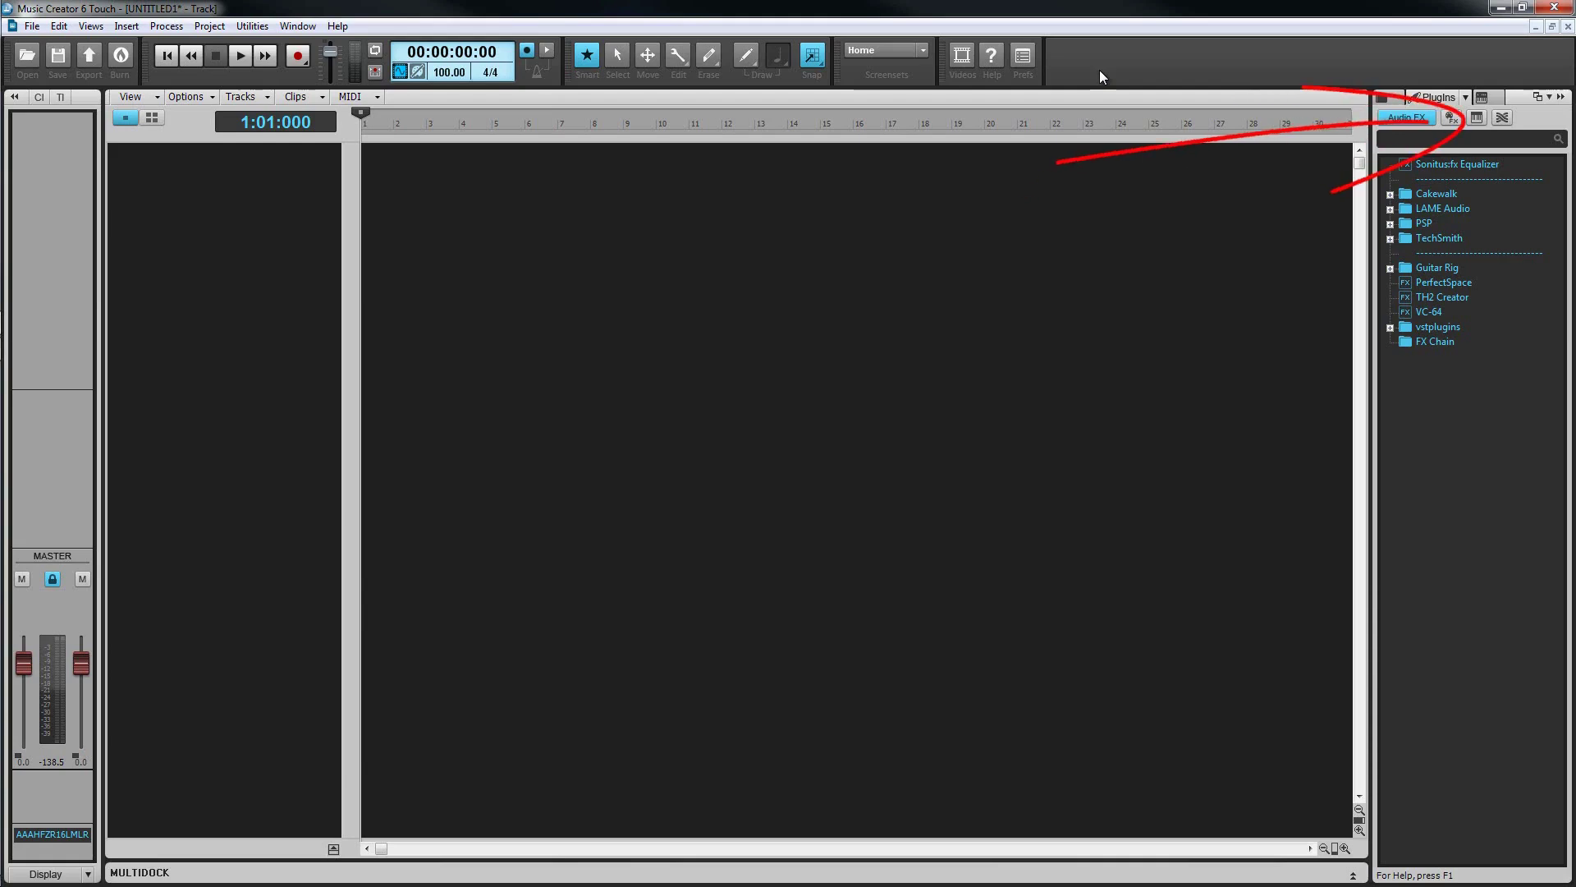
Step: Insert SI-Drum Kit from Instruments as a simple instrument track, then minimize its synth window
left_click(1481, 119)
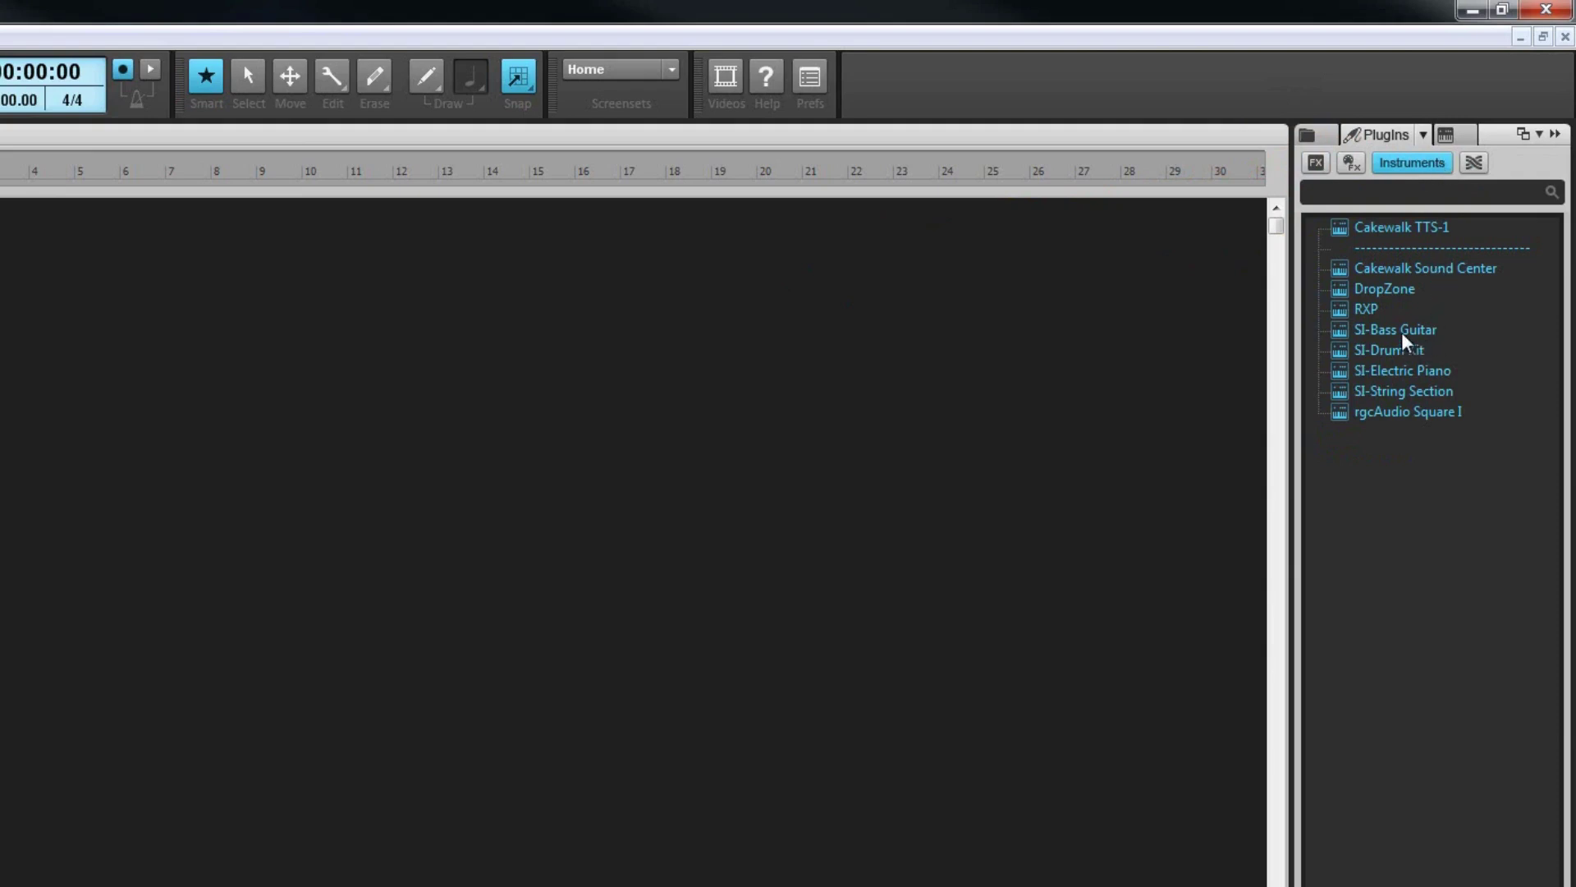
left_click_drag(1406, 343, 385, 417)
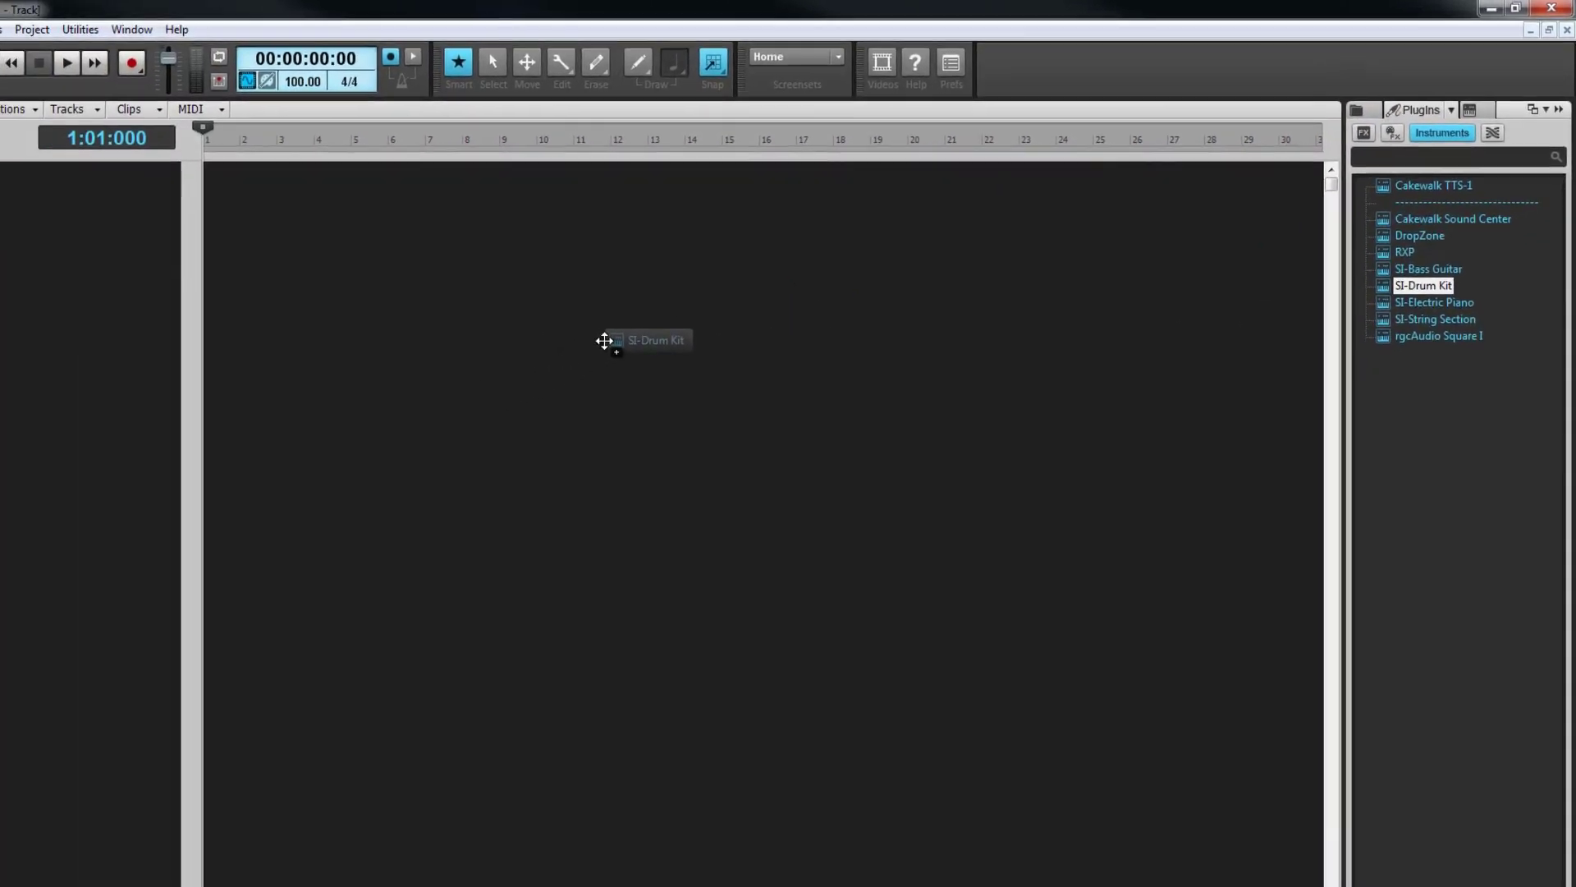
left_click_drag(604, 341, 605, 341)
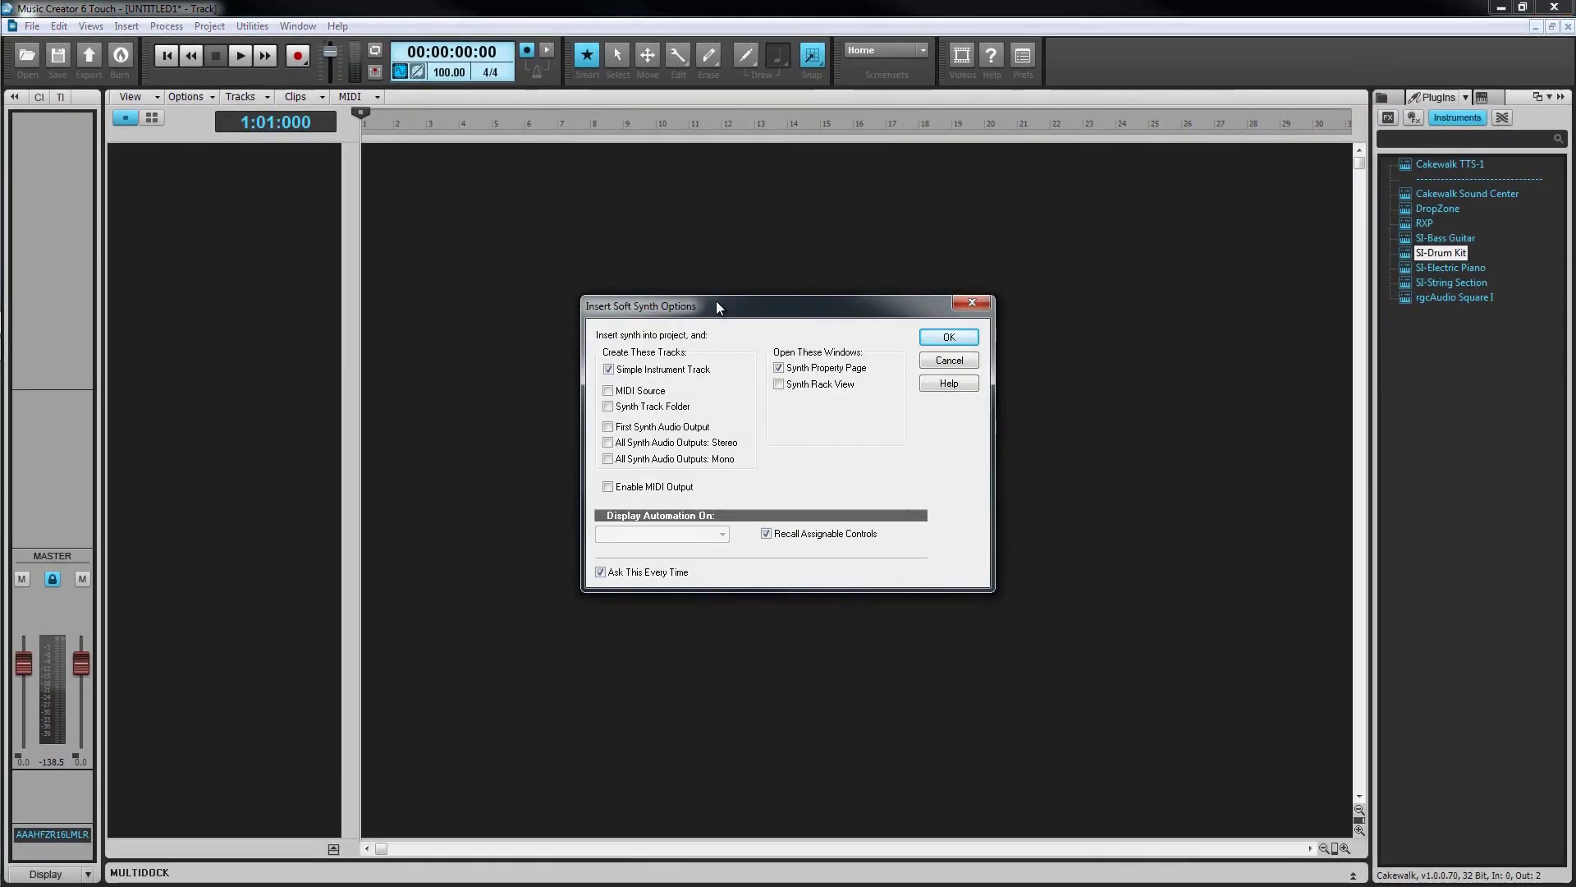
key("Tab")
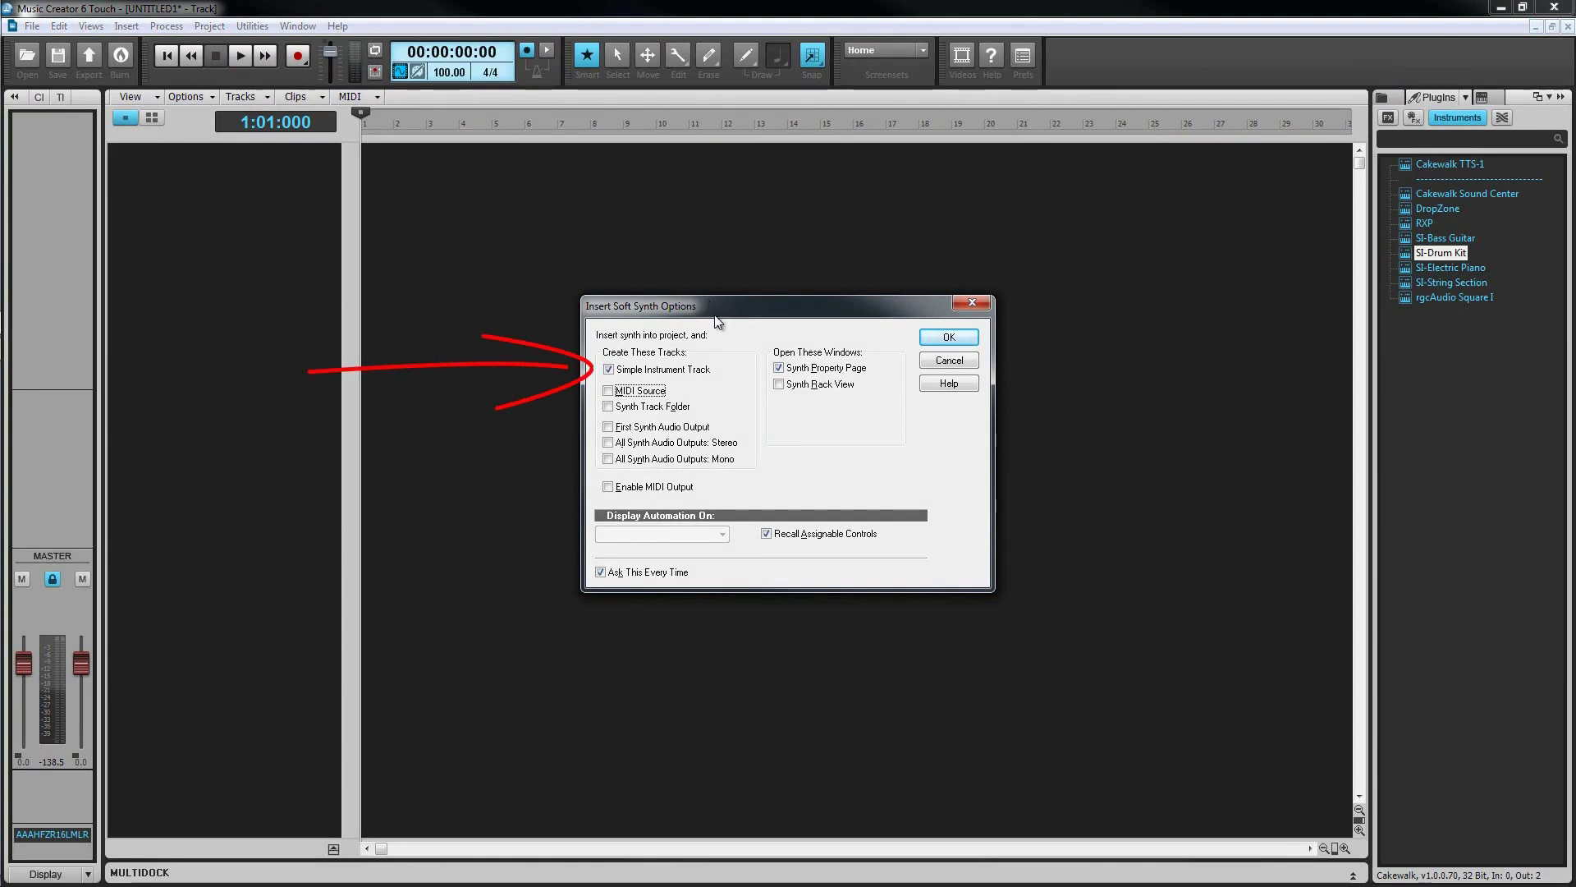
left_click(948, 337)
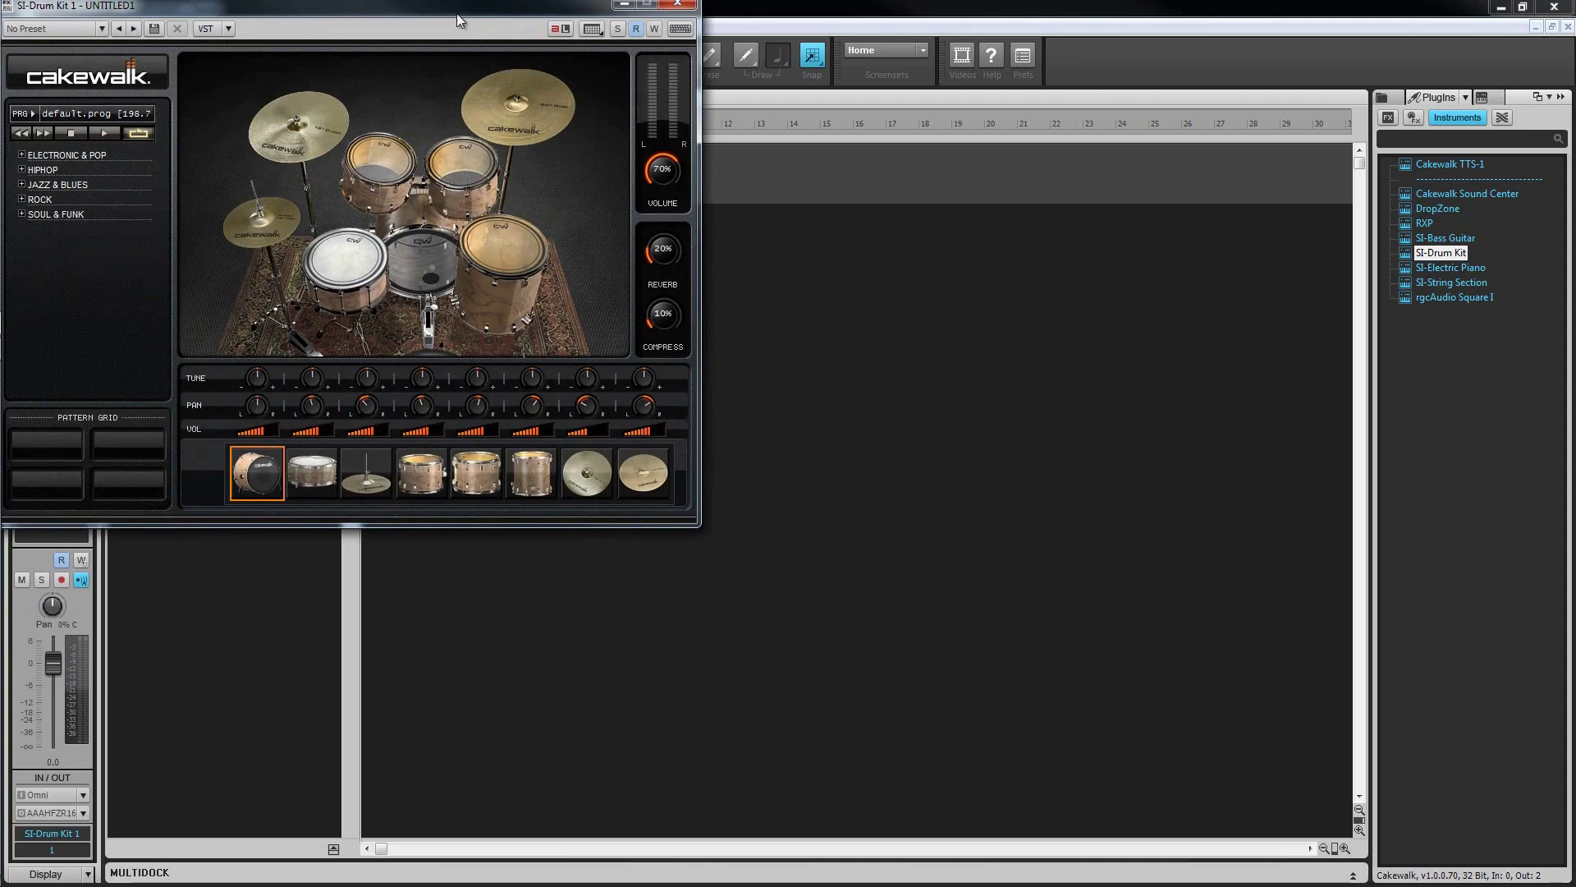
left_click_drag(457, 13, 1060, 303)
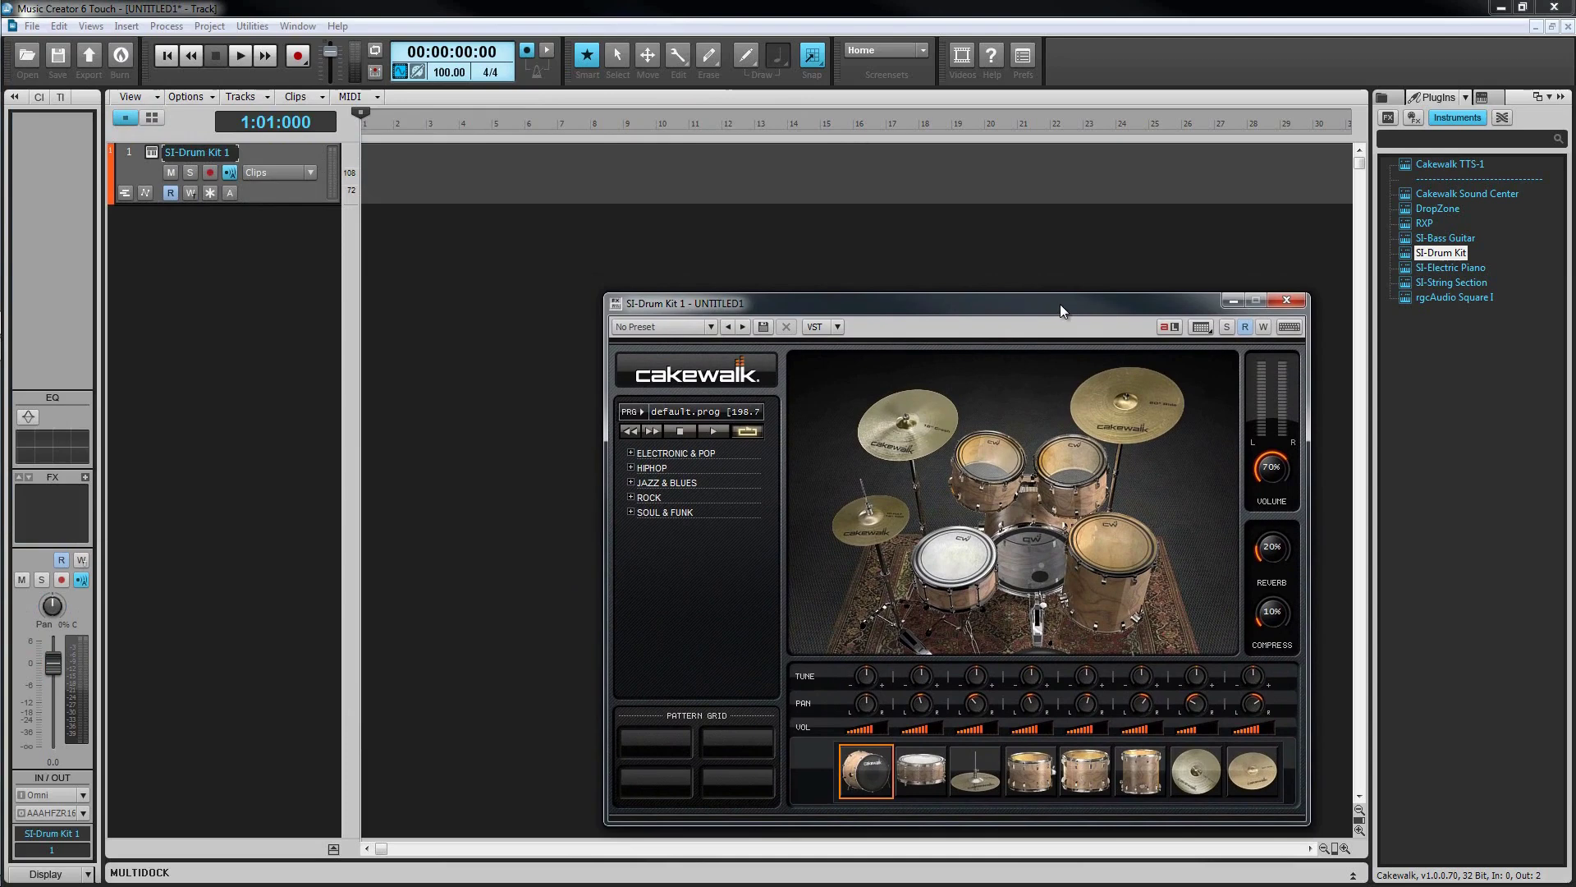
left_click(1233, 303)
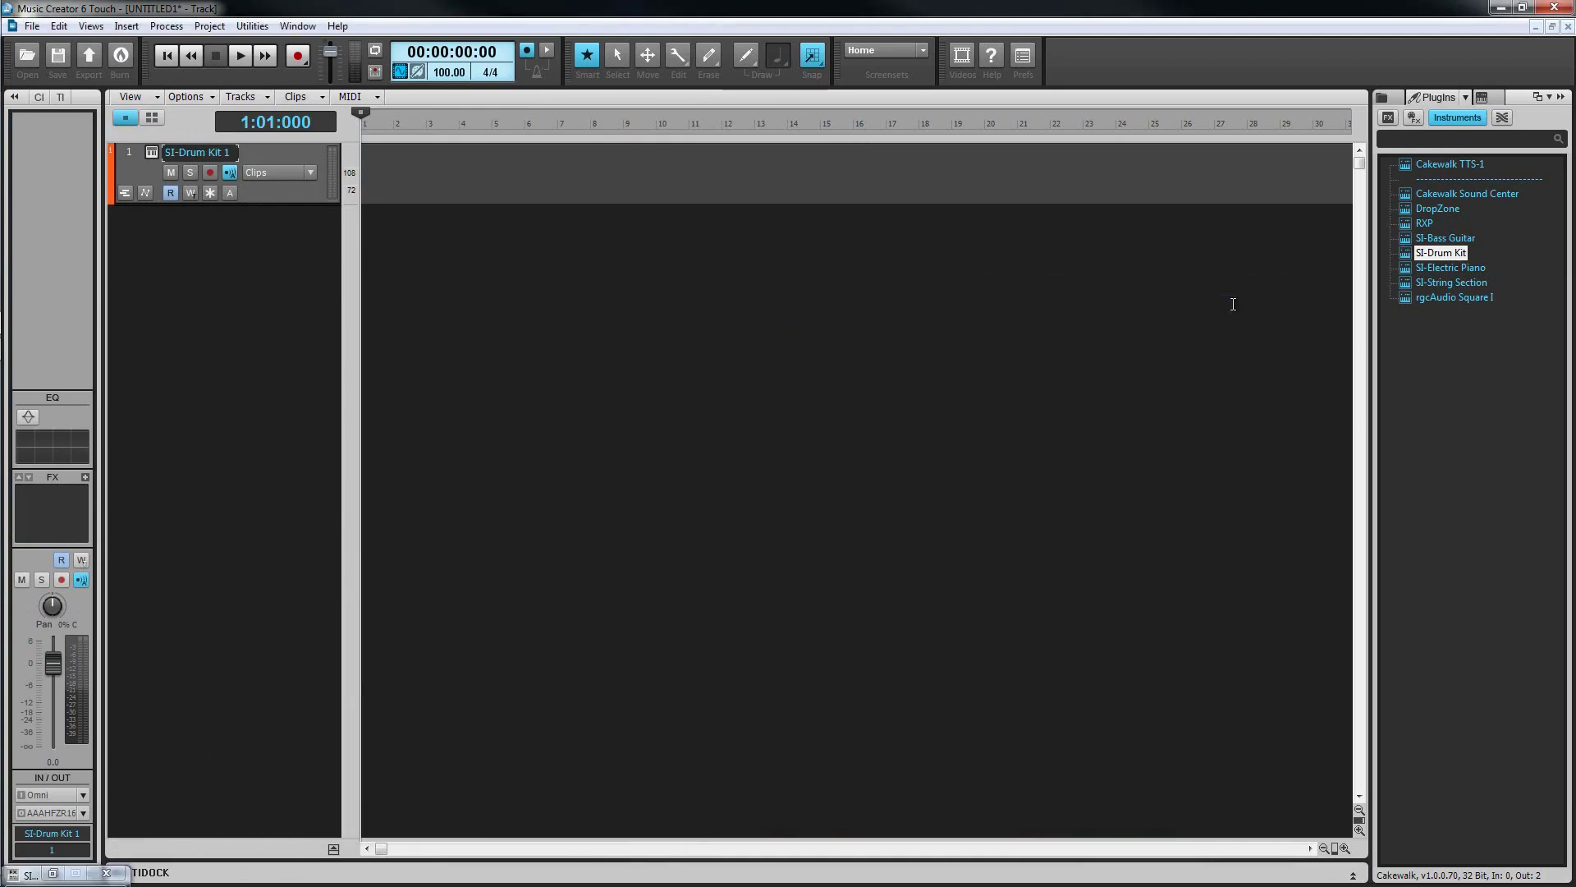
Step: Insert Cakewalk TTS-1 with MIDI Source and First Synth Audio Output tracks, not a simple instrument track
left_click_drag(1445, 164, 624, 315)
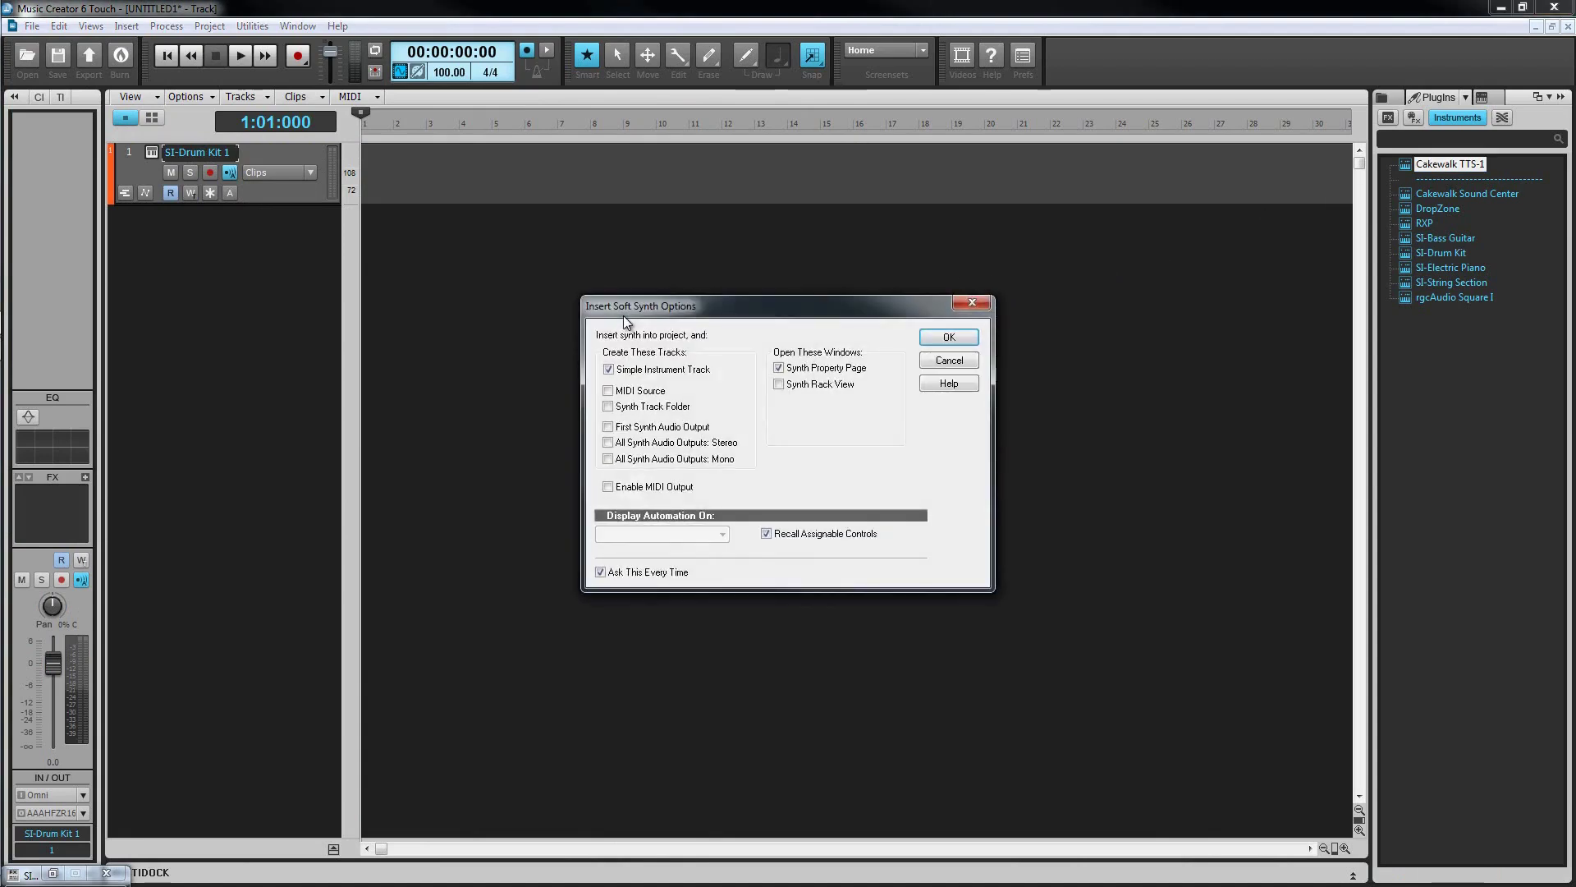
left_click(608, 391)
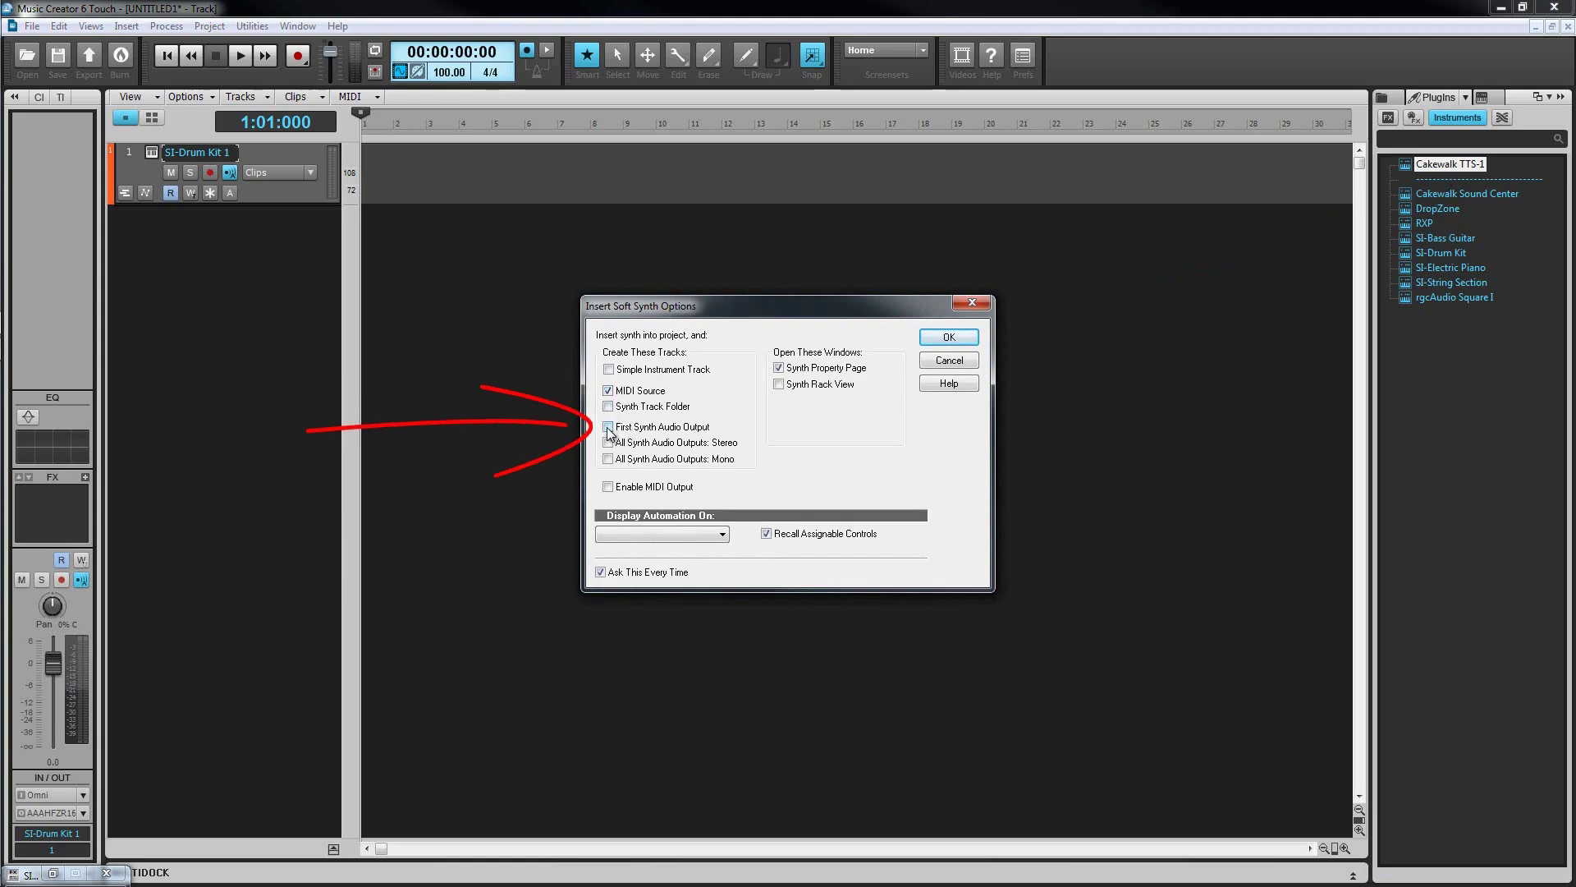
left_click(608, 428)
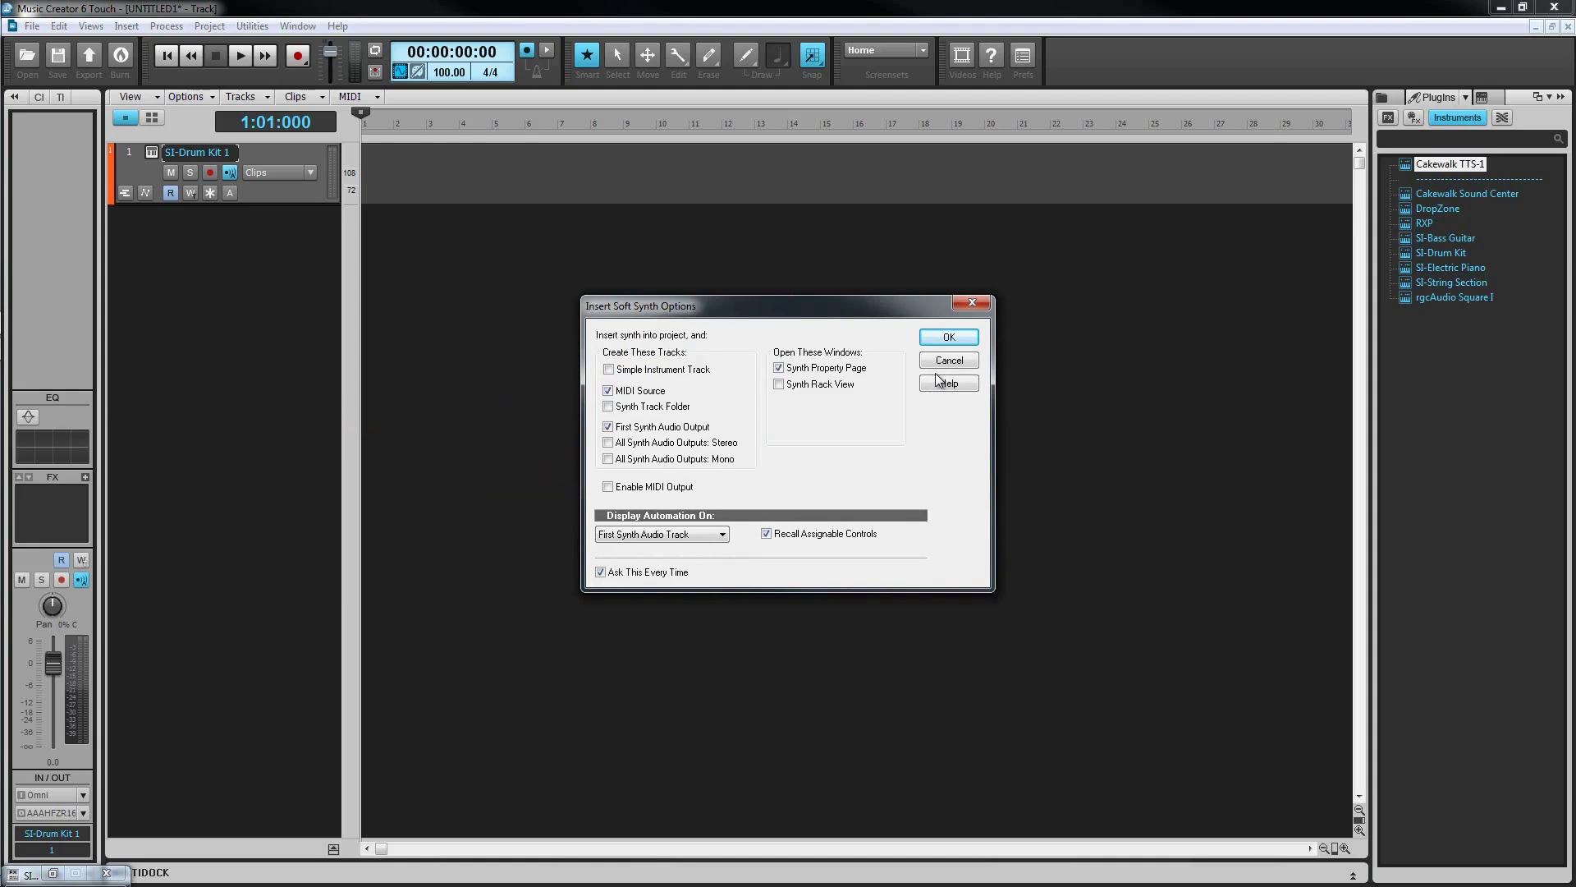
left_click(949, 336)
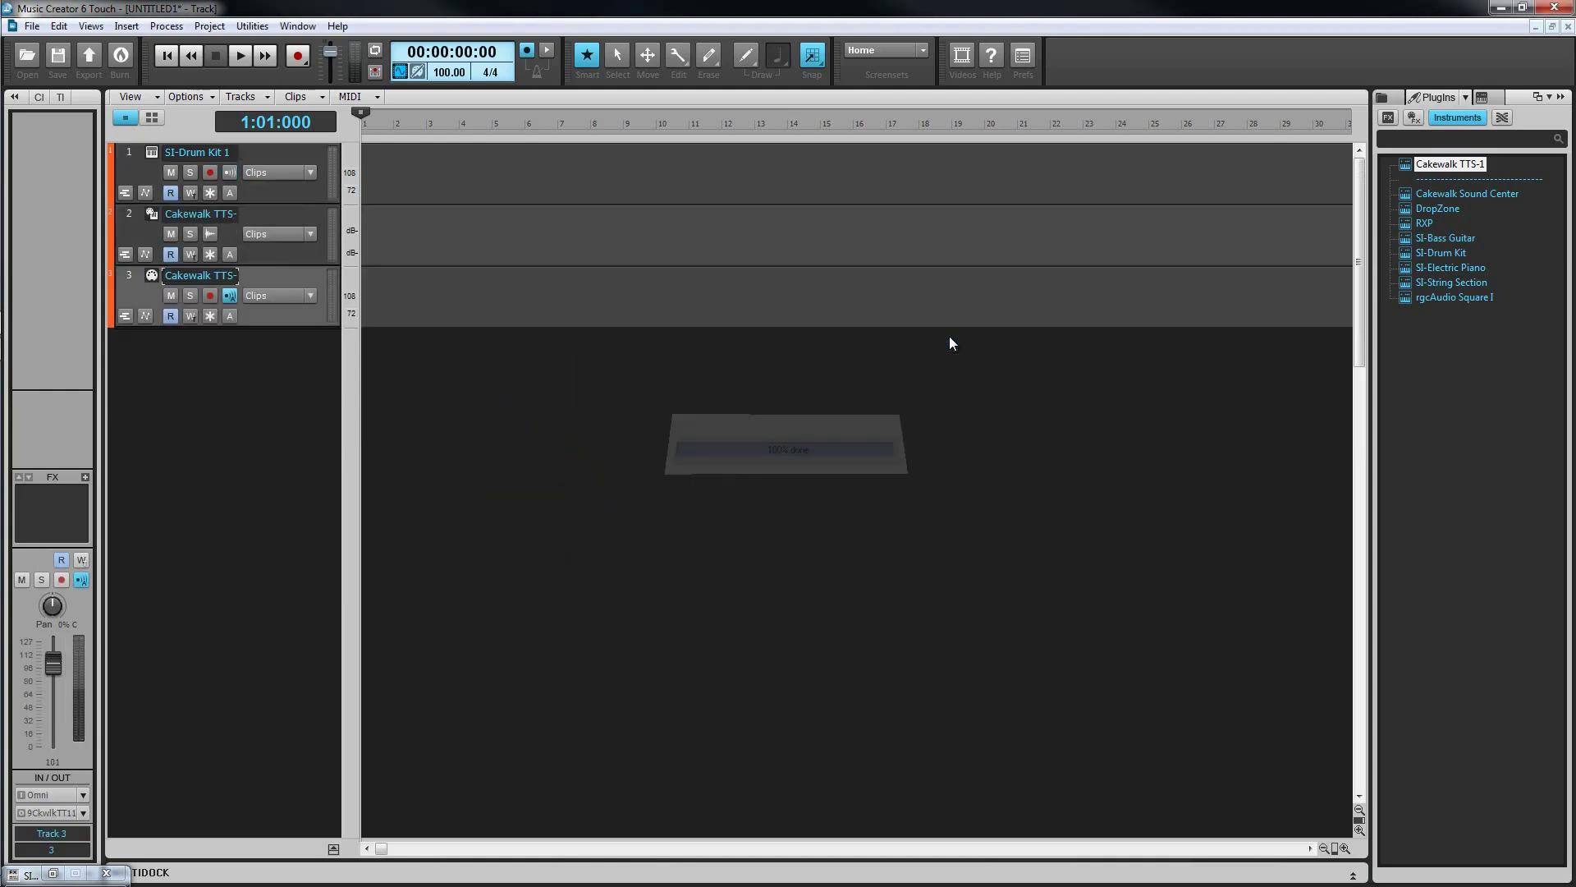
Step: Center the TTS-1 window, check the MIDI track's routing to TTS-1, and show the Media browser
mouse_move(422, 77)
left_mouse_down()
mouse_move(826, 253)
mouse_move(869, 253)
left_mouse_up()
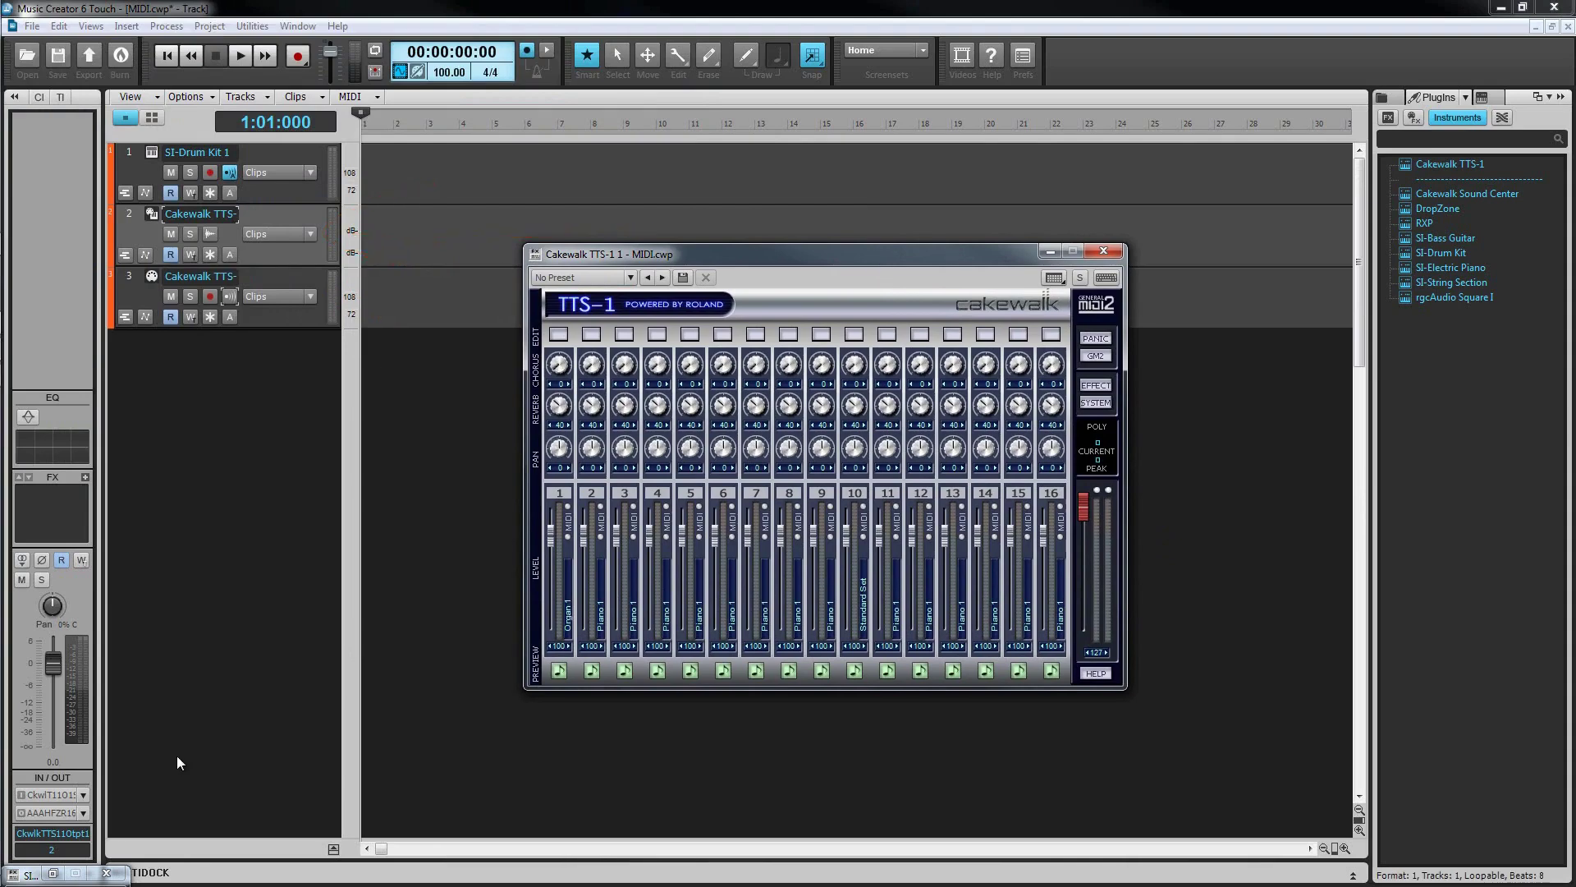
left_click(82, 795)
mouse_move(120, 795)
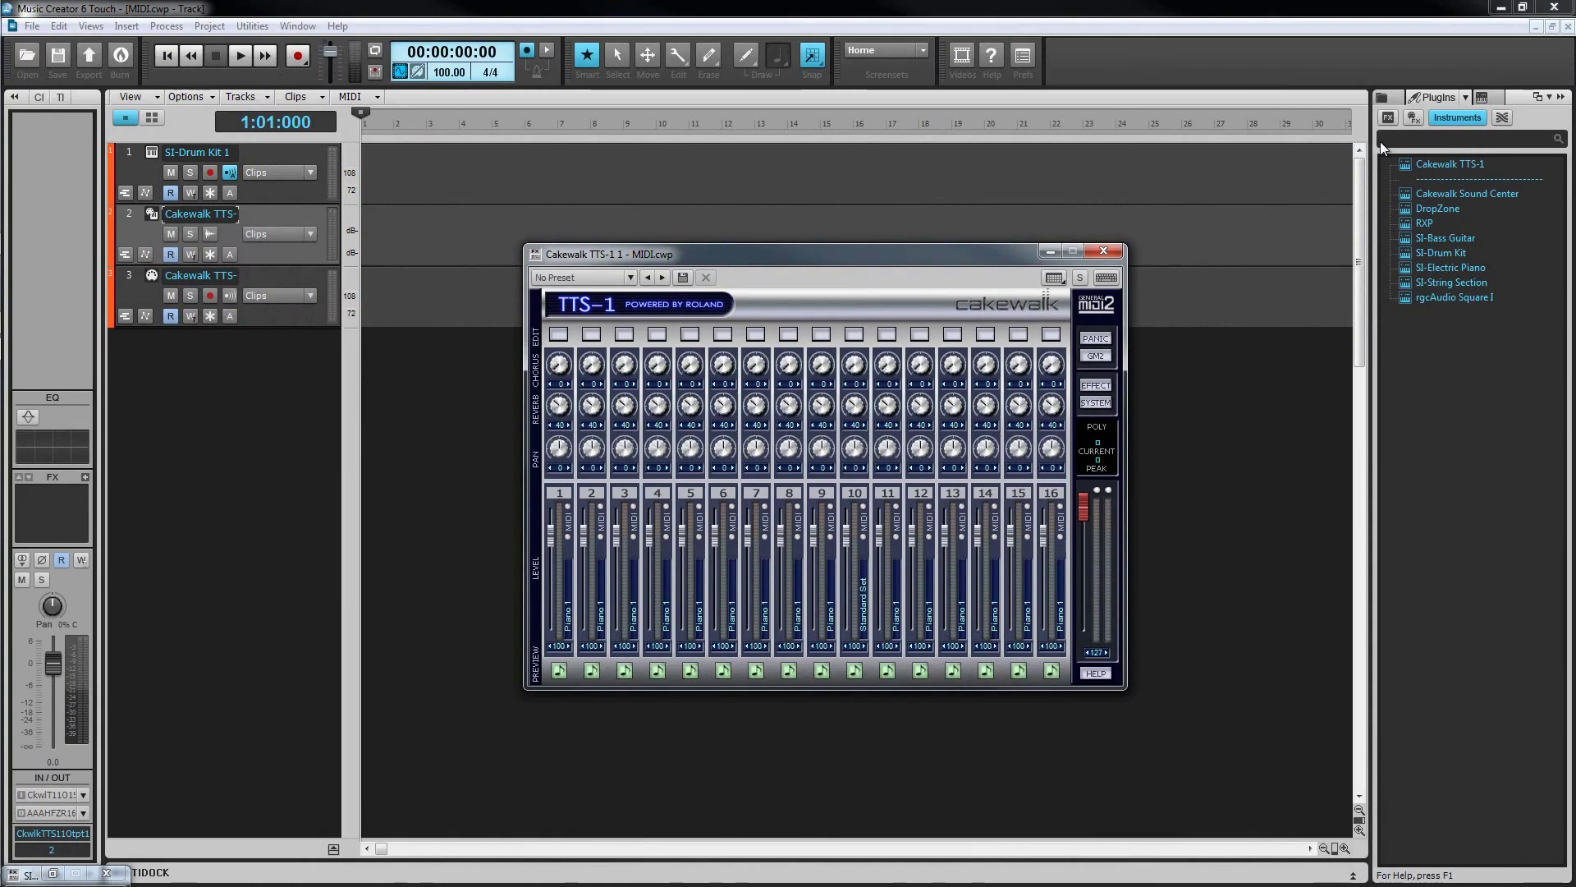
left_click(1391, 95)
Step: Place DnB1_drm.mid from MIDI Groove Clips > Drums > Drum-N-Bass at bar 1 of track 1
left_click(1482, 115)
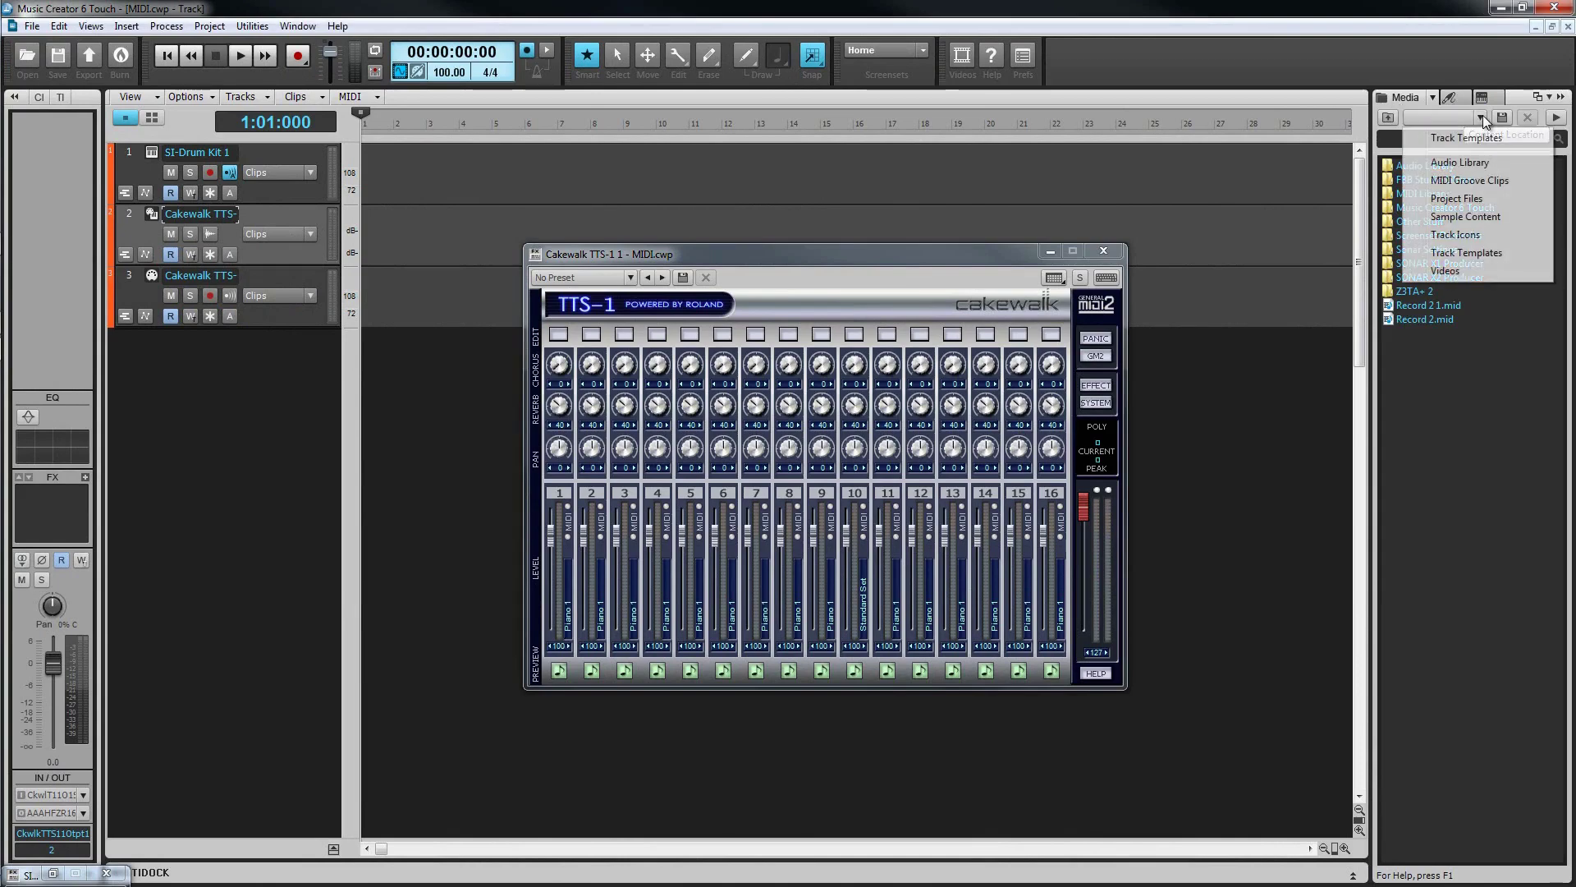
left_click(1470, 179)
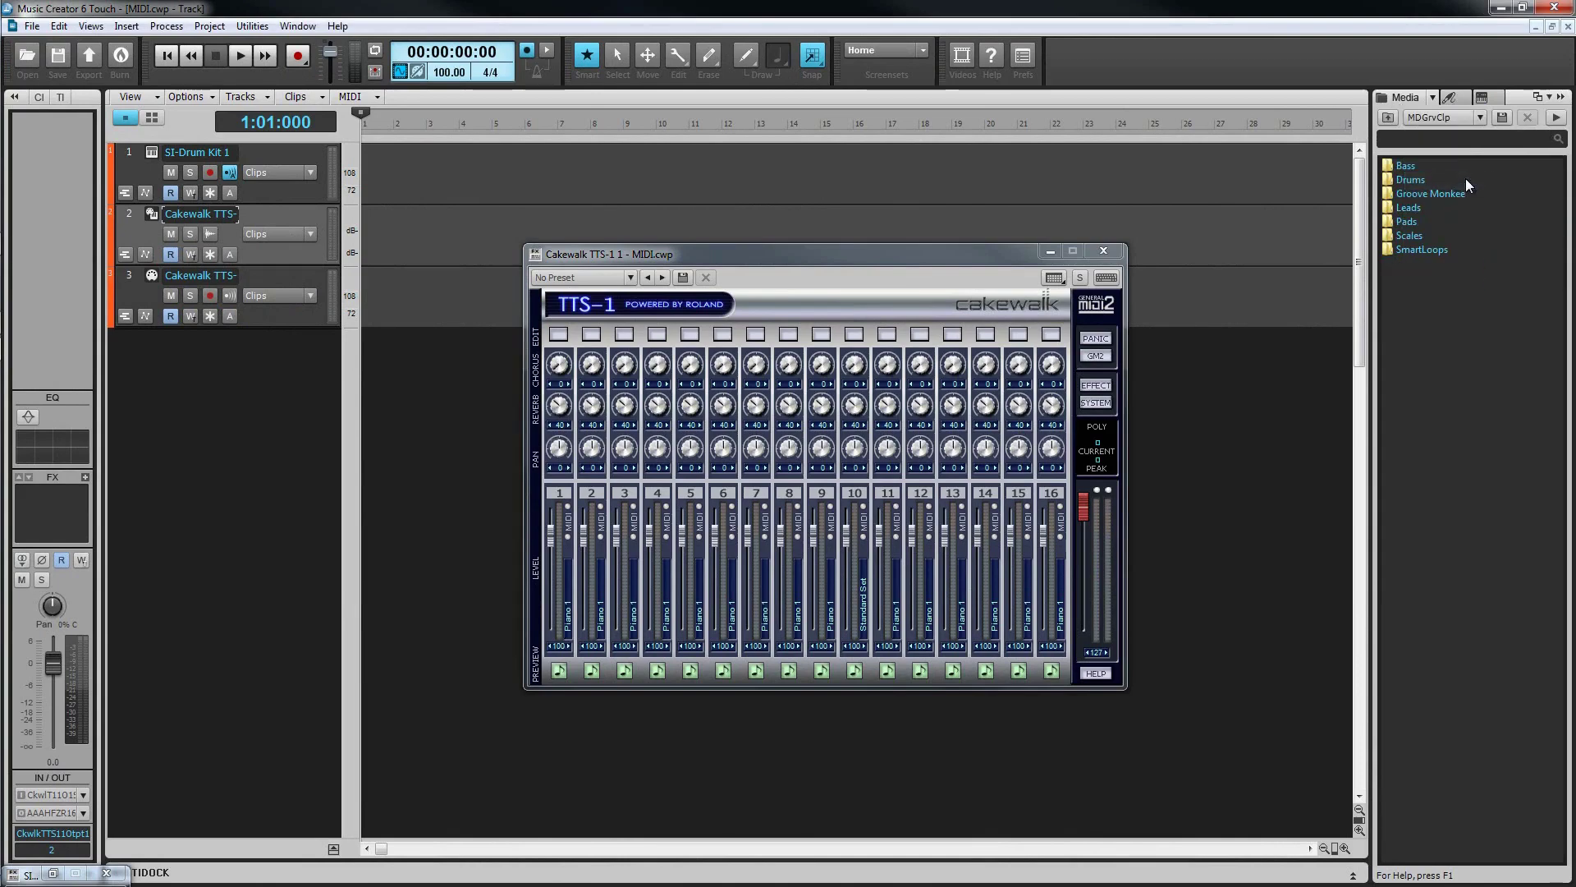
double_click(1393, 181)
double_click(1396, 207)
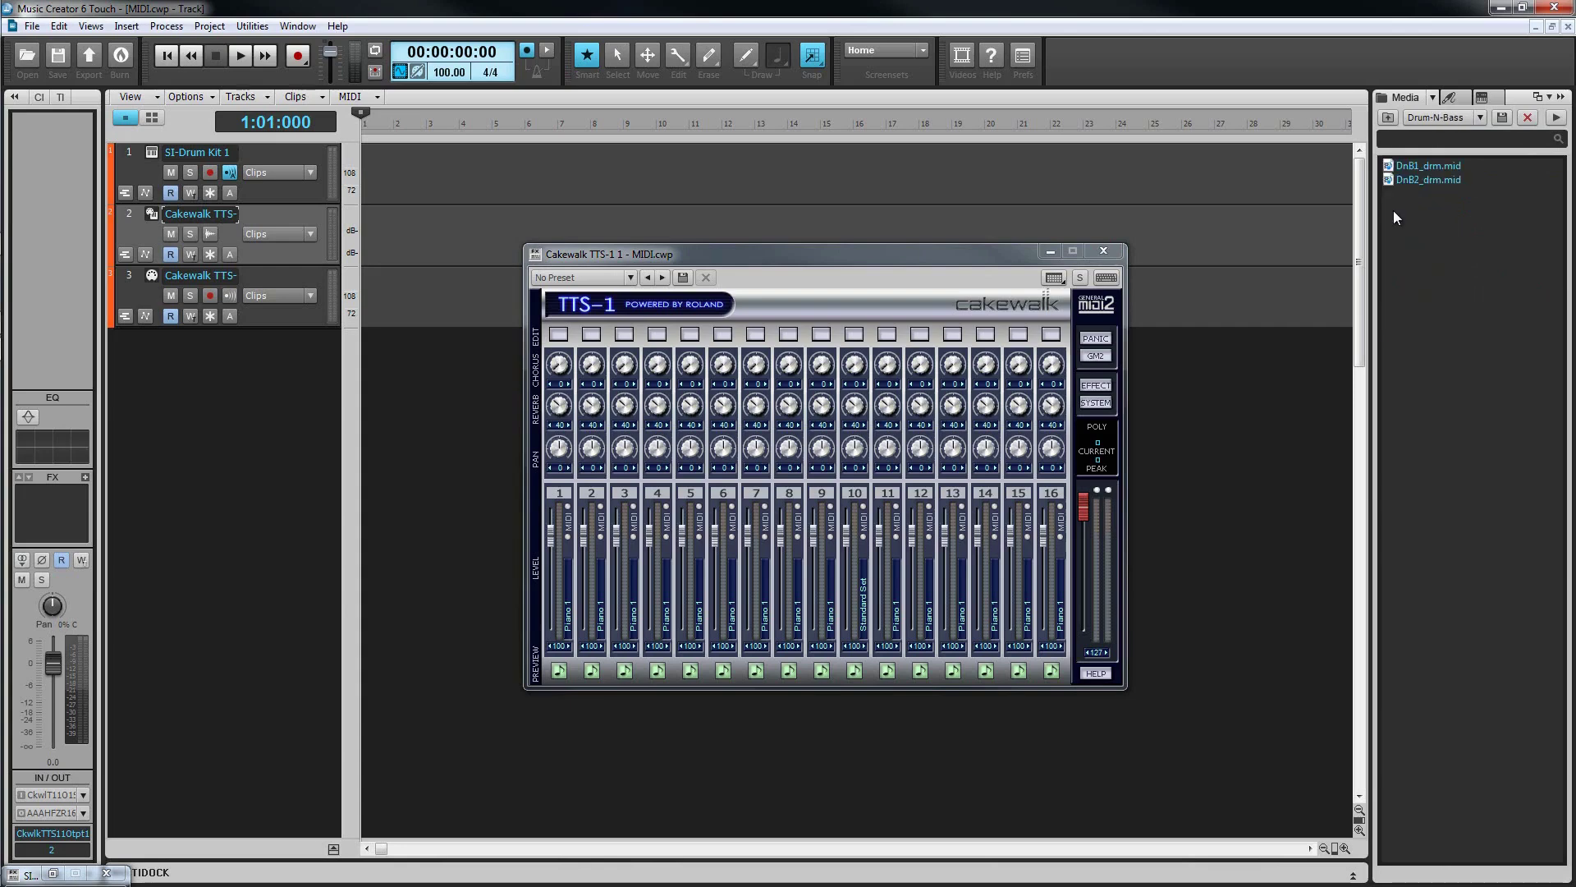
left_click_drag(1400, 171, 370, 194)
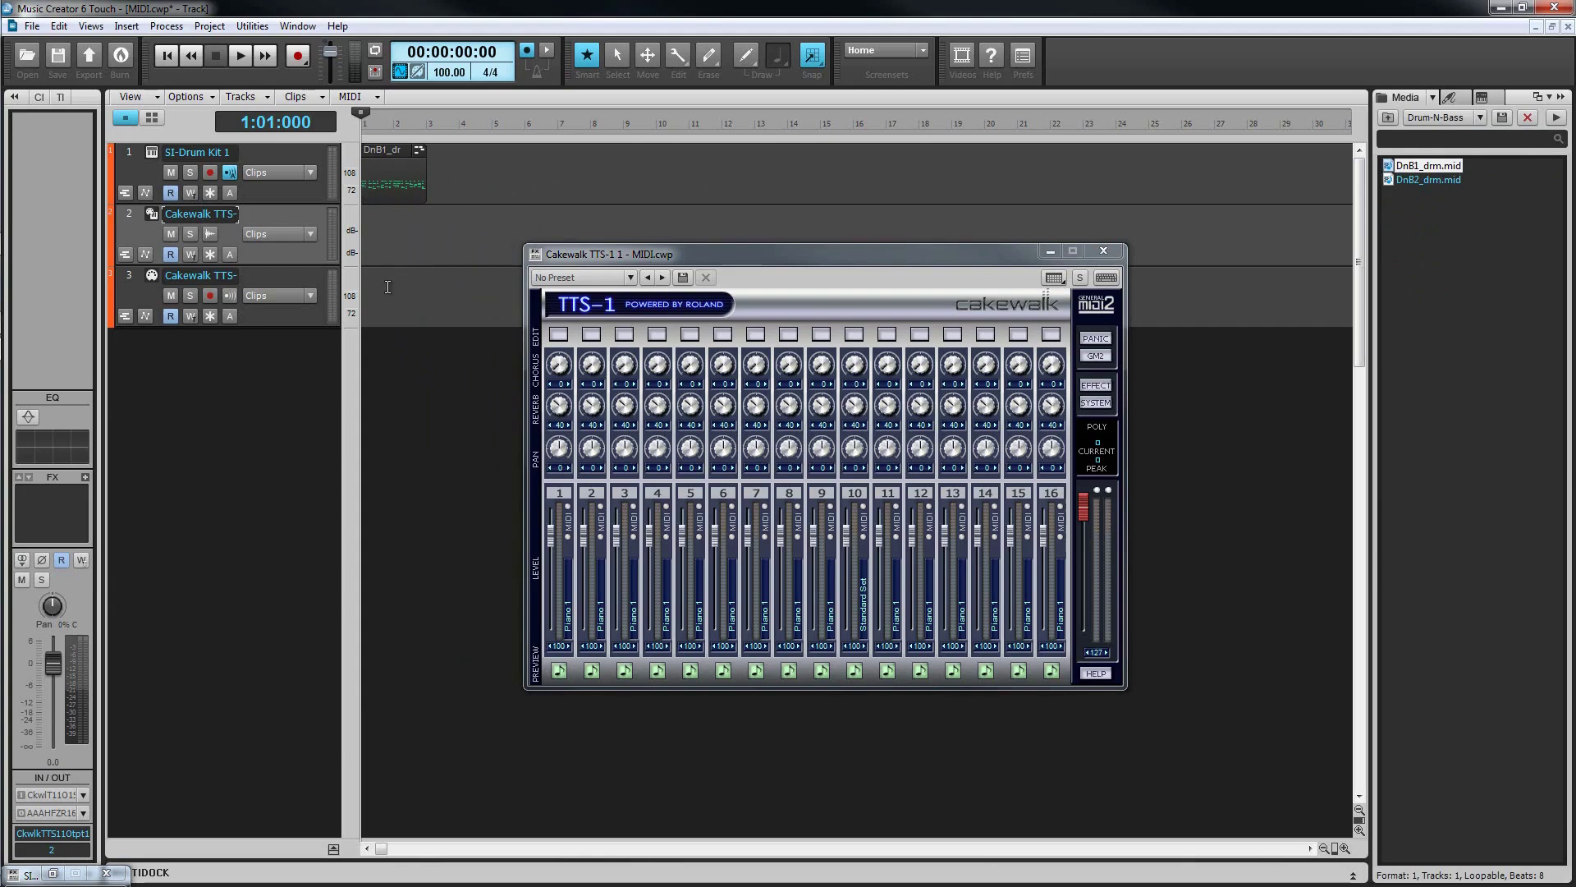
left_click(291, 316)
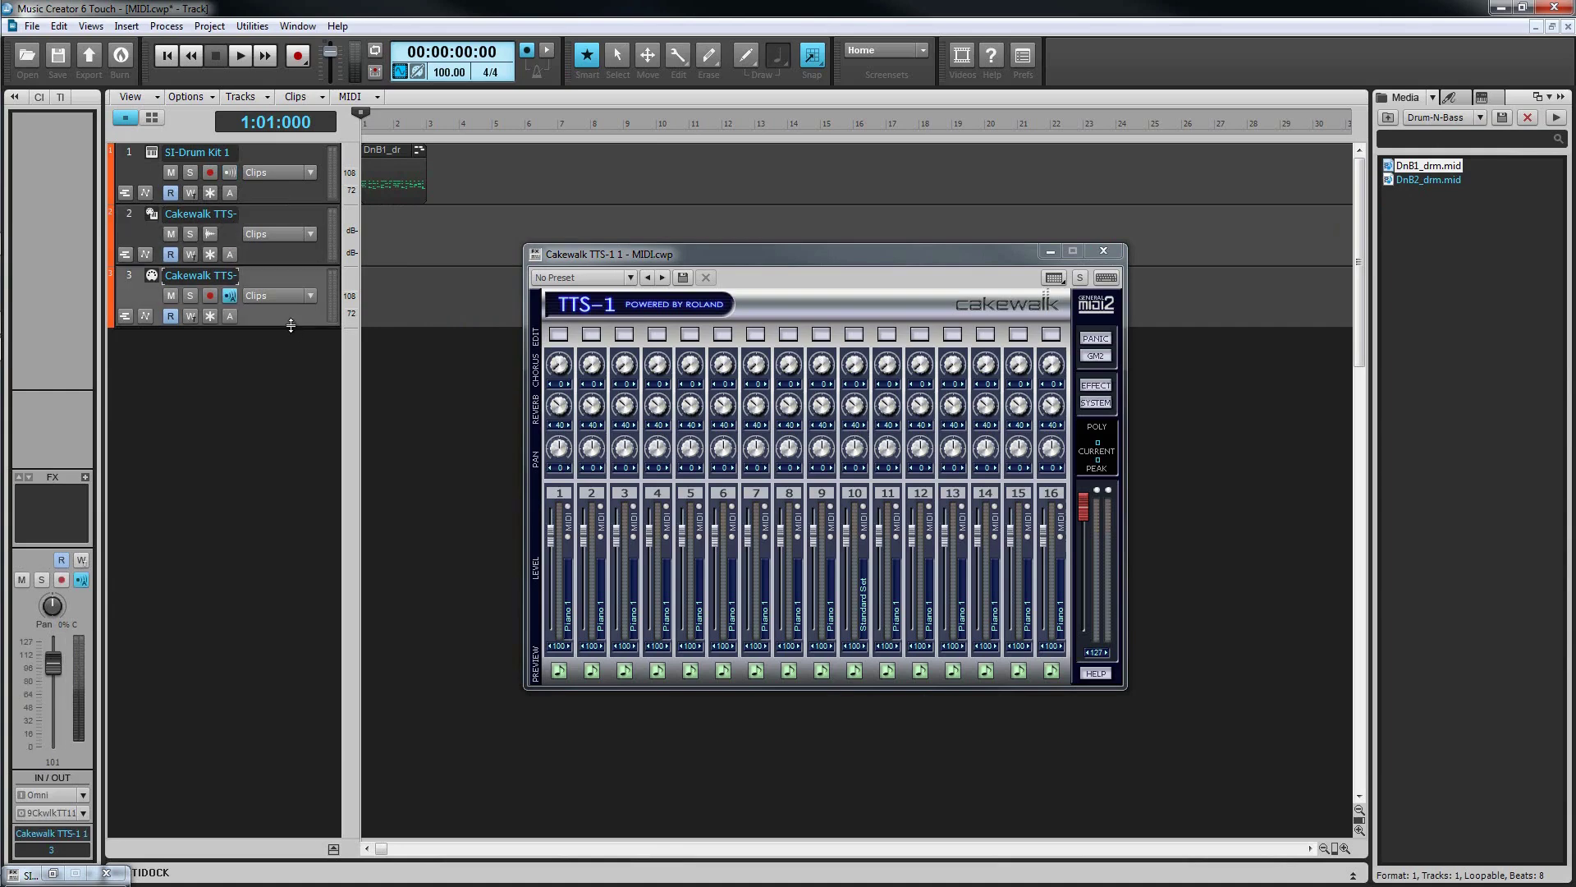
Step: Expand track 3's controls and set its input to PCR Keyboard, all channels
left_click_drag(291, 326, 312, 516)
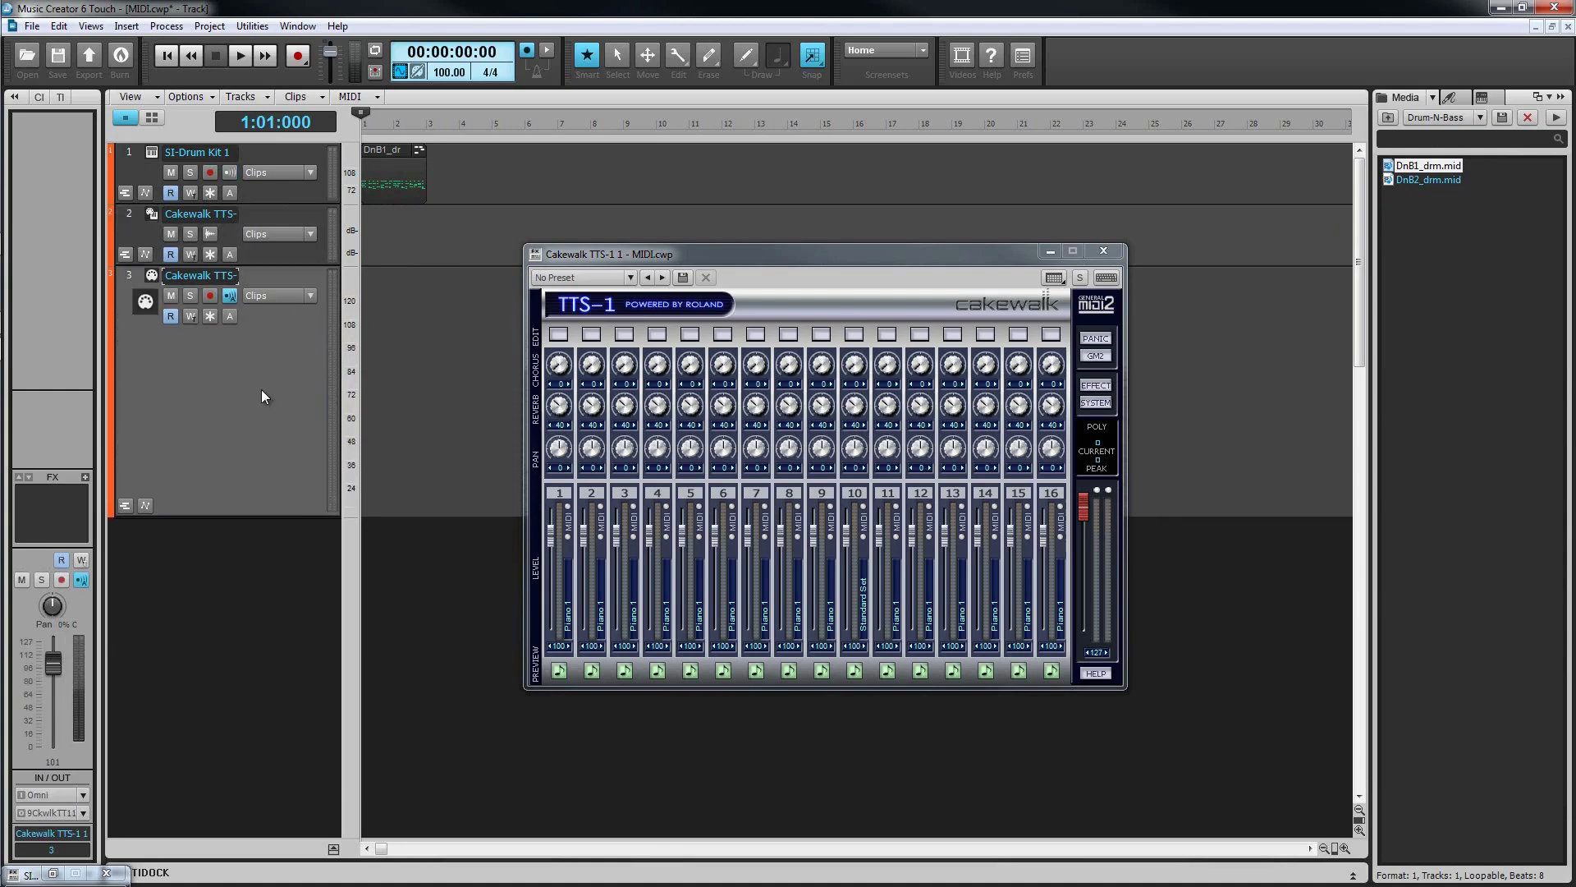
left_click(152, 117)
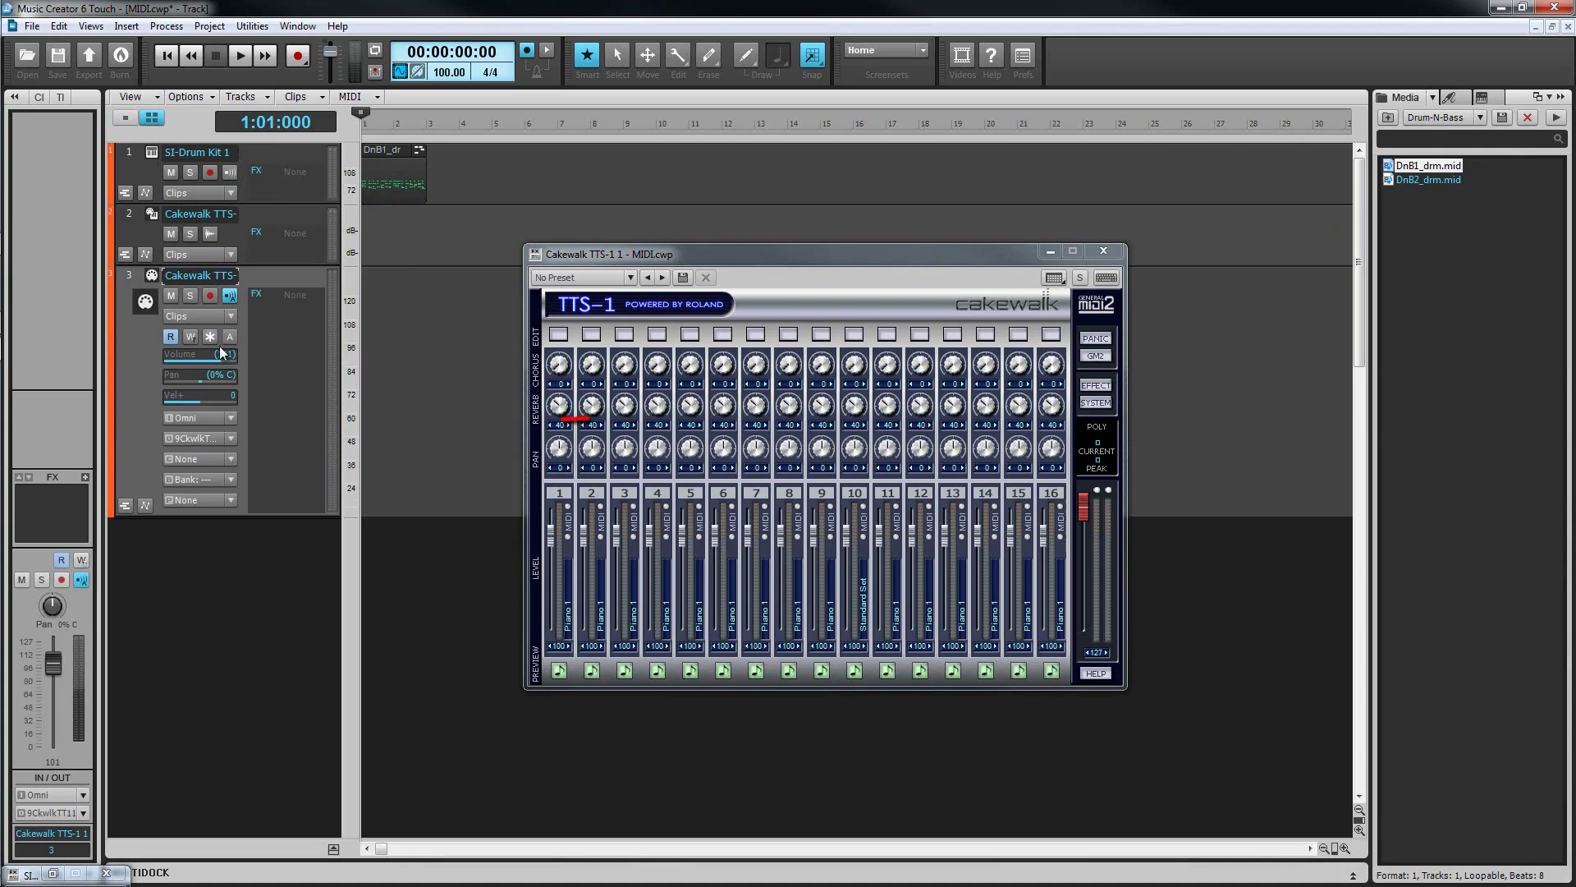
left_click(232, 418)
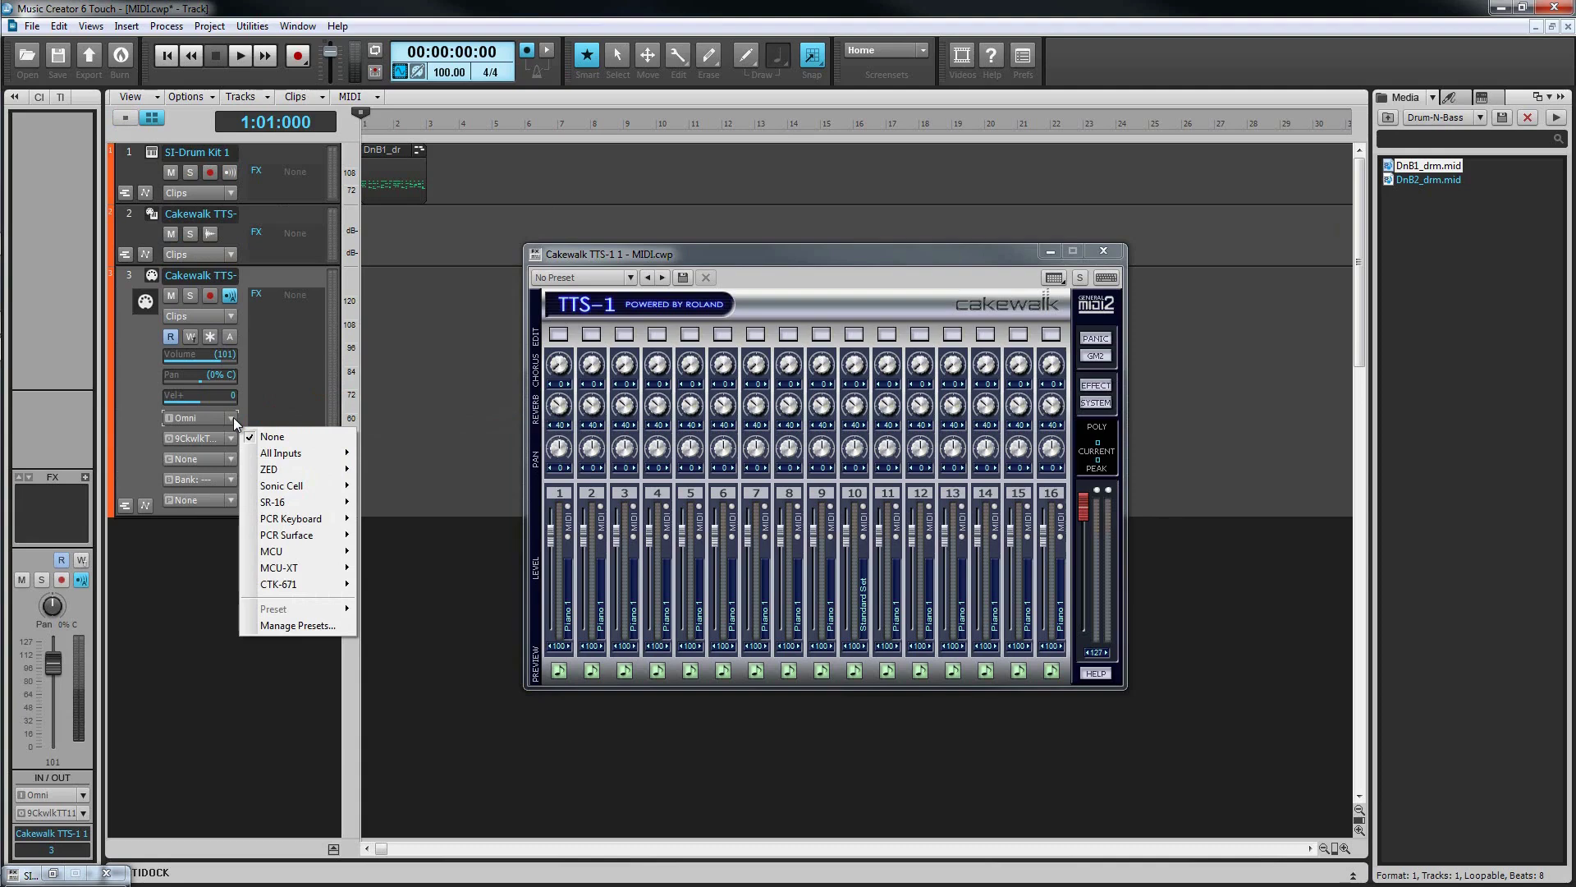
mouse_move(311, 522)
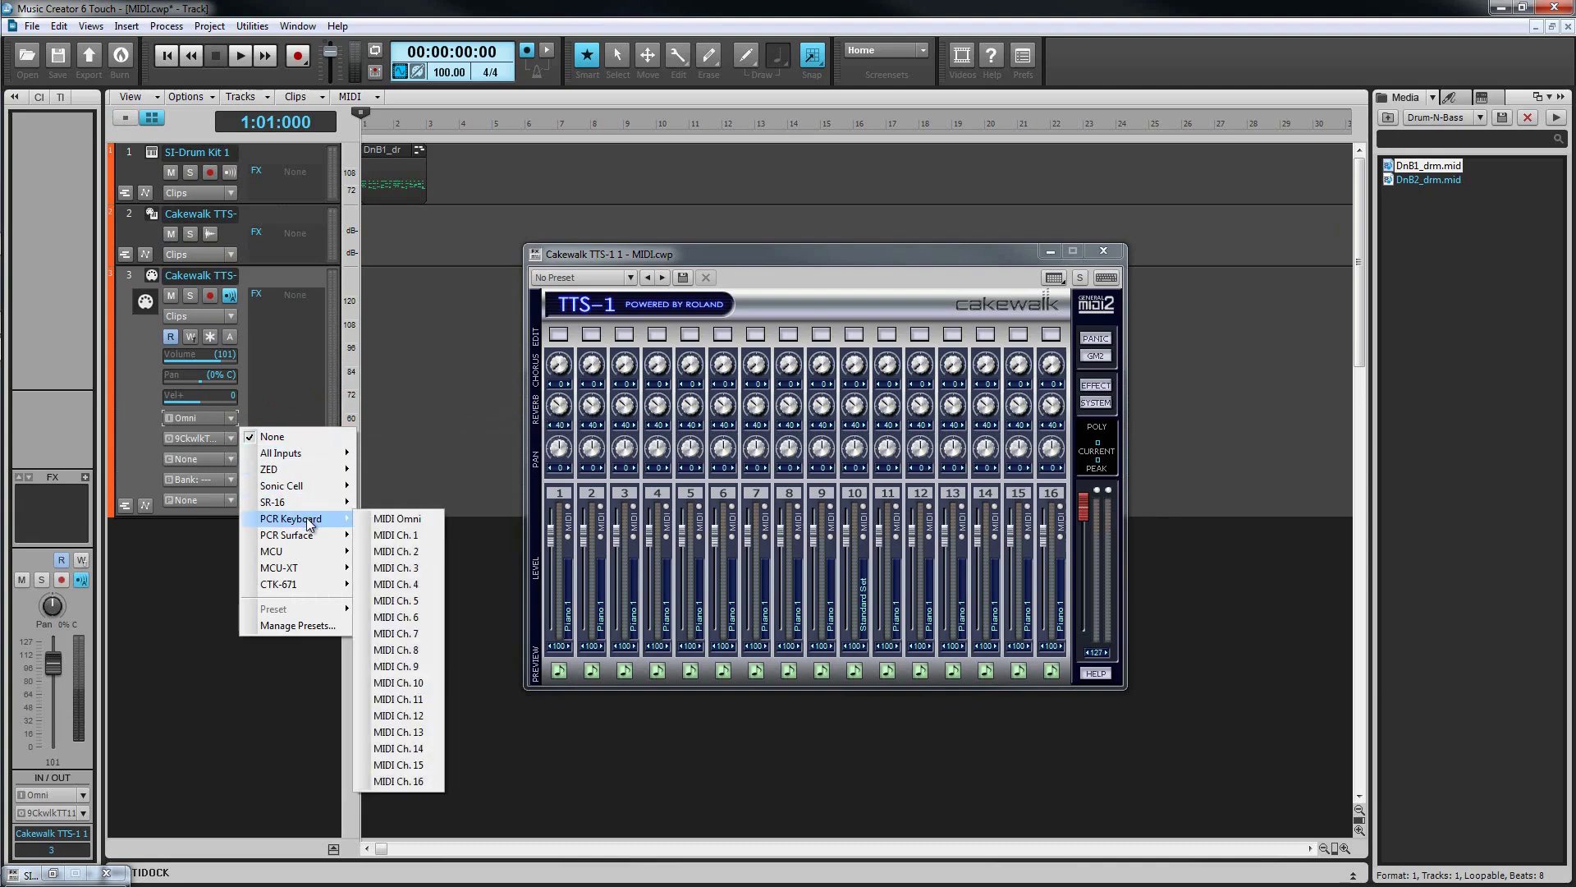
left_click(391, 520)
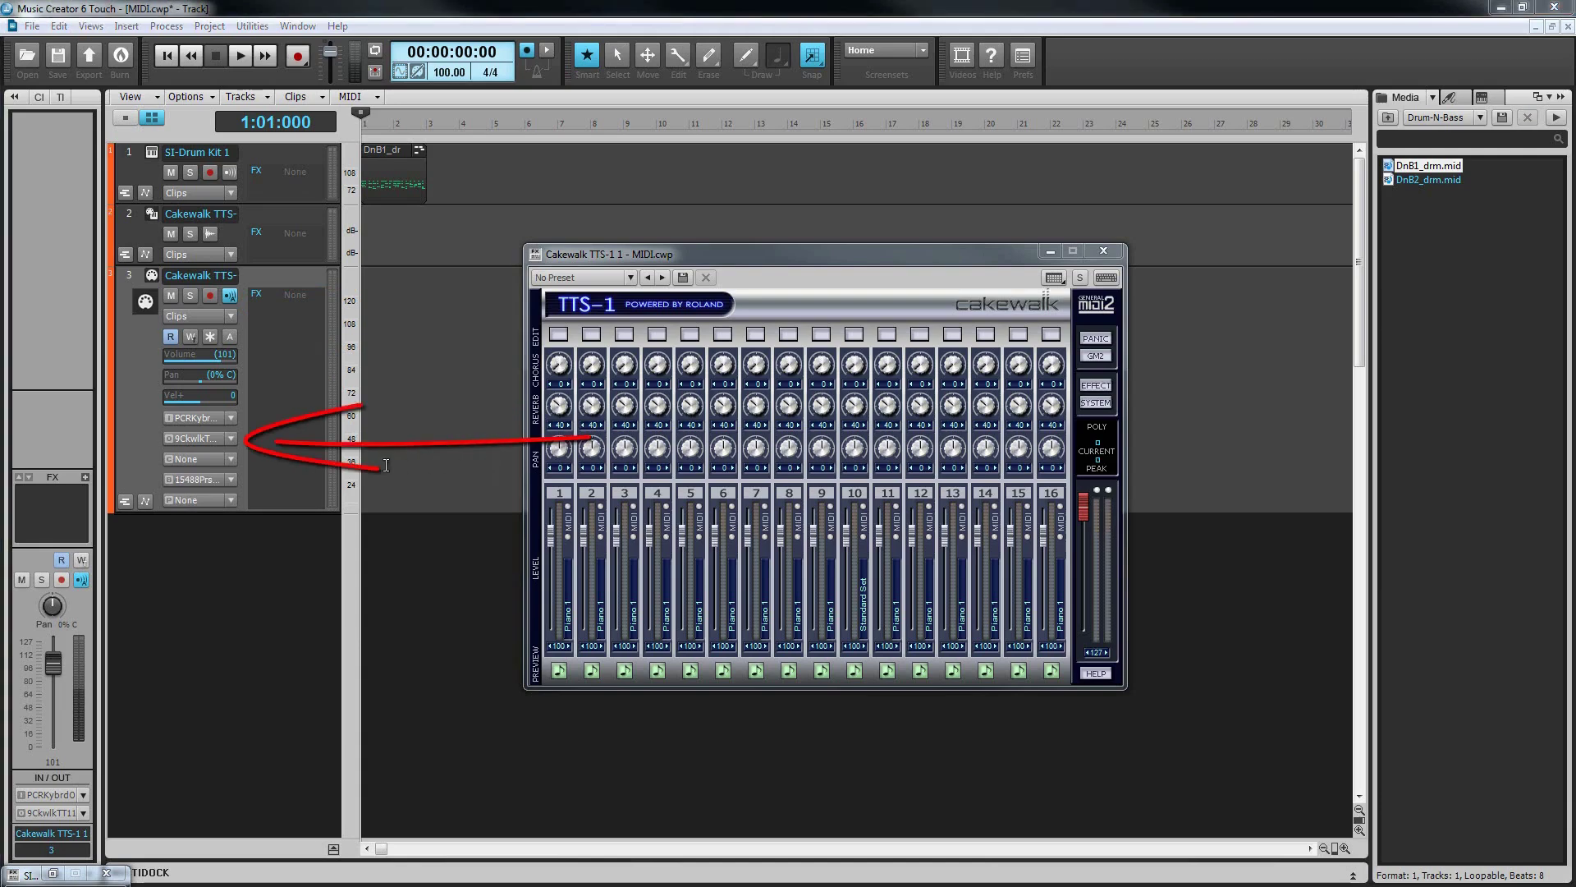
left_click(232, 438)
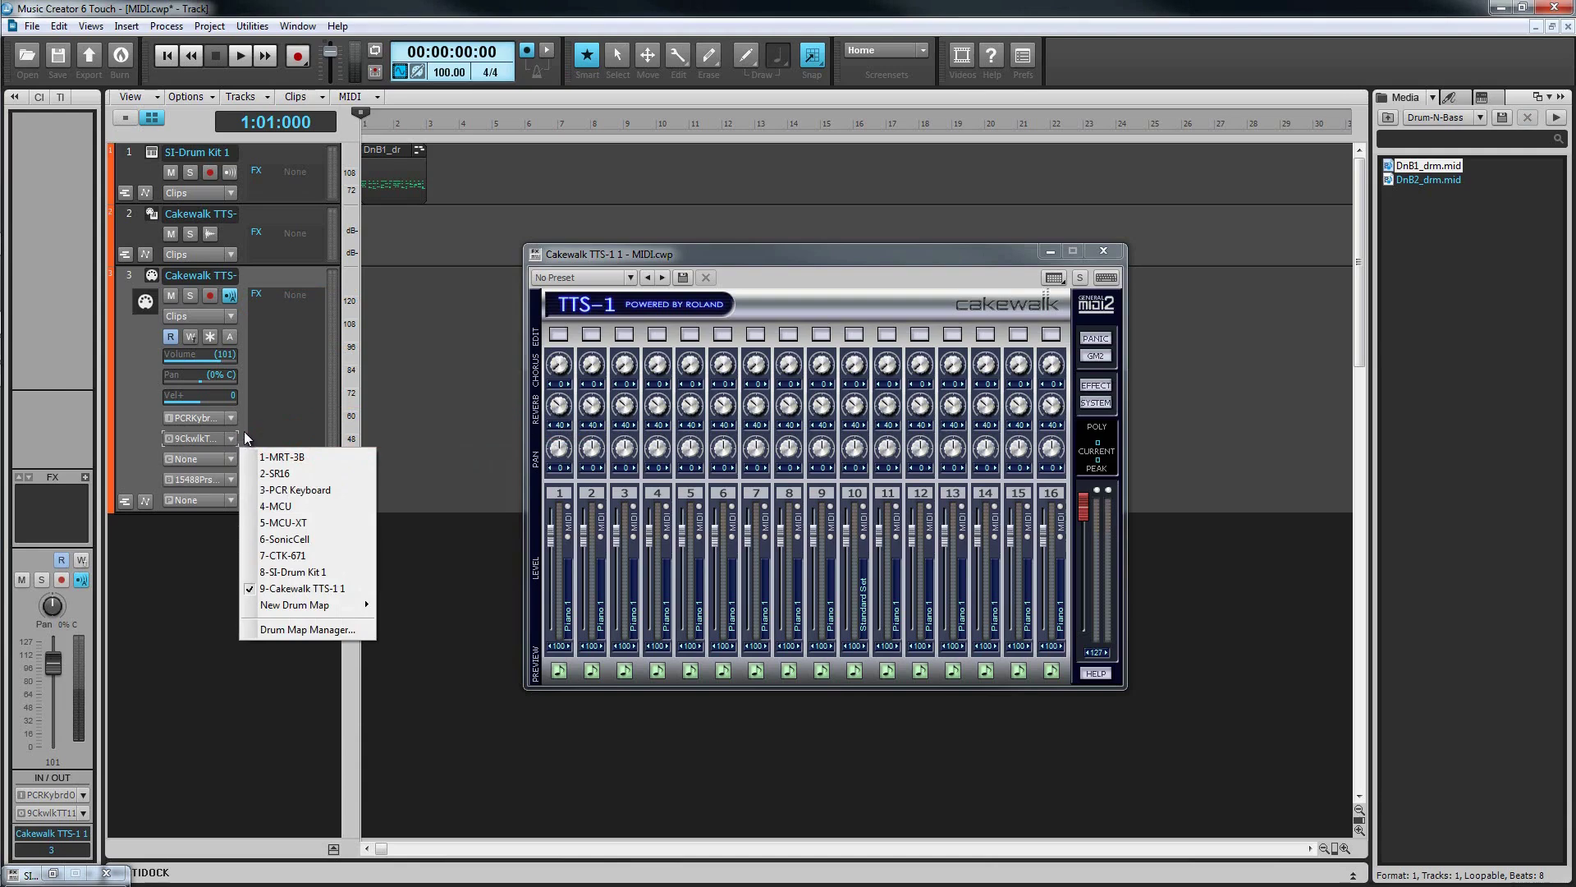
left_click(244, 431)
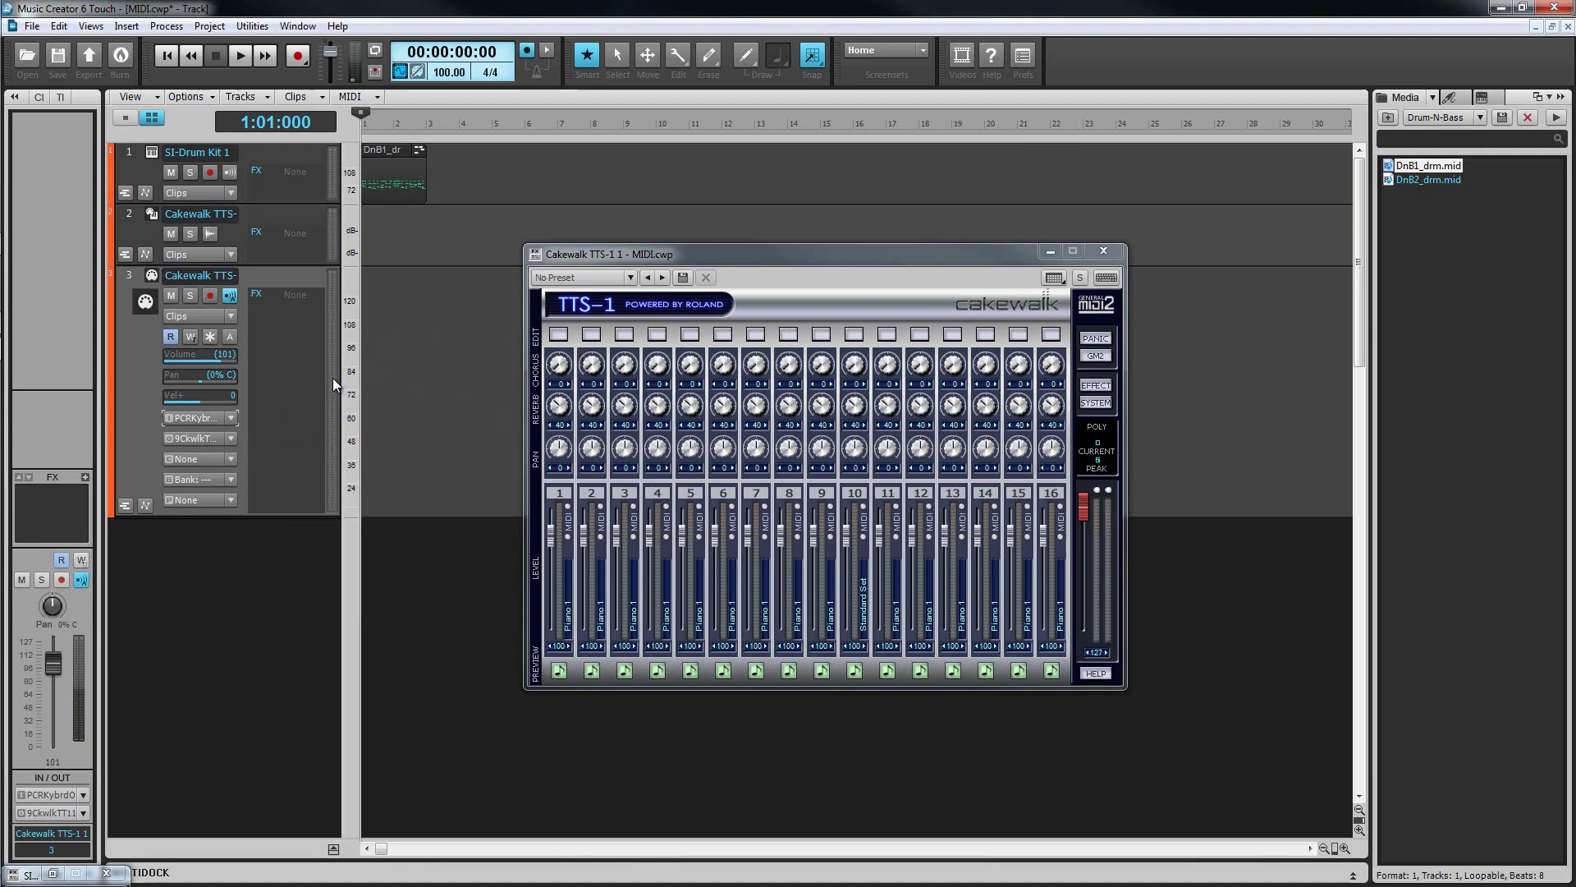
left_click(230, 460)
Step: Set track 3 to channel 1: Cakewalk TTS-1, bank 15488-Preset Normal 0, patch Organ 1
left_click(289, 491)
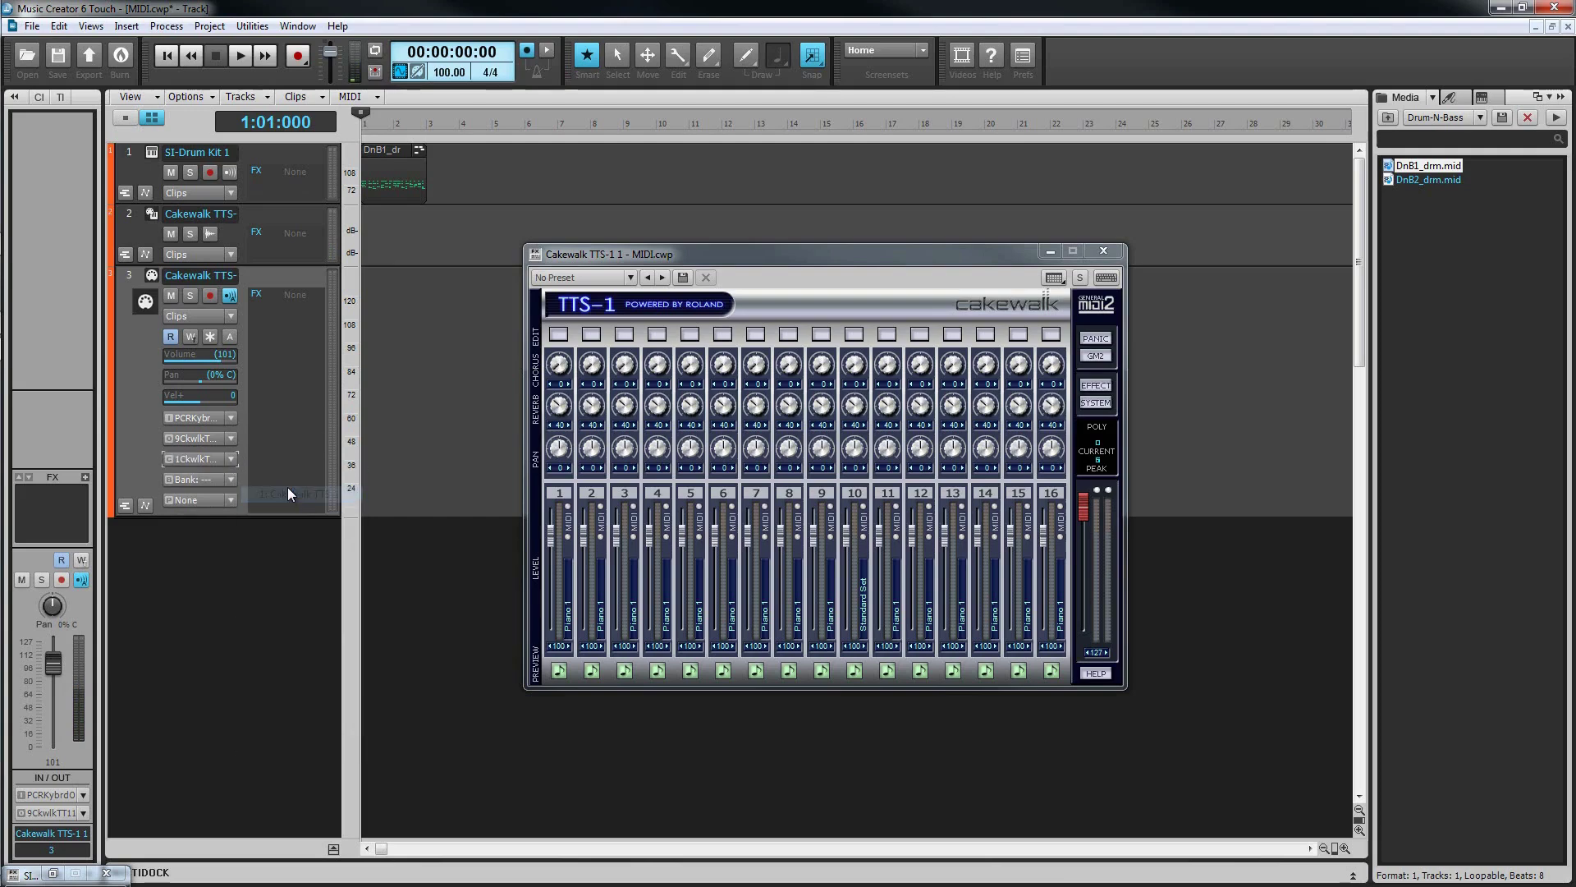
left_click(233, 479)
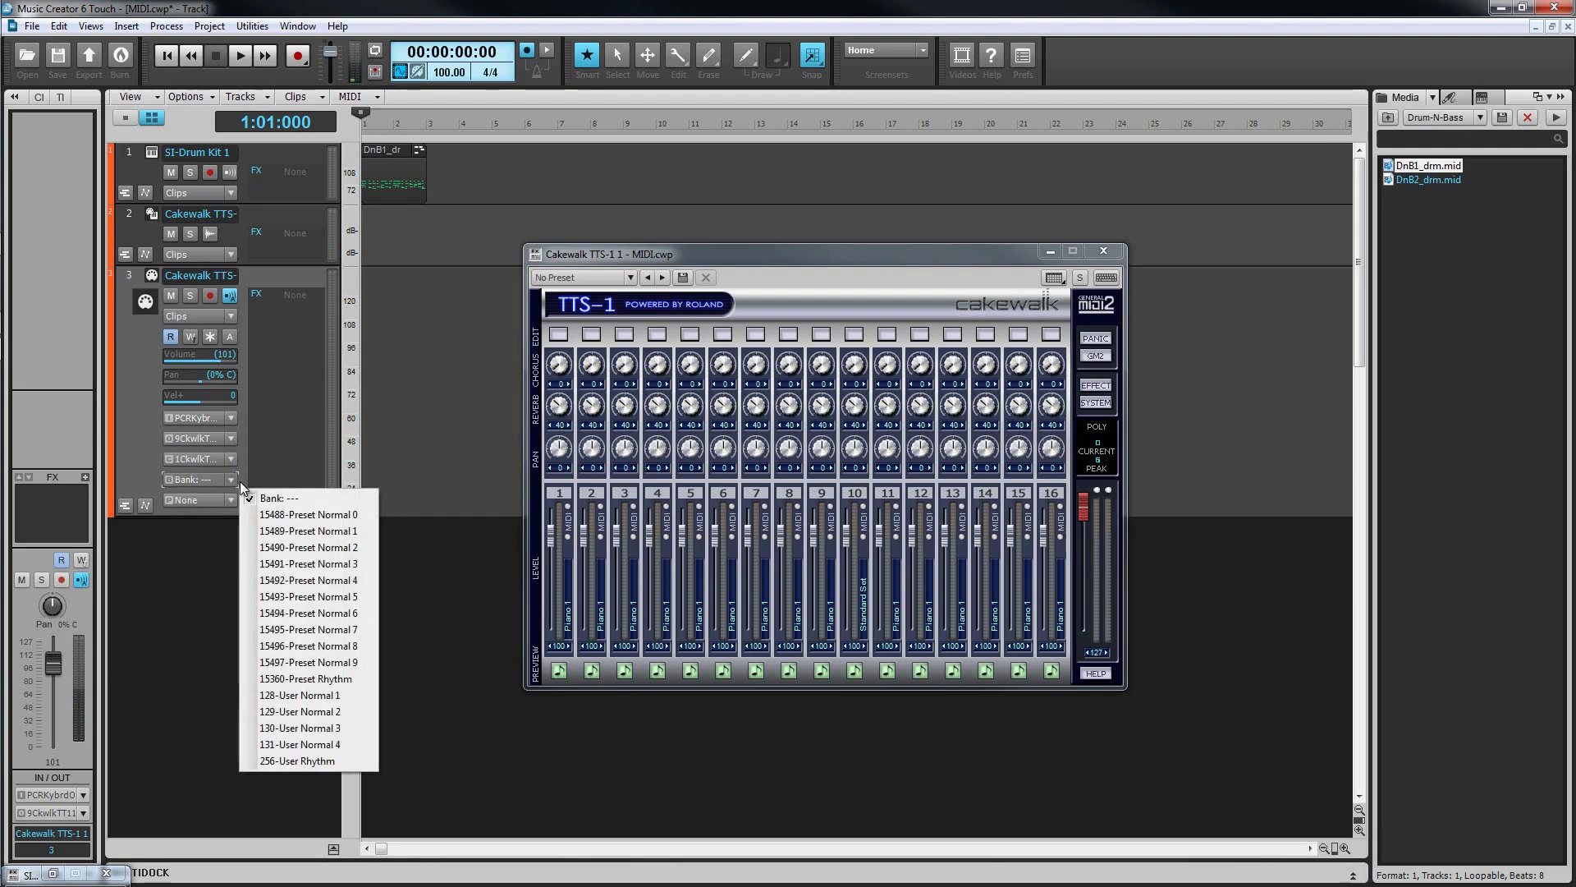
left_click(292, 514)
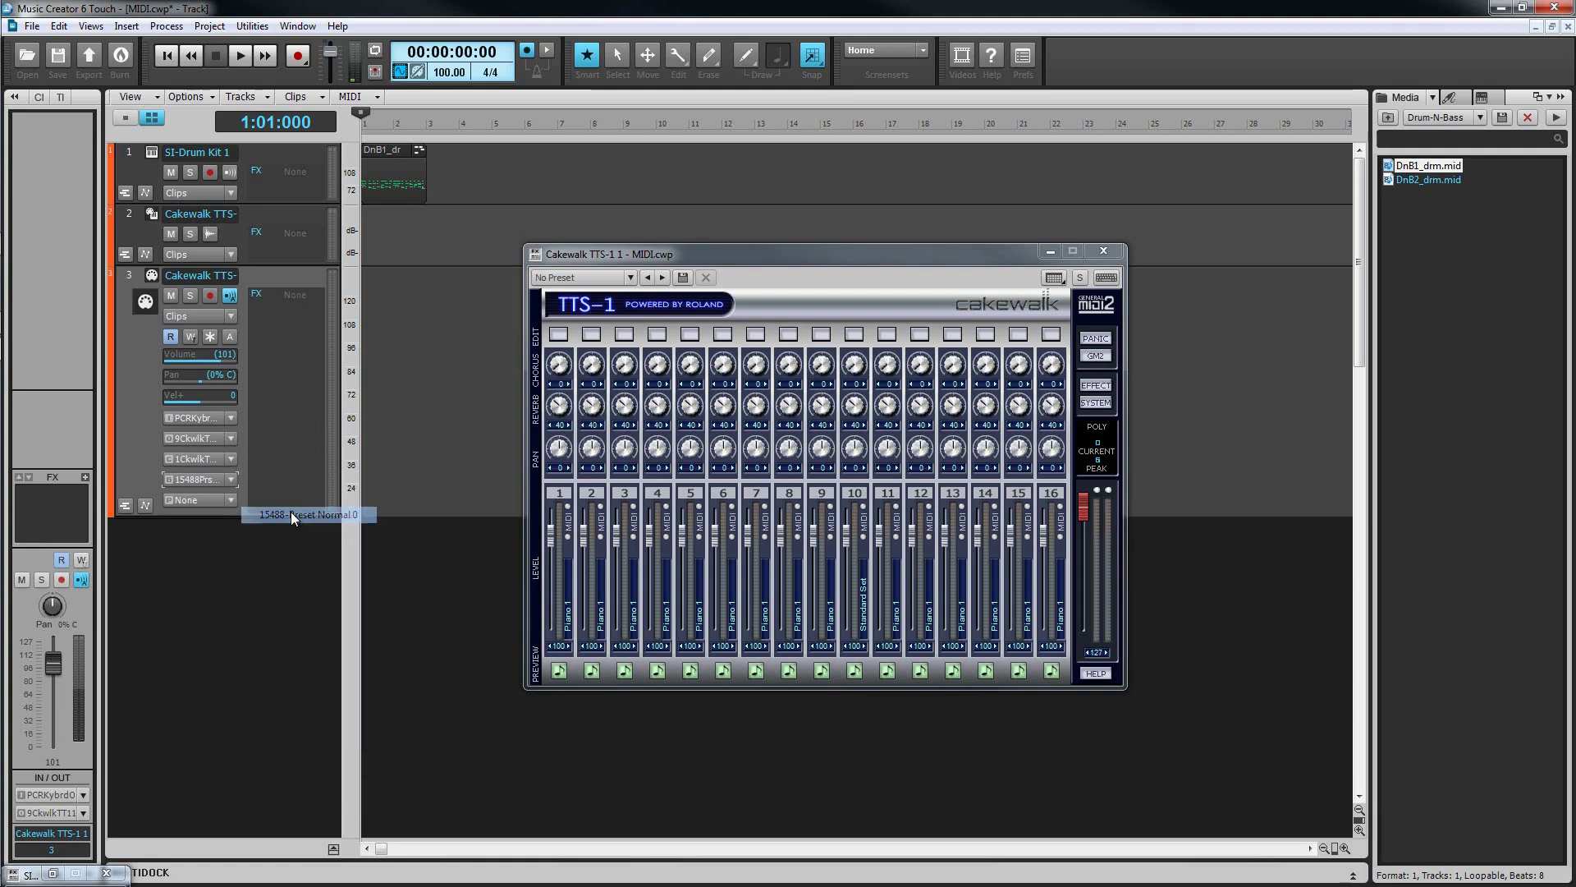
left_click(233, 502)
left_click(230, 496)
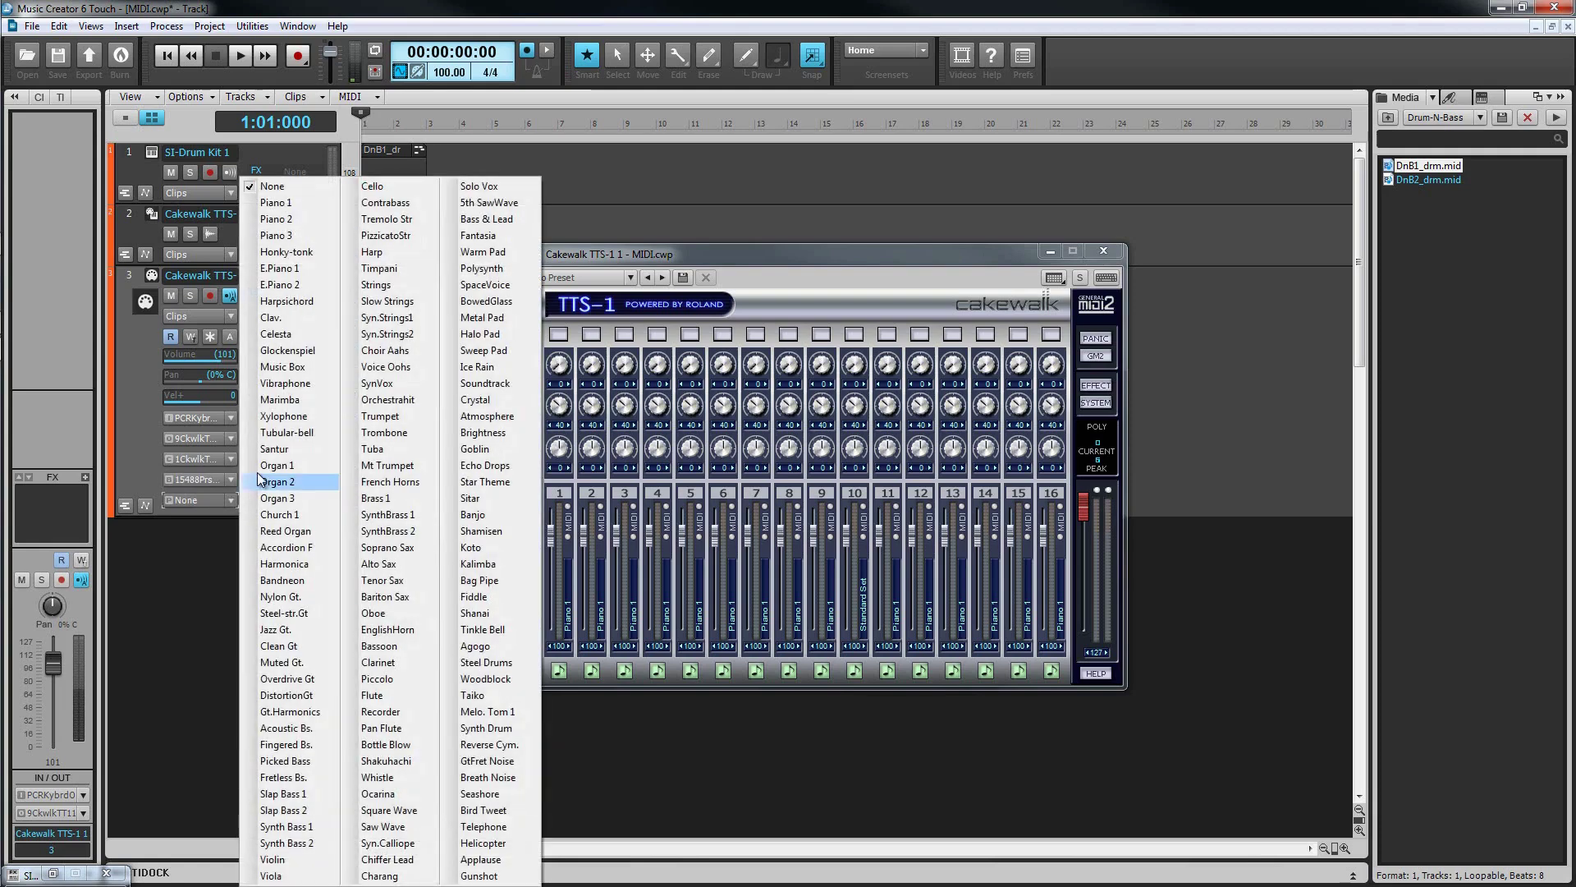
left_click(262, 465)
Step: Look over channel 1's bank and preset menu in TTS-1 and reopen the SI-Drum Kit window
right_click(568, 589)
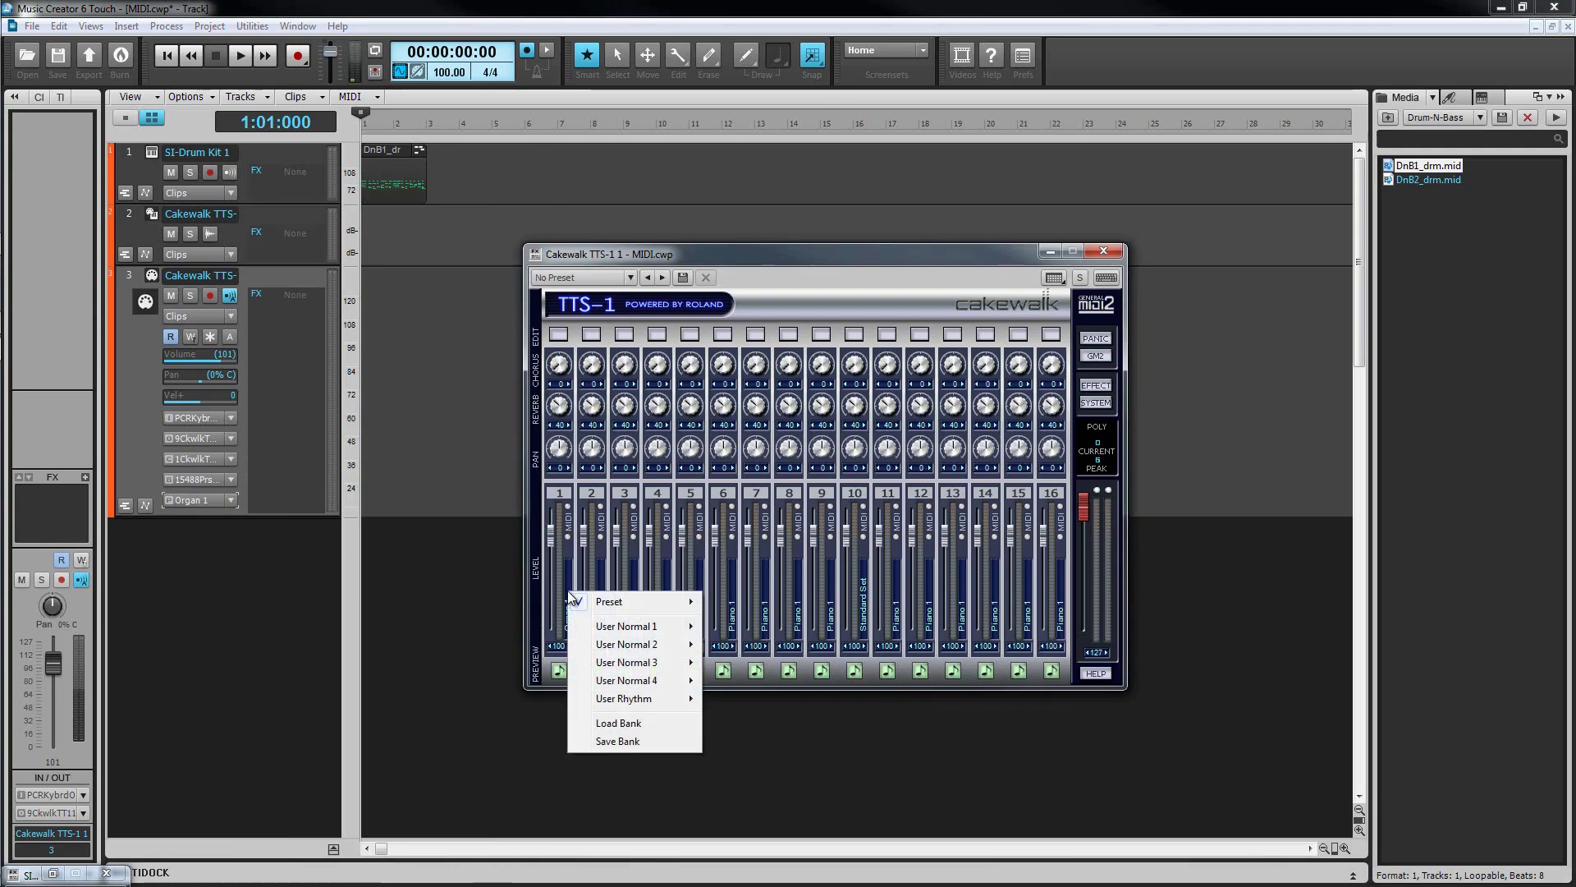
mouse_move(609, 601)
mouse_move(757, 552)
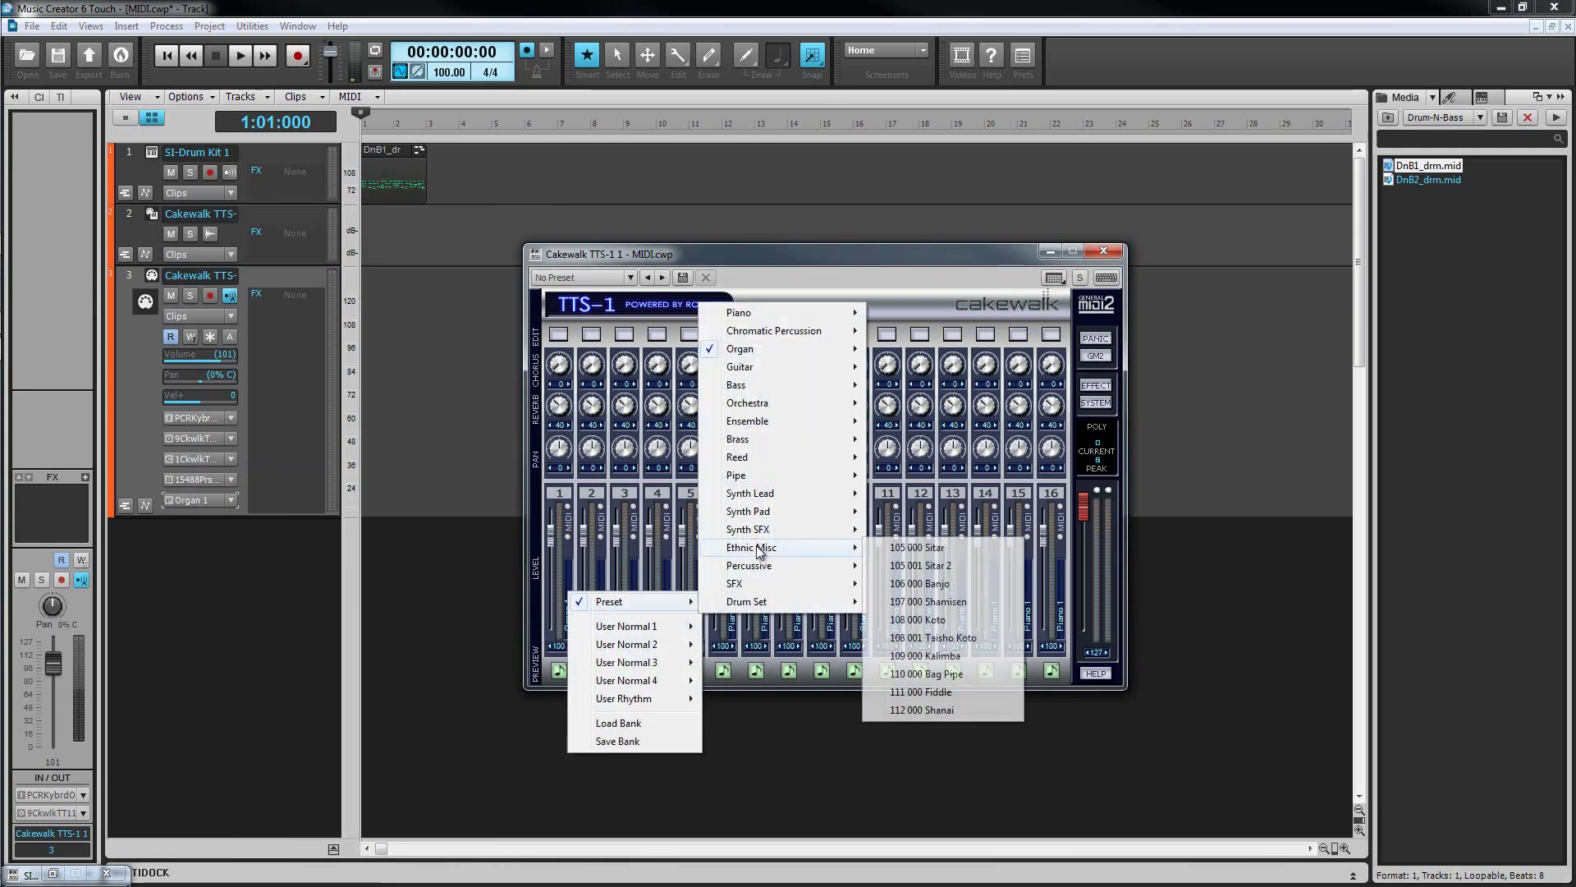
left_click(771, 248)
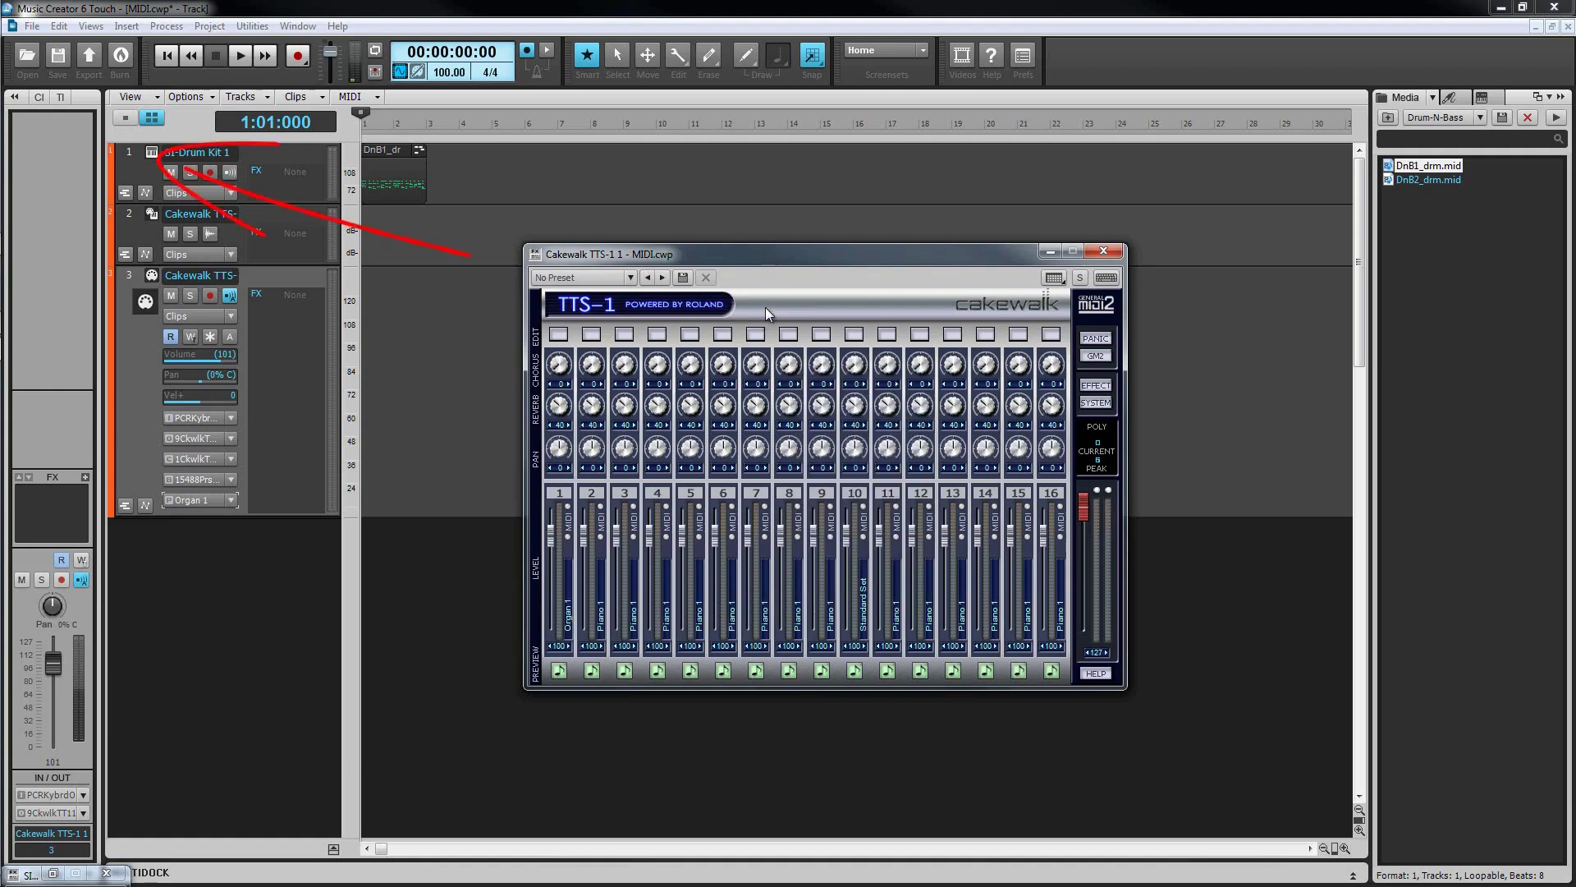
left_click(152, 154)
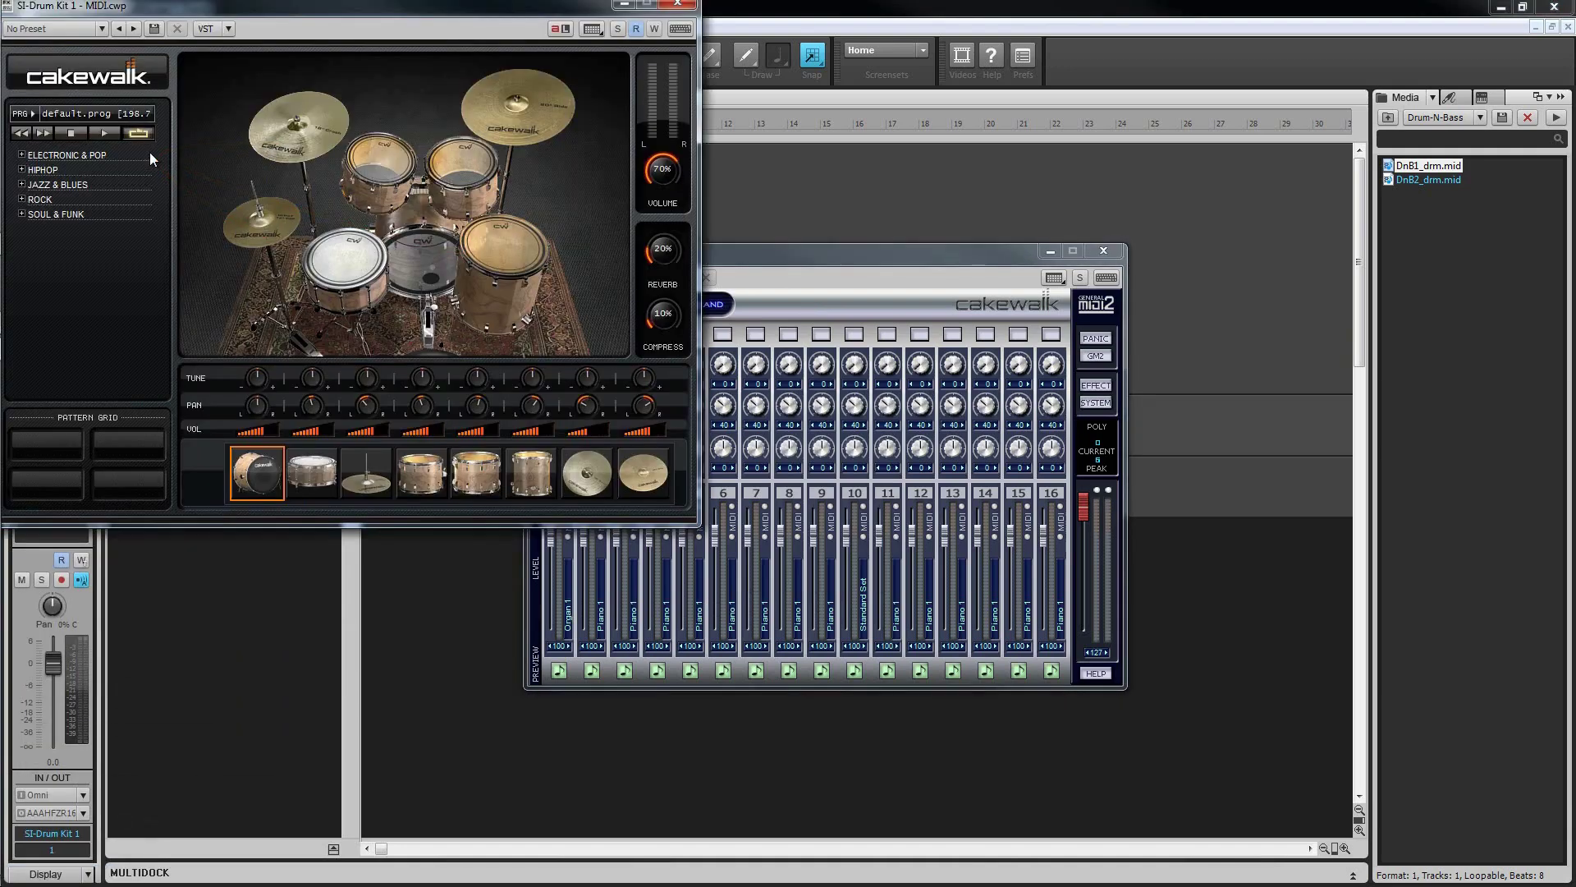
Step: Close the drum kit window, mute SI-Drum Kit 1, and record-arm the TTS-1 MIDI track
left_click(678, 4)
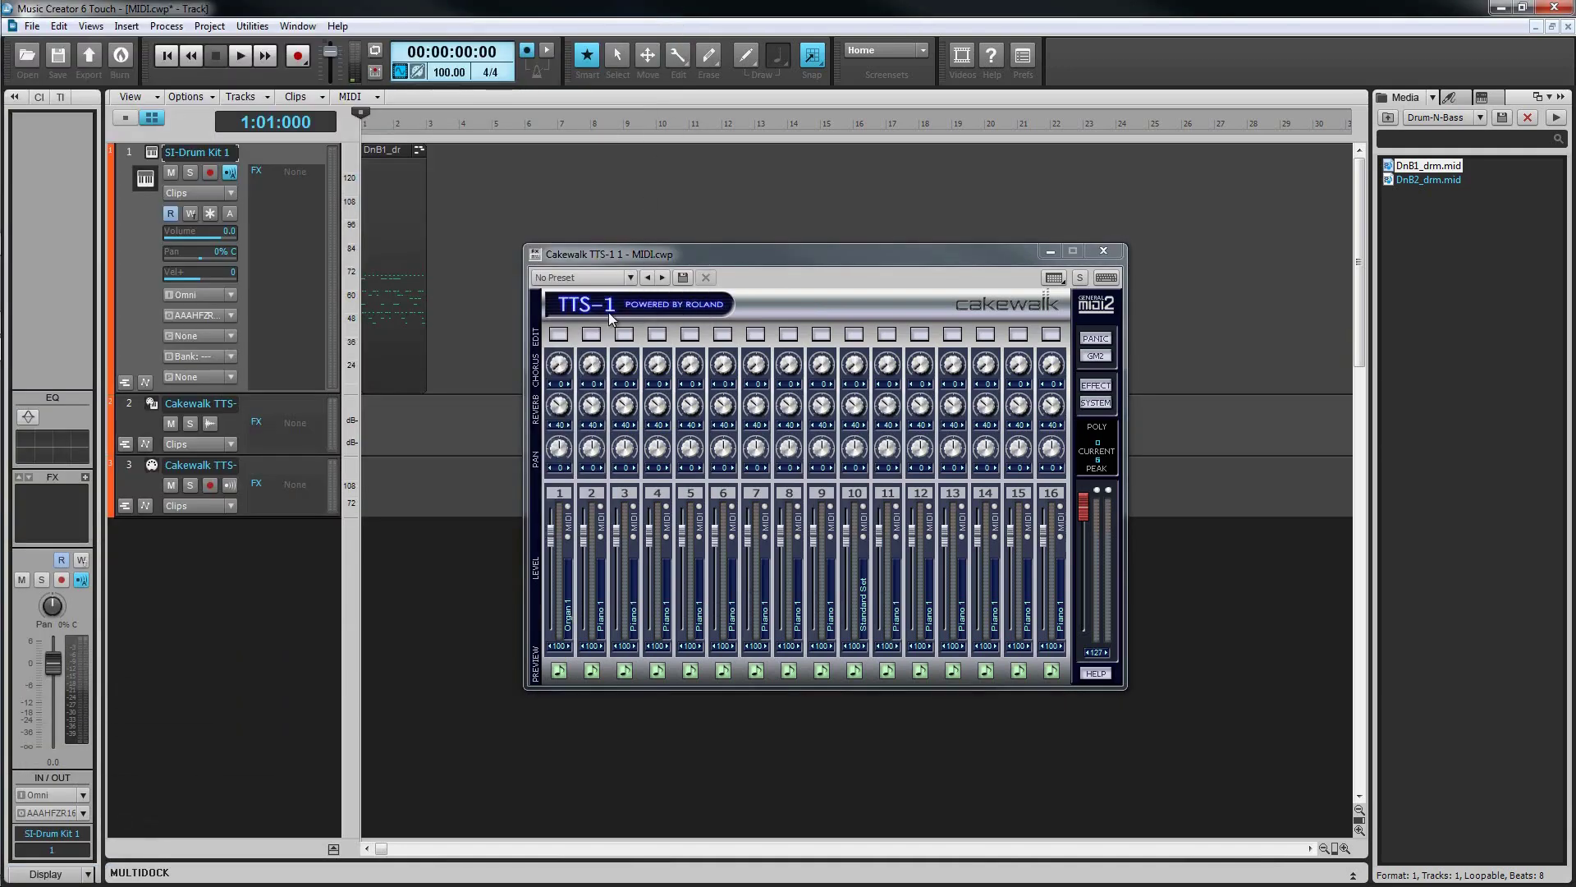
left_click(127, 487)
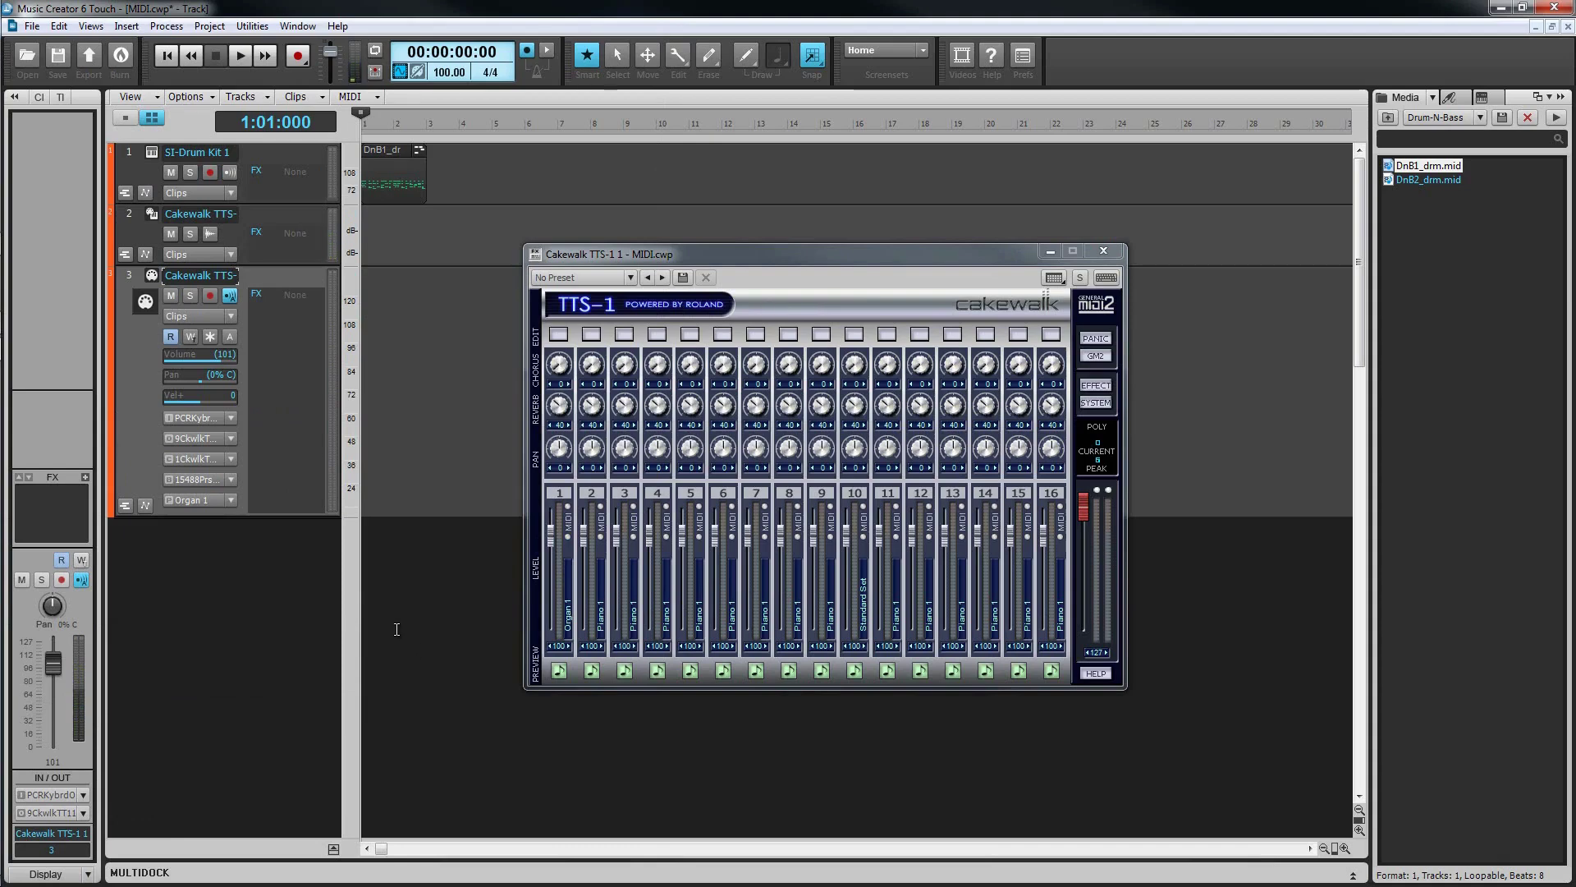
left_click(170, 171)
left_click(210, 295)
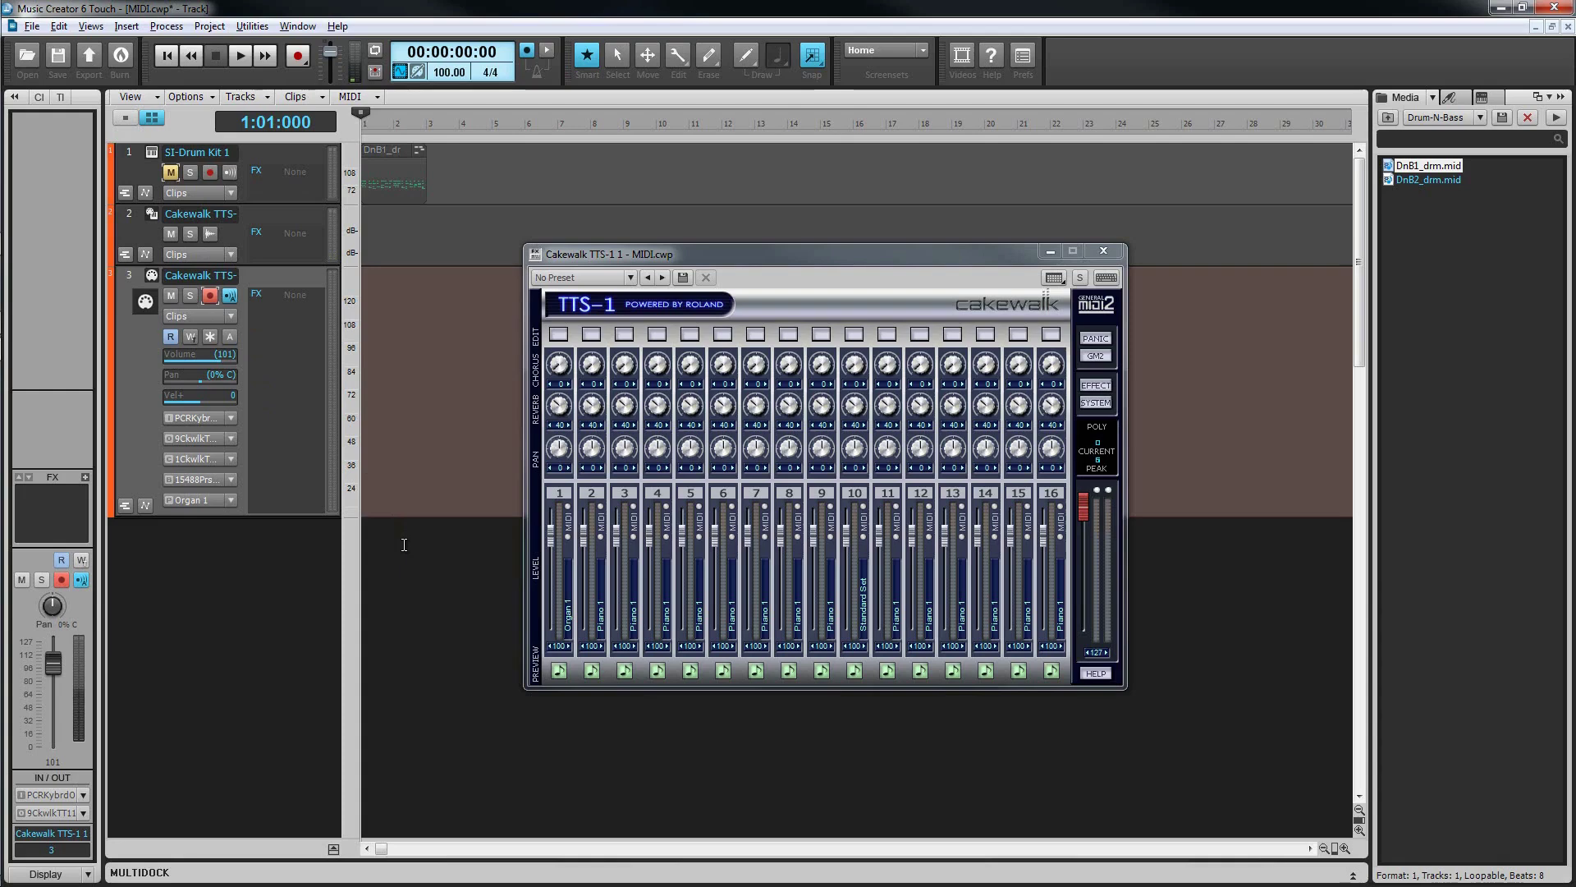
Step: Set the metronome's Record Count-in to 2 Measures in Preferences and confirm
right_click(525, 54)
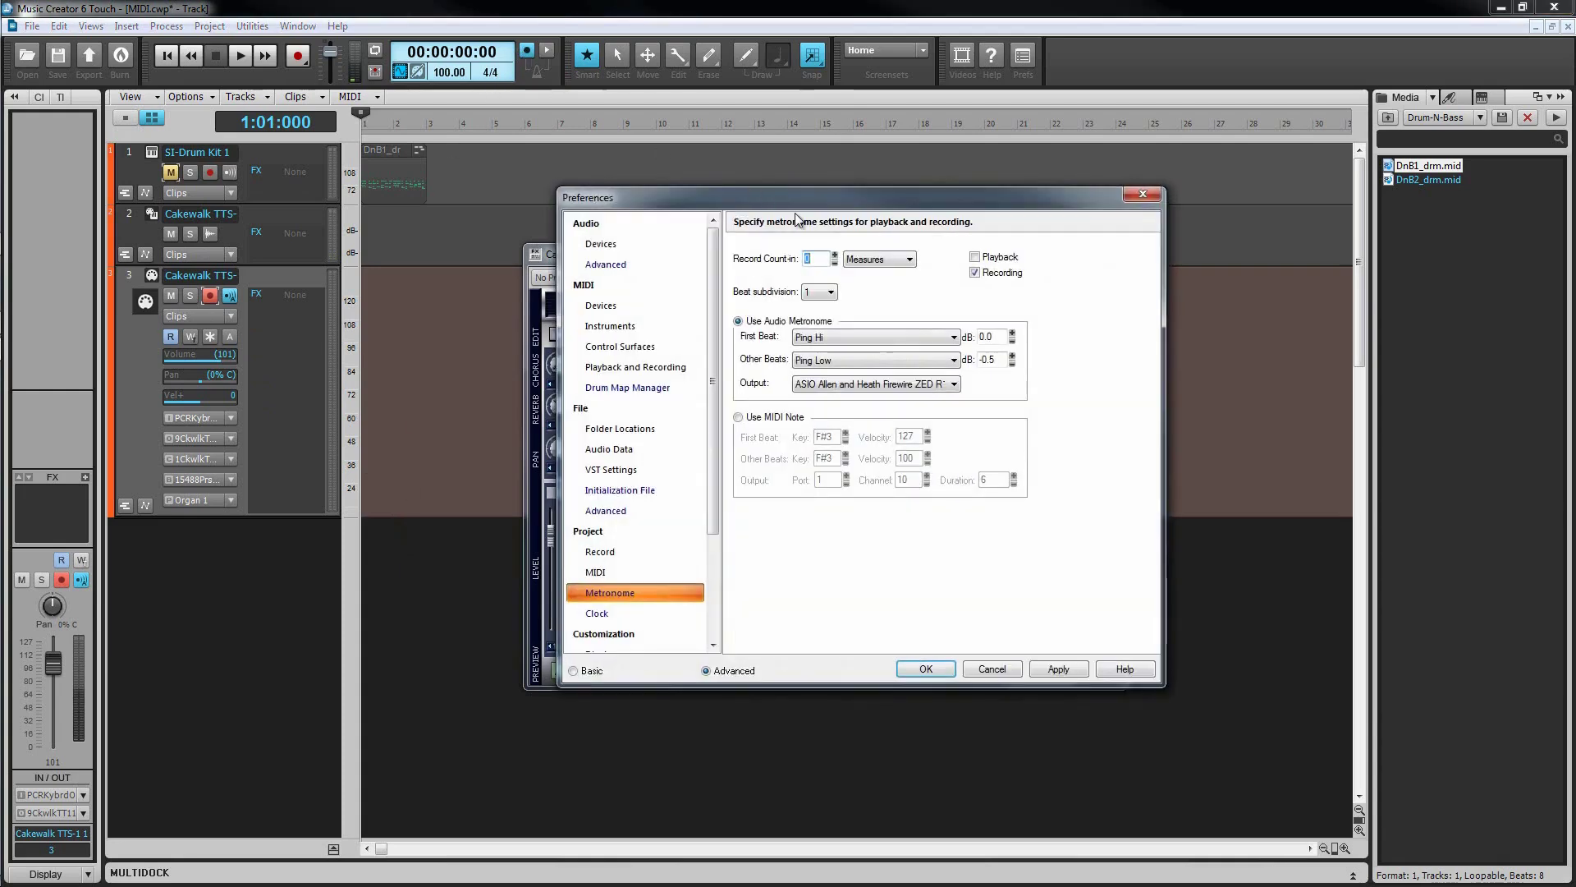
left_click(834, 256)
left_click(835, 256)
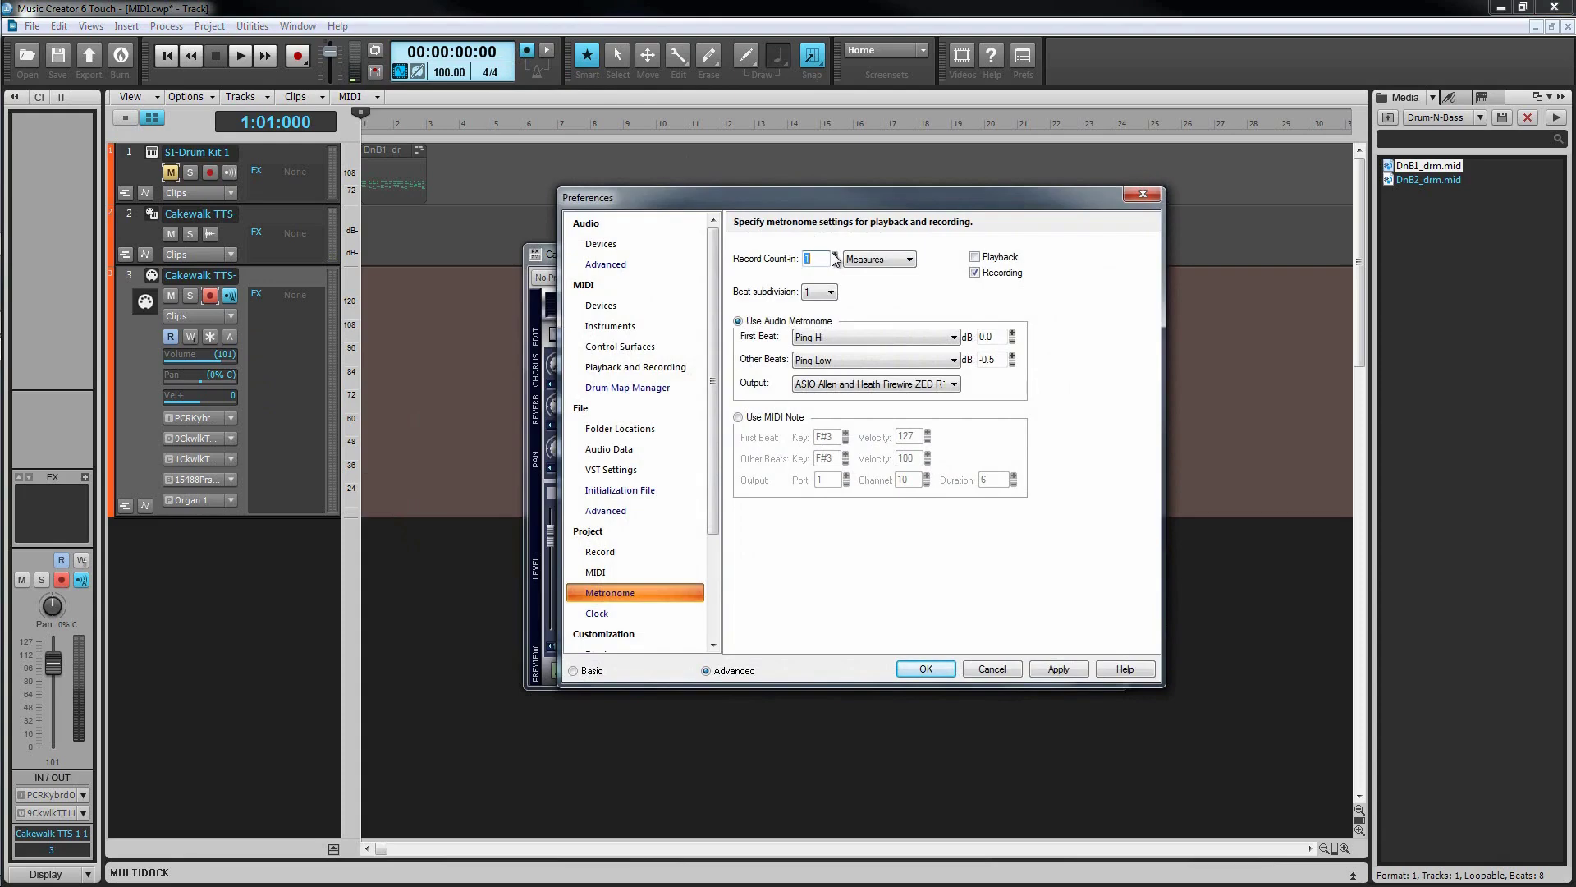
left_click(926, 669)
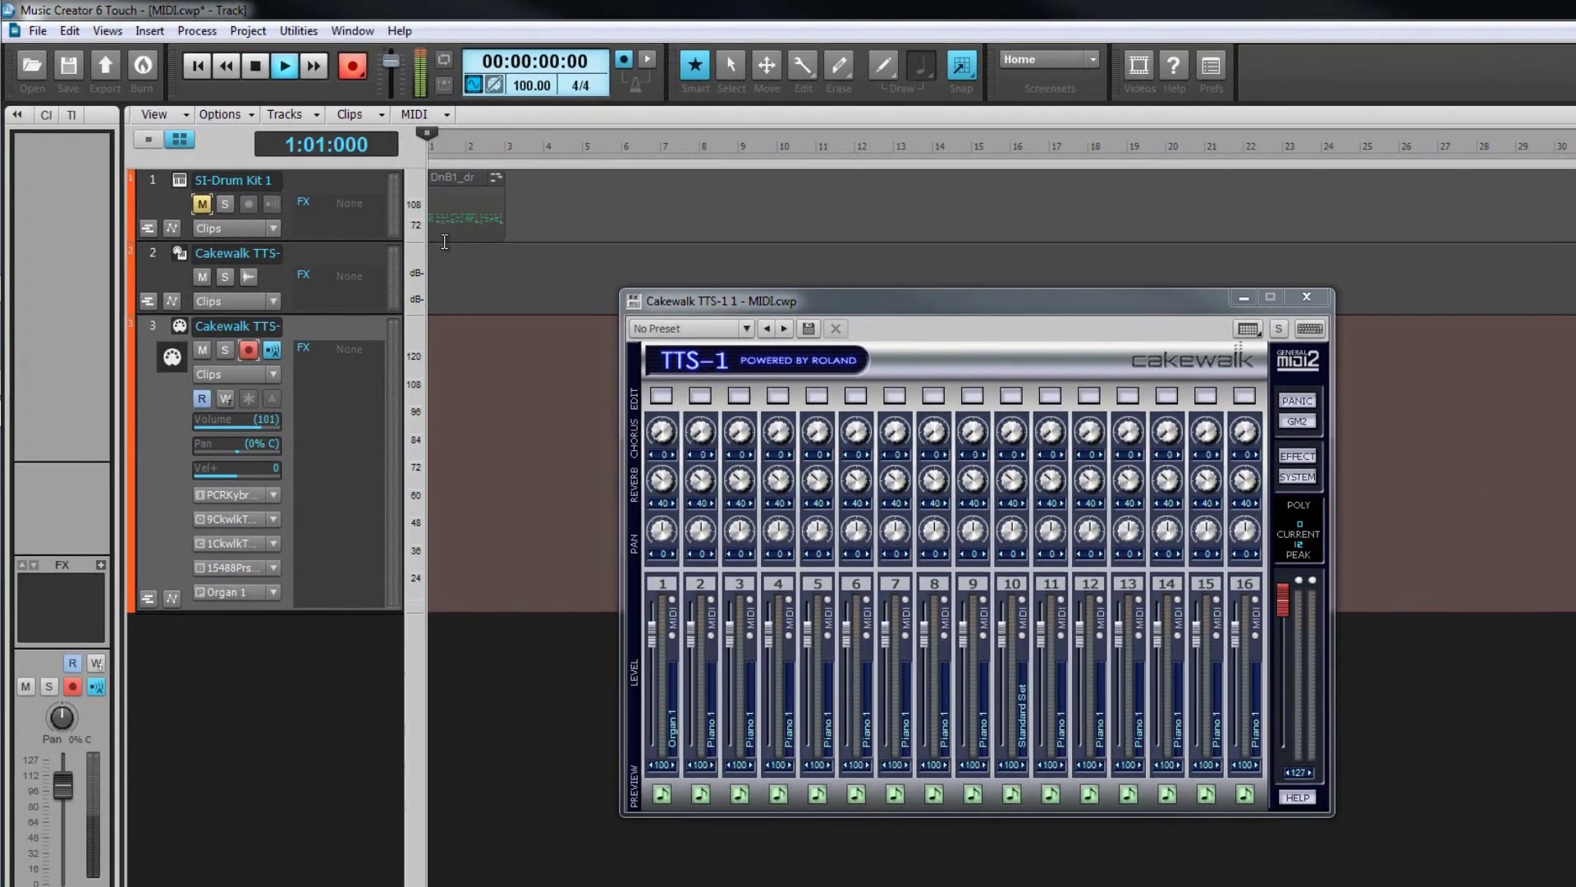
Step: Record the organ part on the TTS-1 MIDI track, freeze the synth, and play it back
key("space")
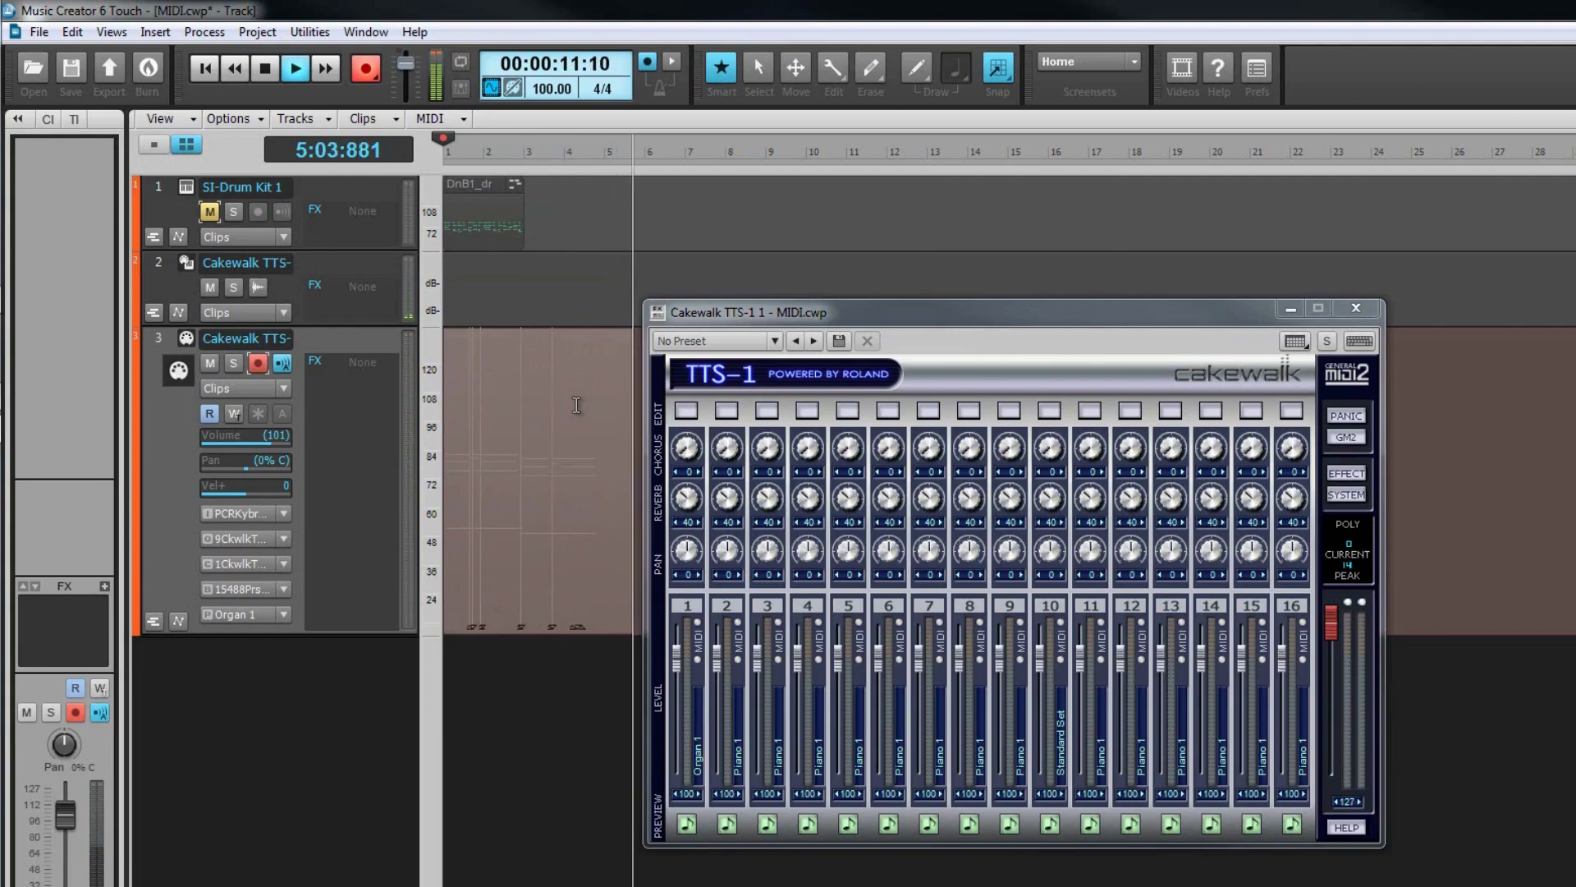
left_click(267, 72)
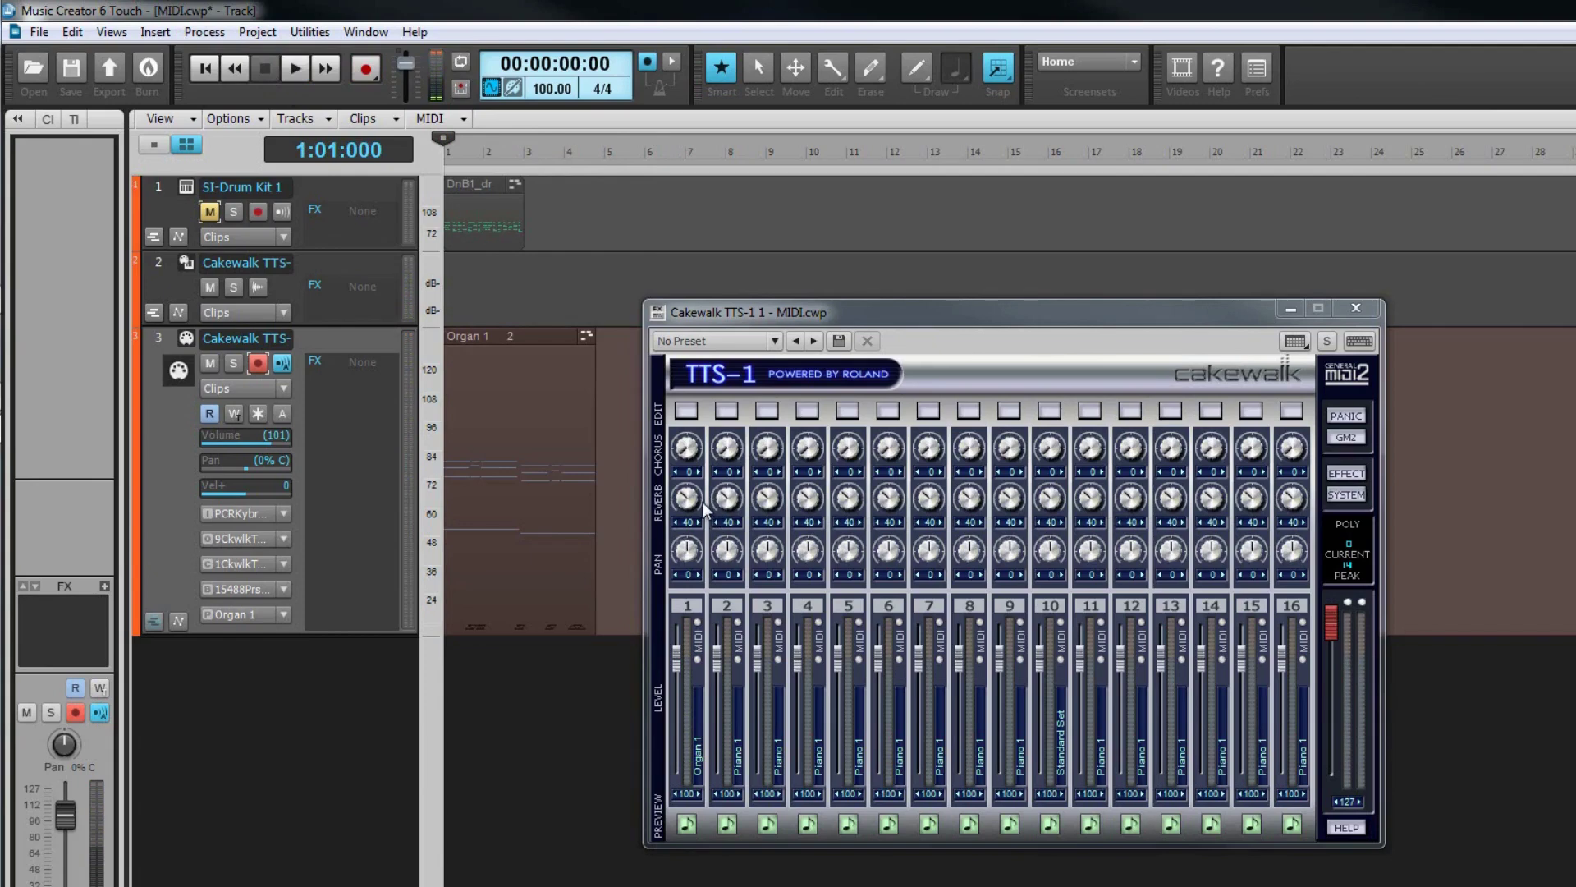
left_click(257, 289)
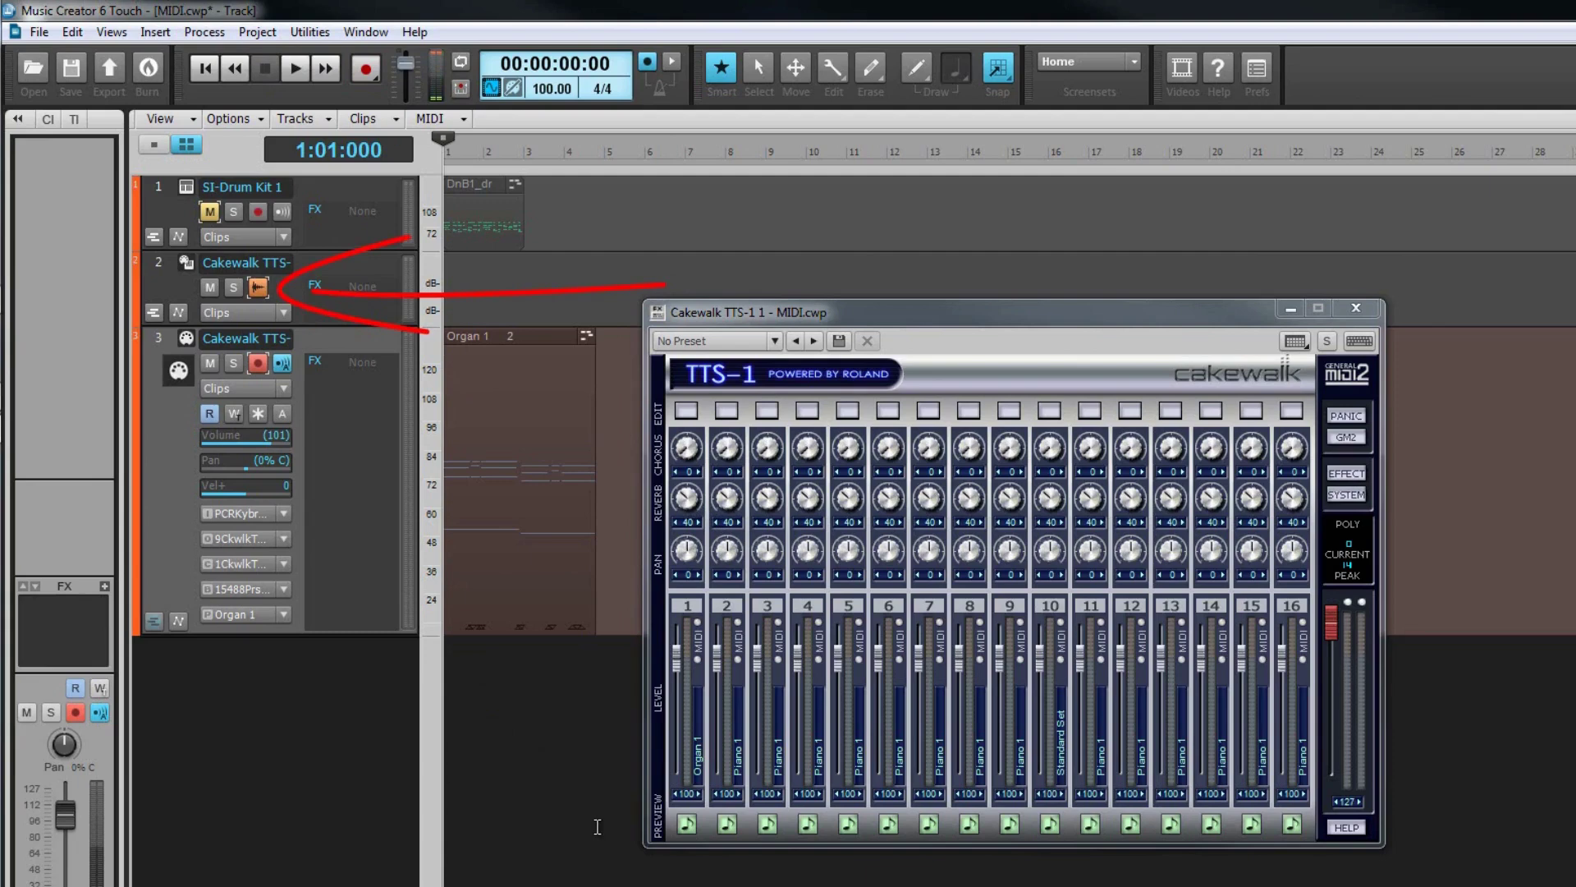
left_click(297, 67)
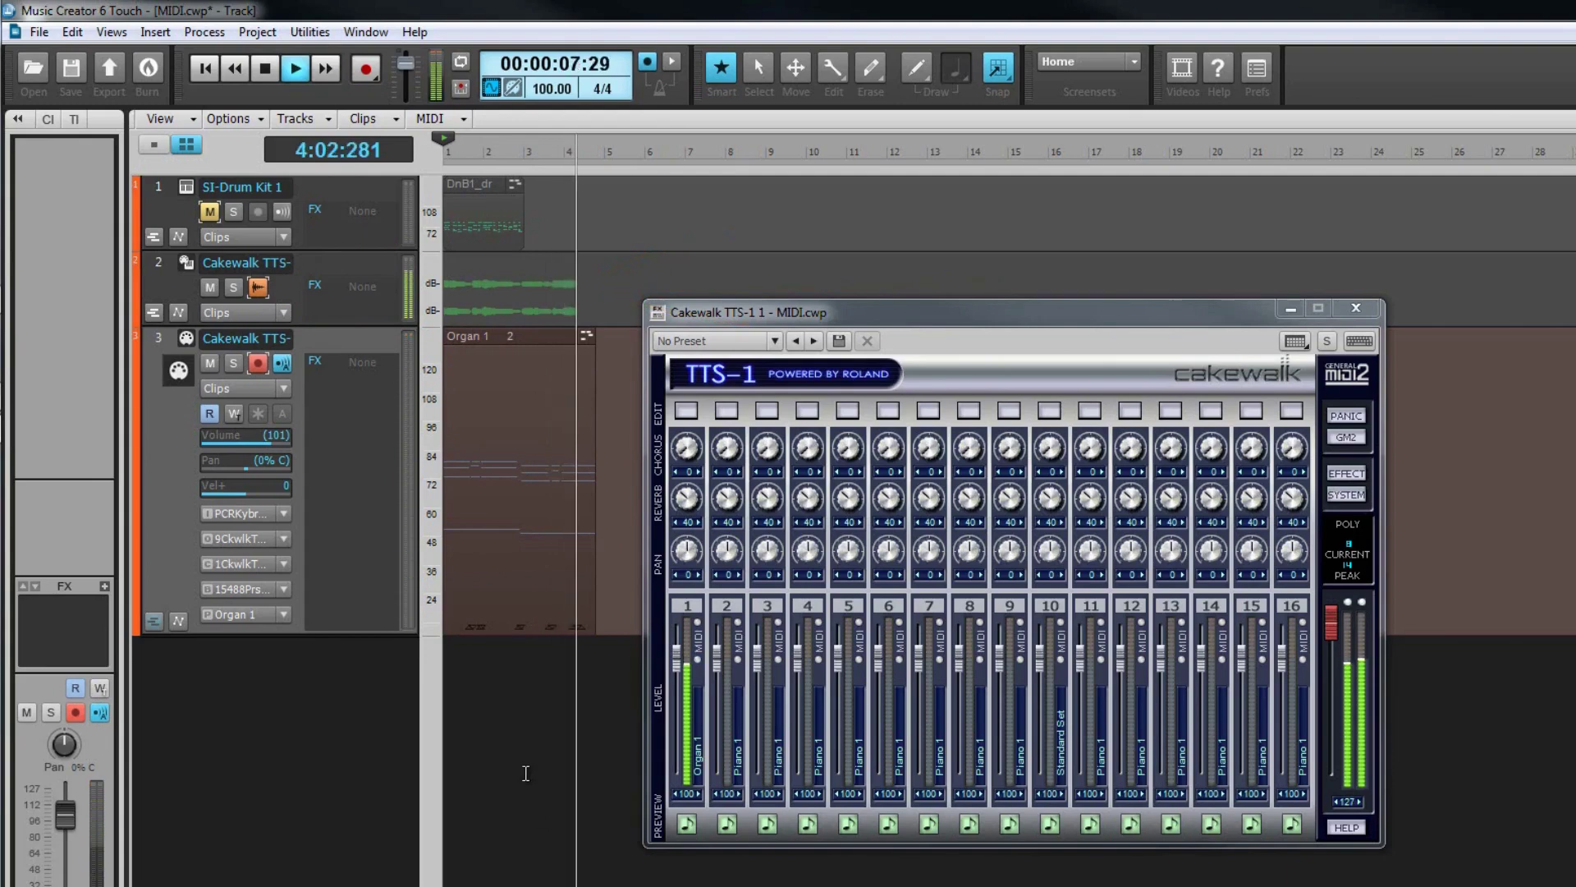
key("space")
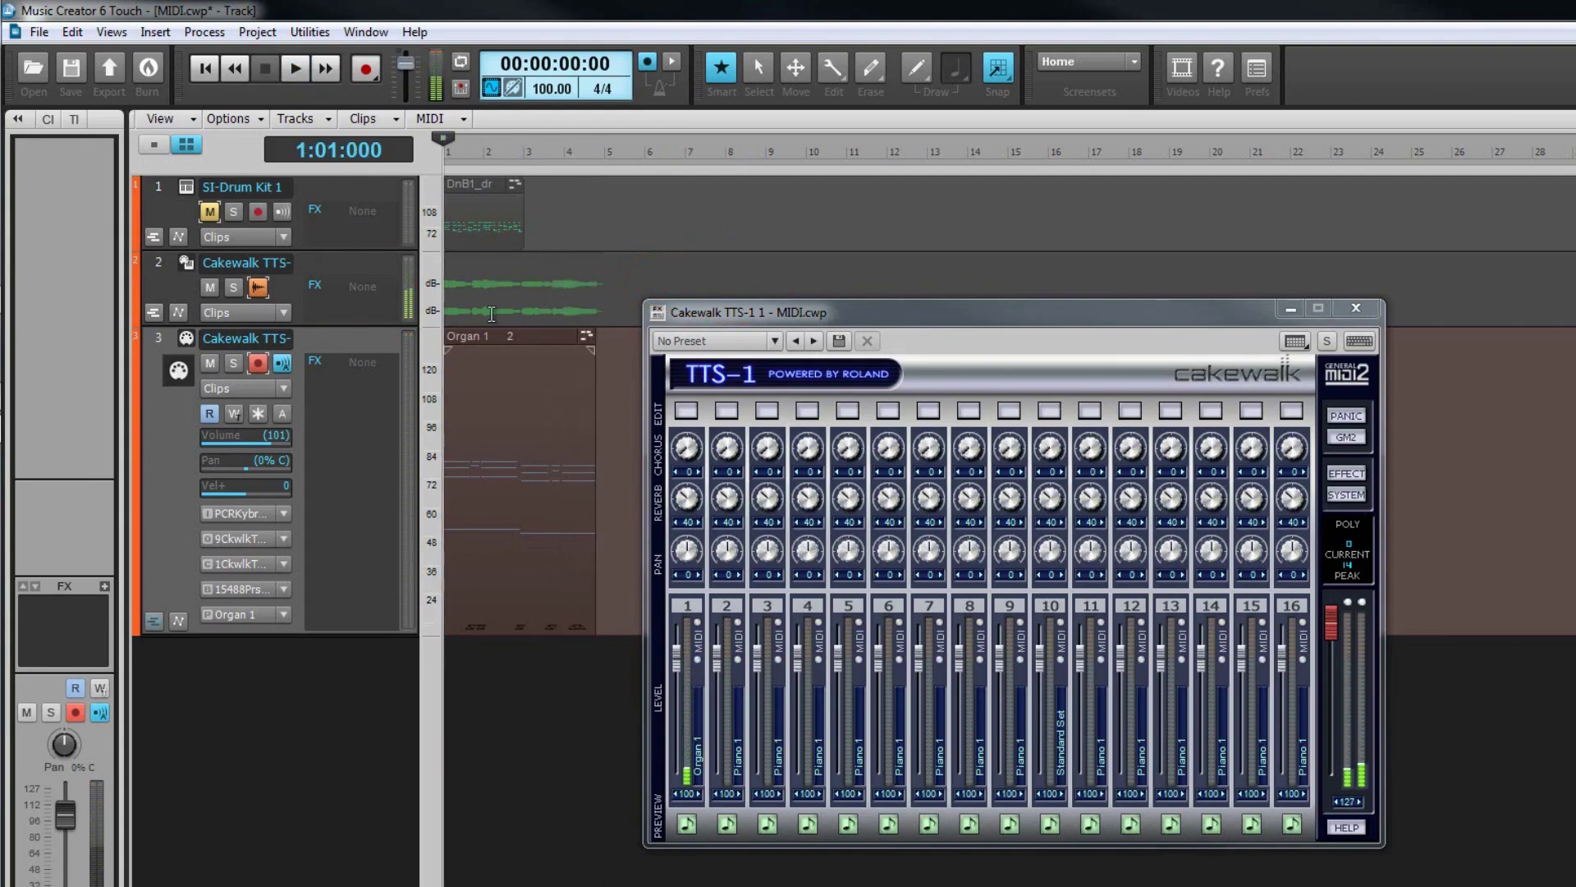
left_click(309, 270)
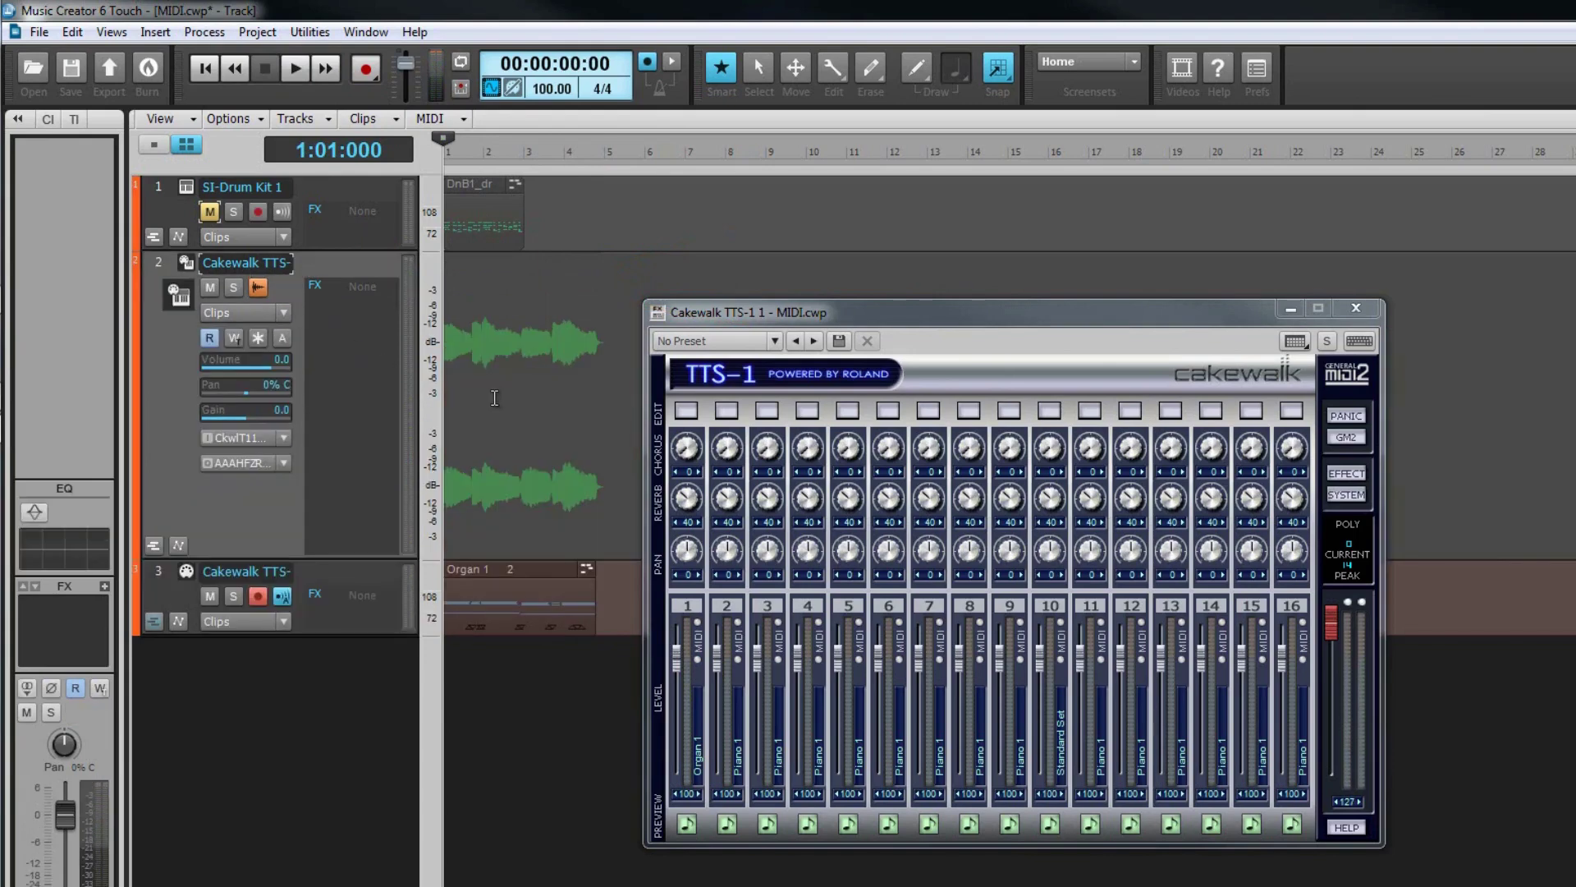
Step: Unfreeze TTS-1 and bounce the synth audio and organ MIDI tracks to an Entire Mix track
left_click(257, 288)
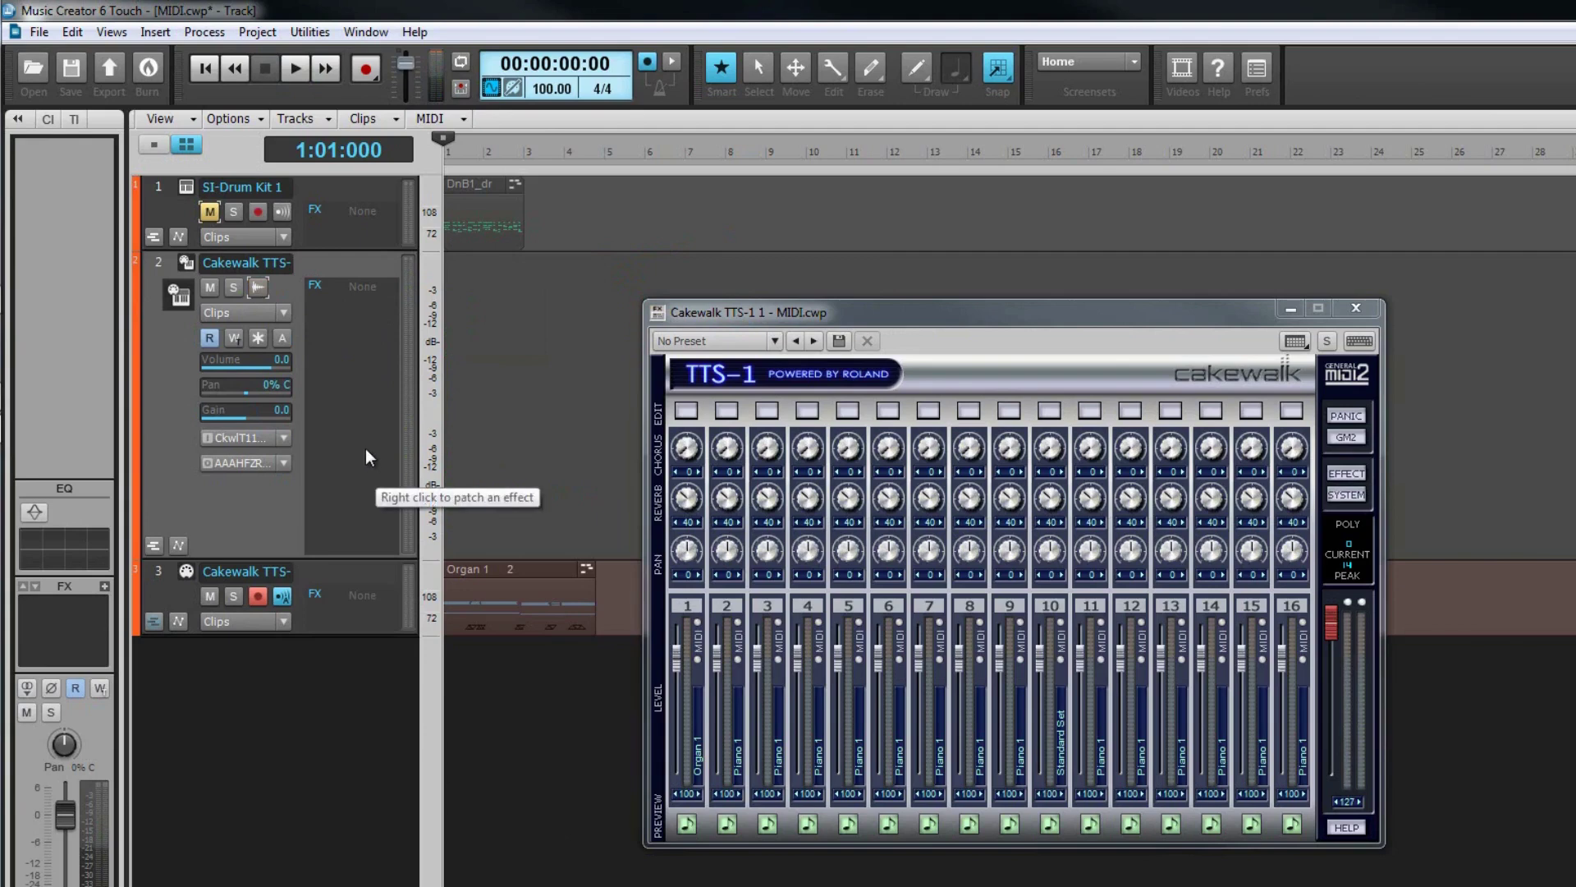
left_click(158, 262)
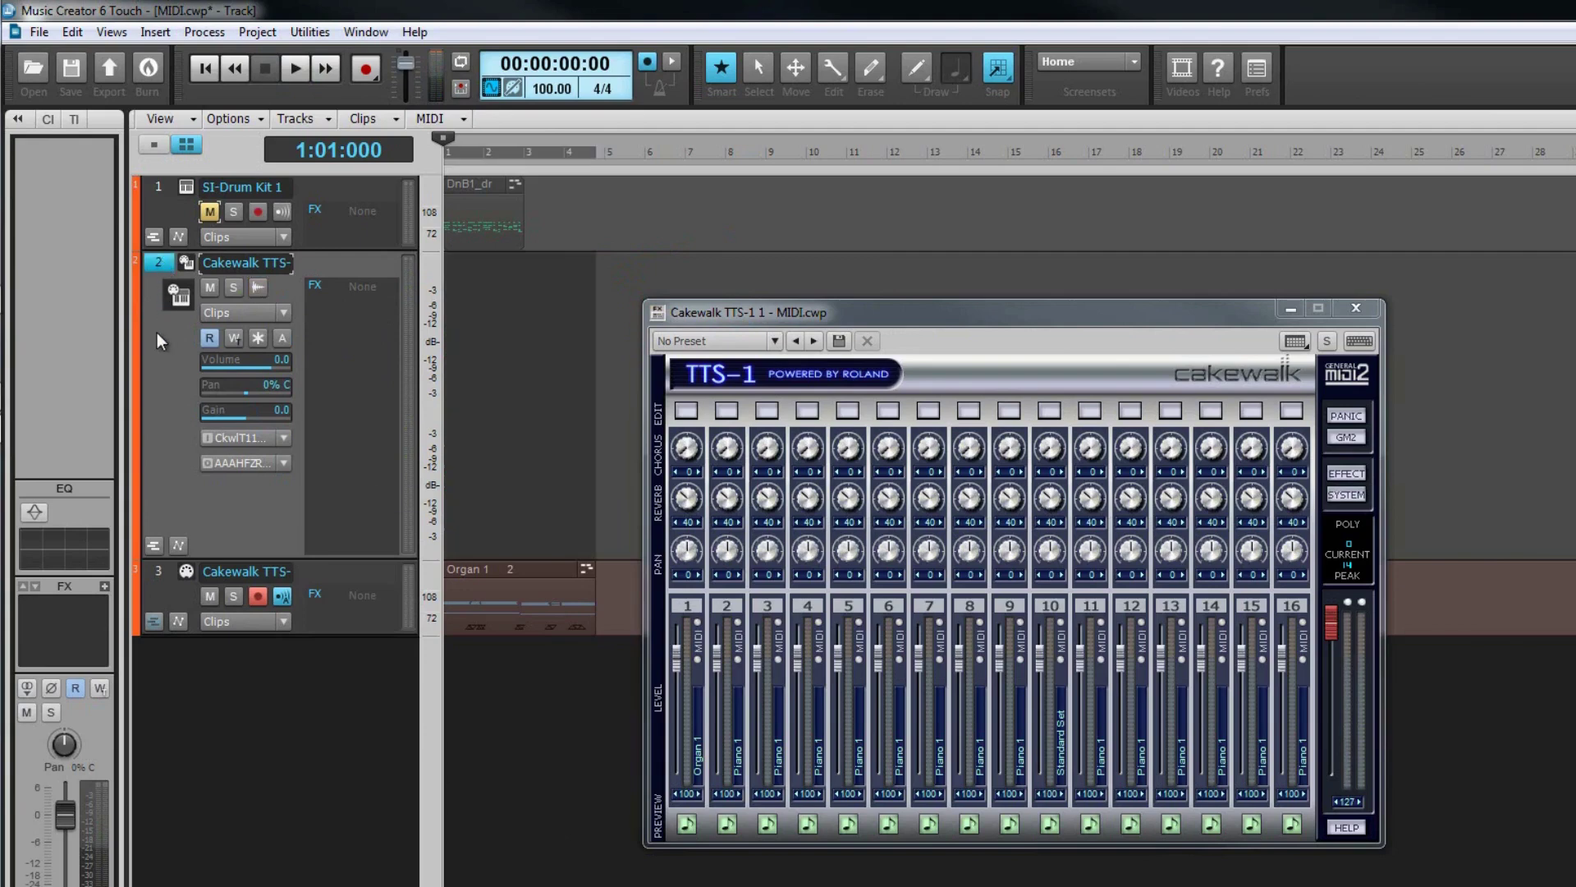
left_click(157, 571, "ctrl")
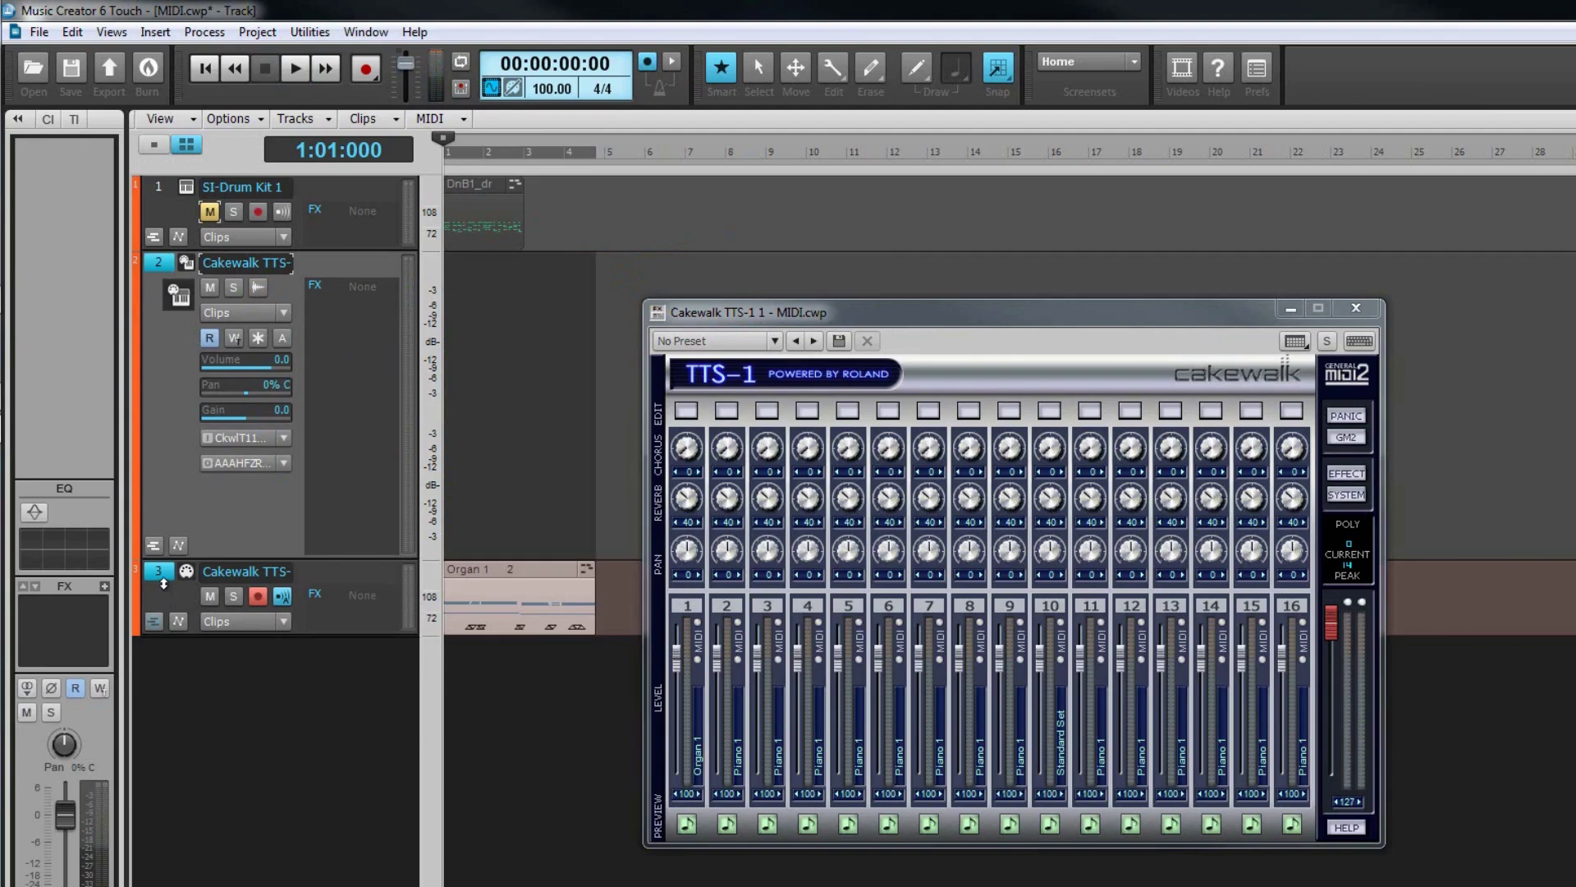
left_click(331, 123)
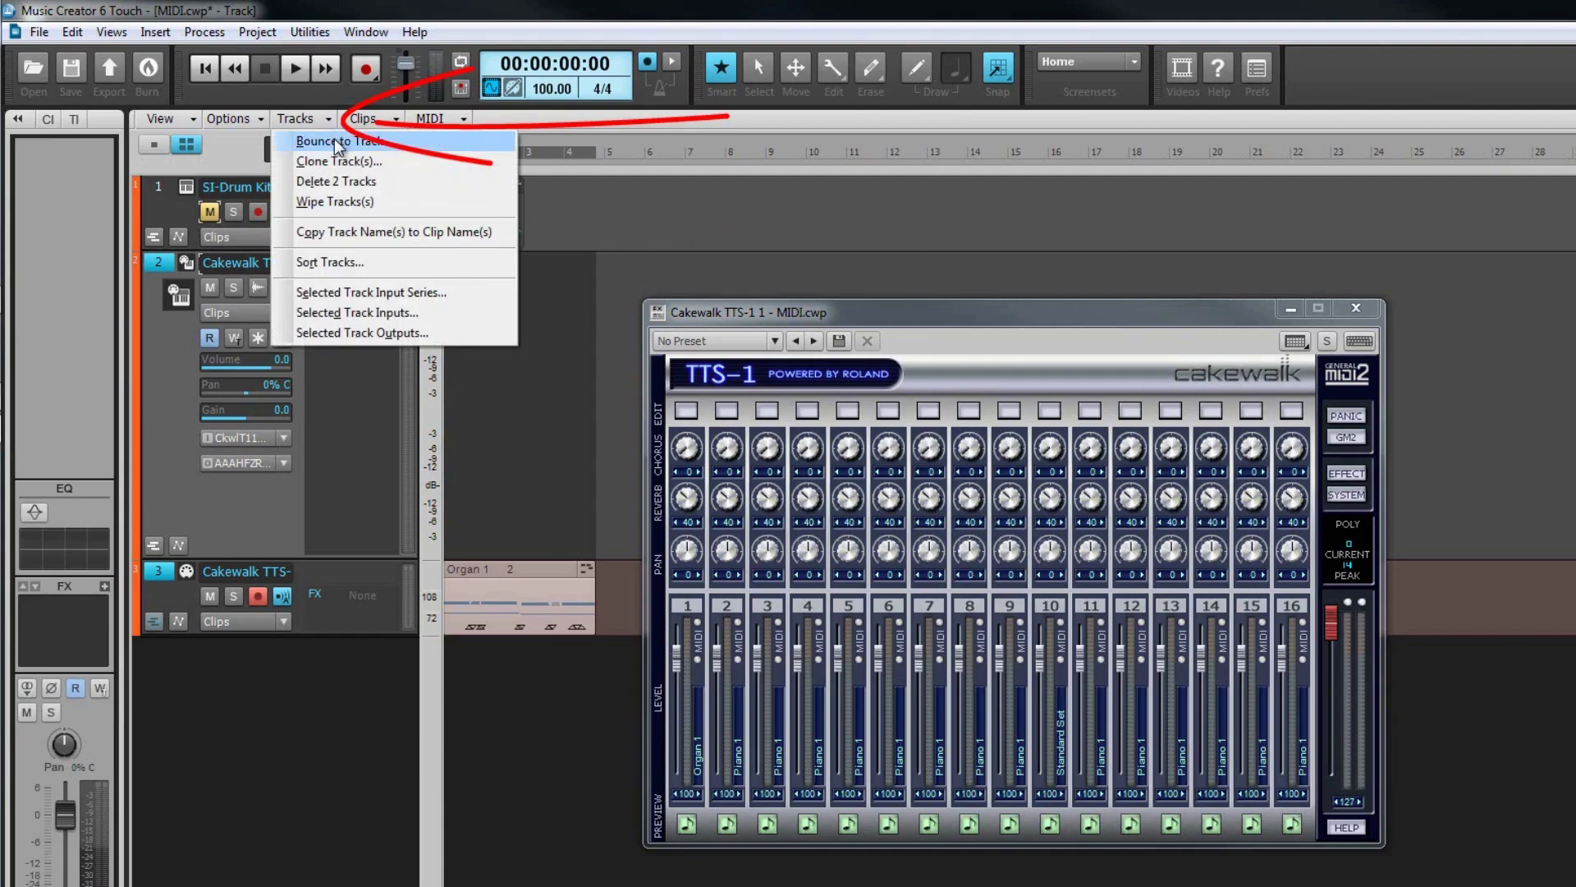
left_click(337, 143)
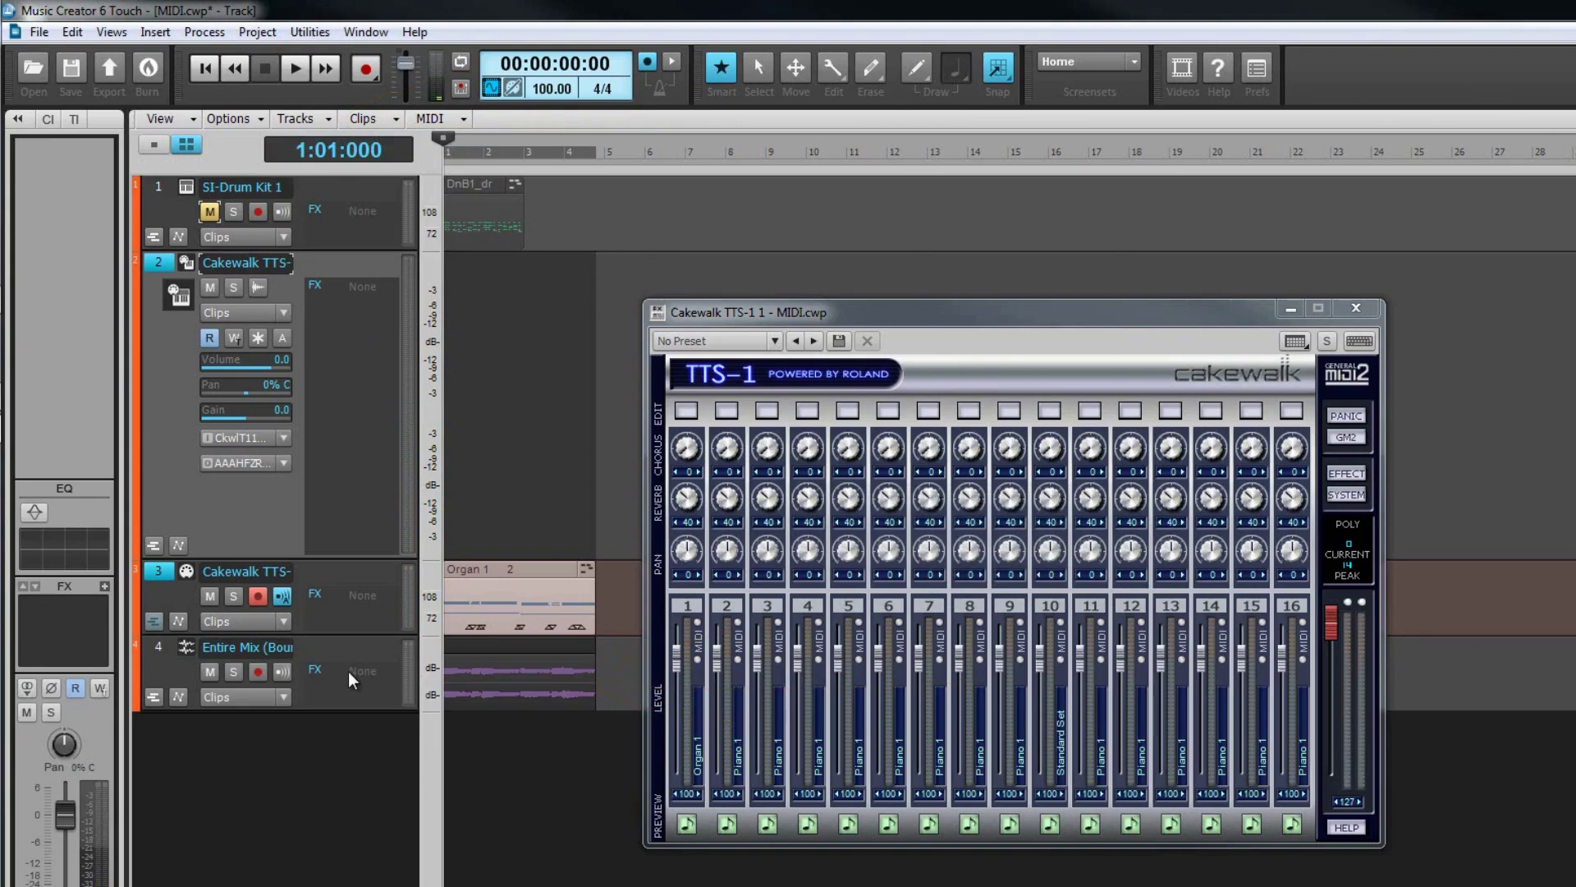
left_click(322, 566)
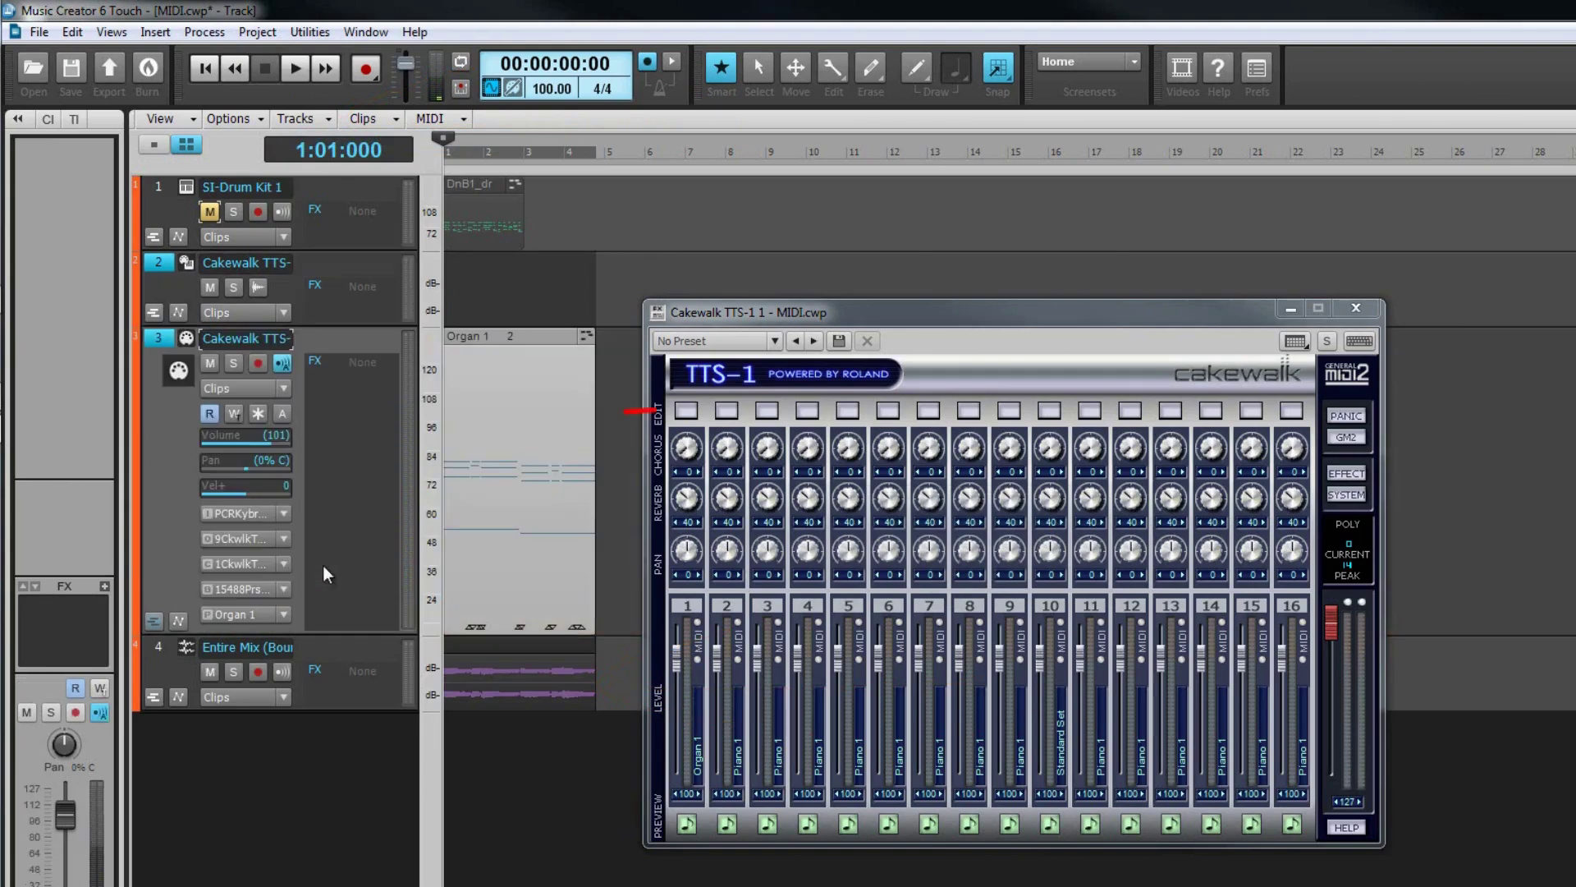
Step: Freeze track 3's TTS-1 synth, view Freeze Options without changes, then unfreeze it back to Organ 1
left_click(257, 413)
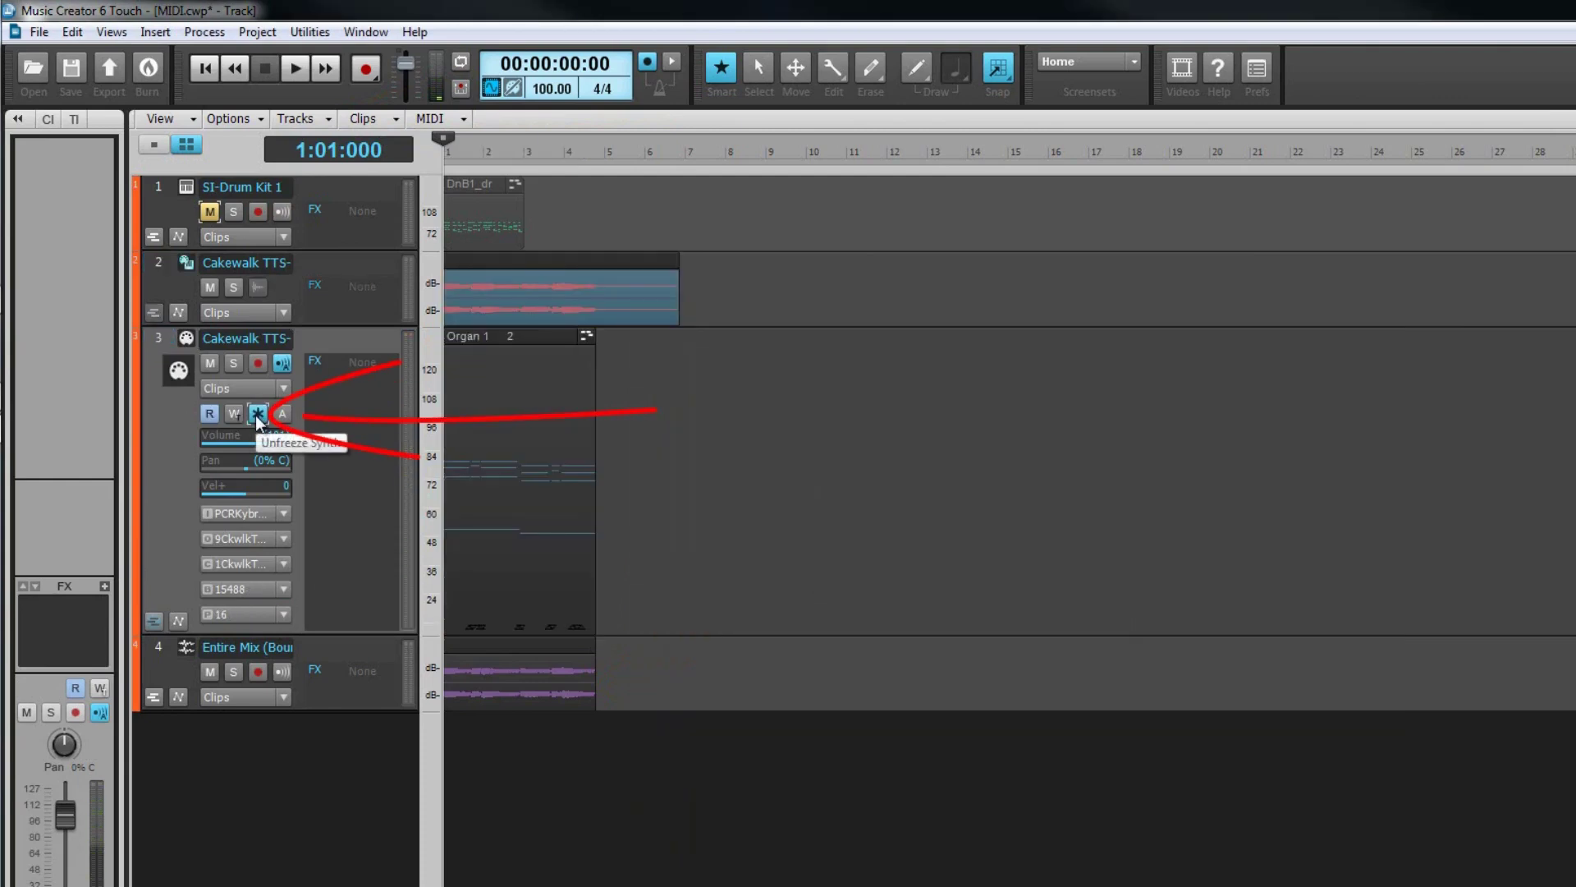
right_click(256, 414)
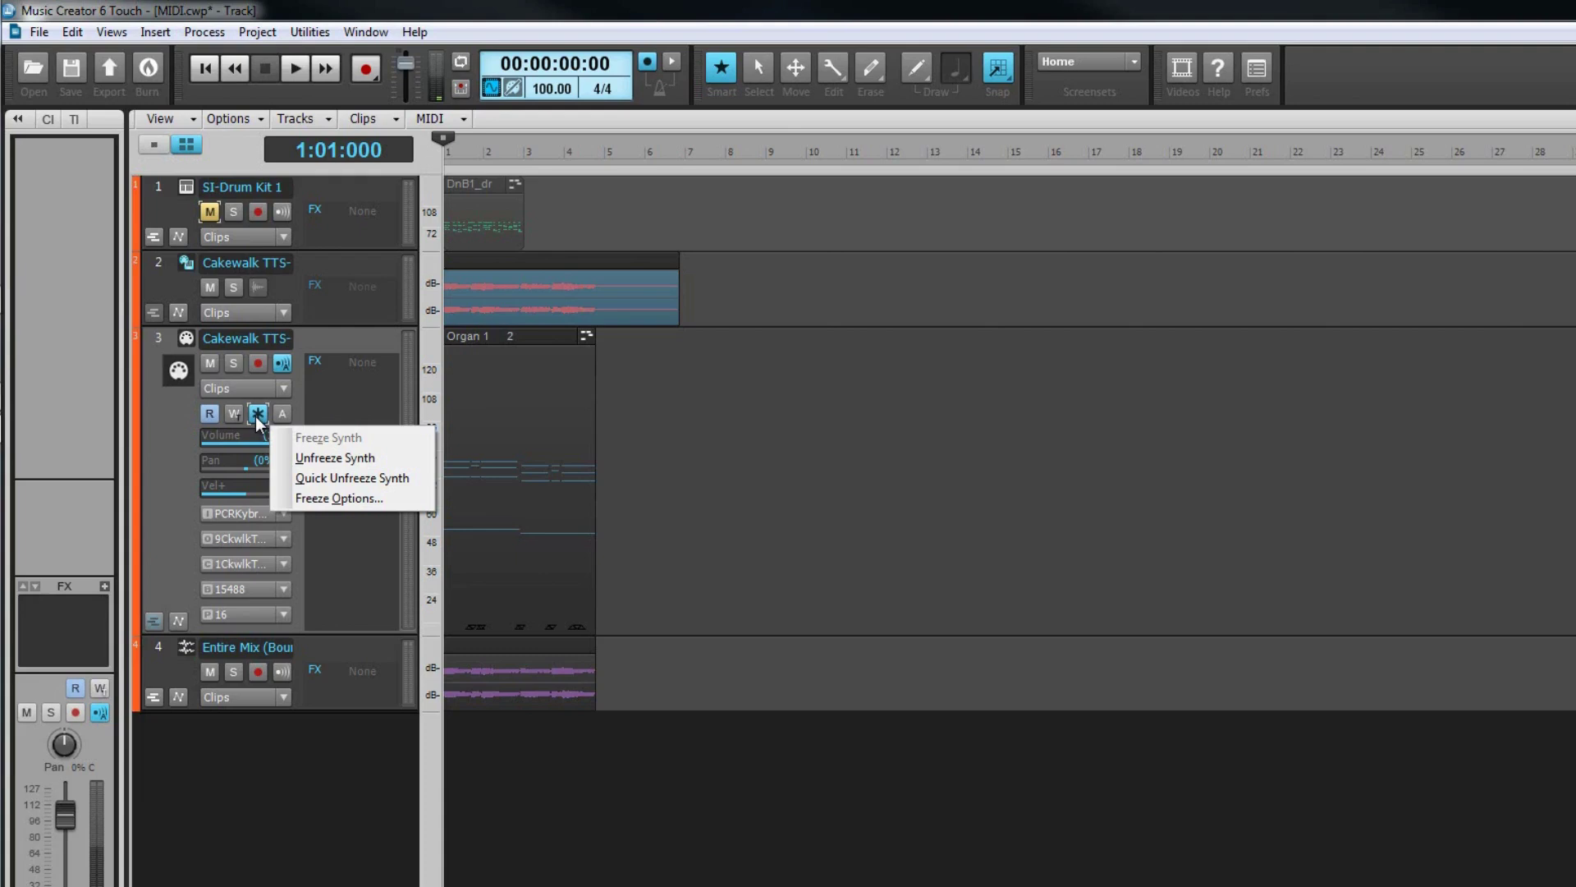
left_click(351, 497)
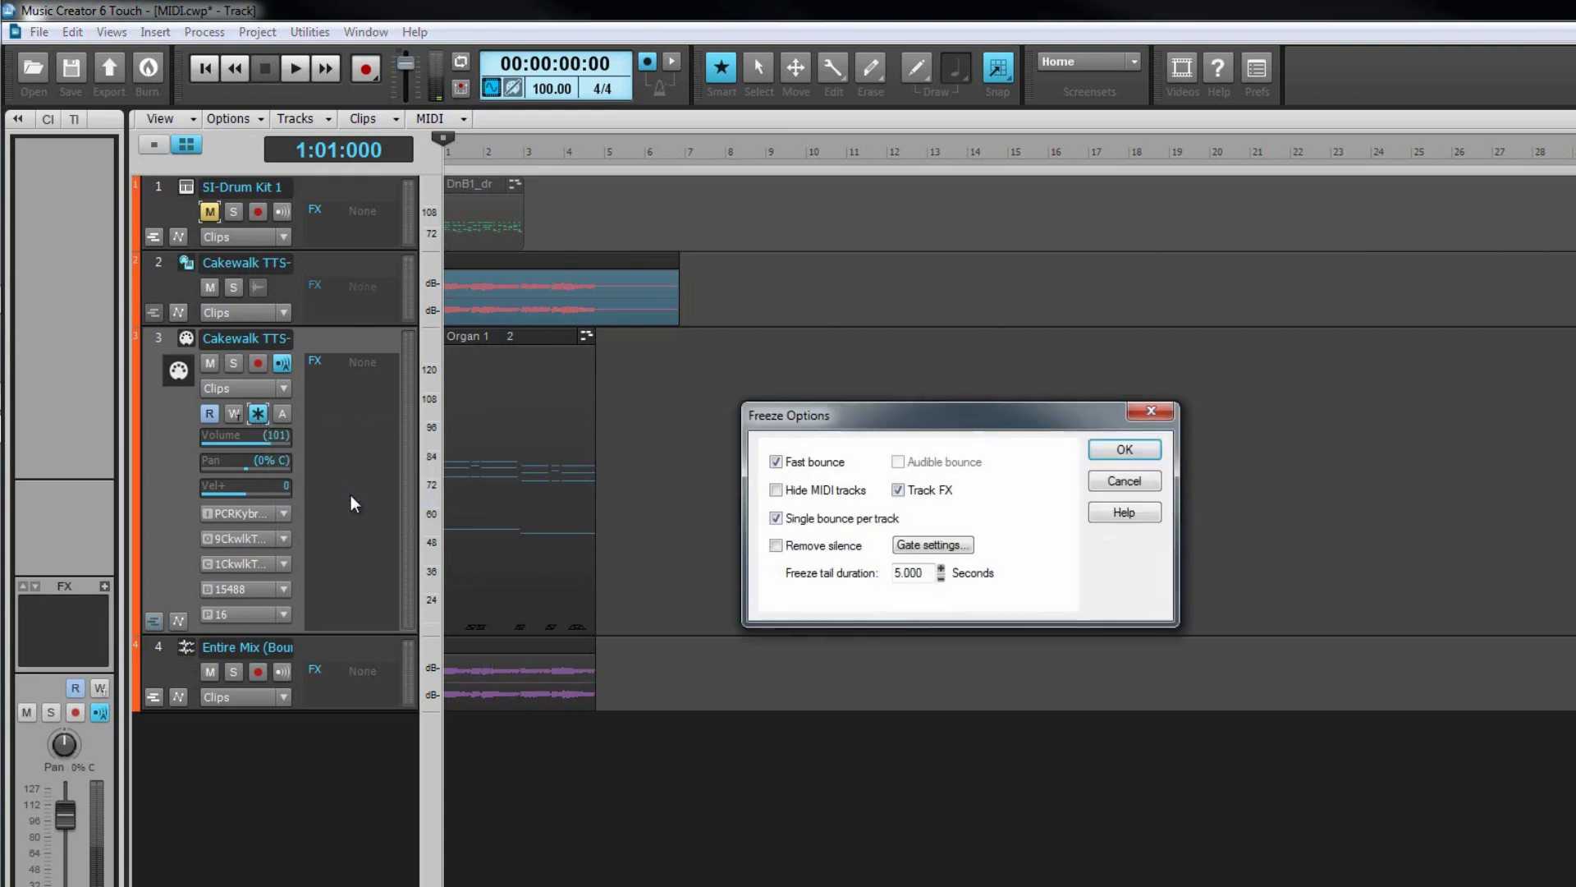
left_click(1125, 481)
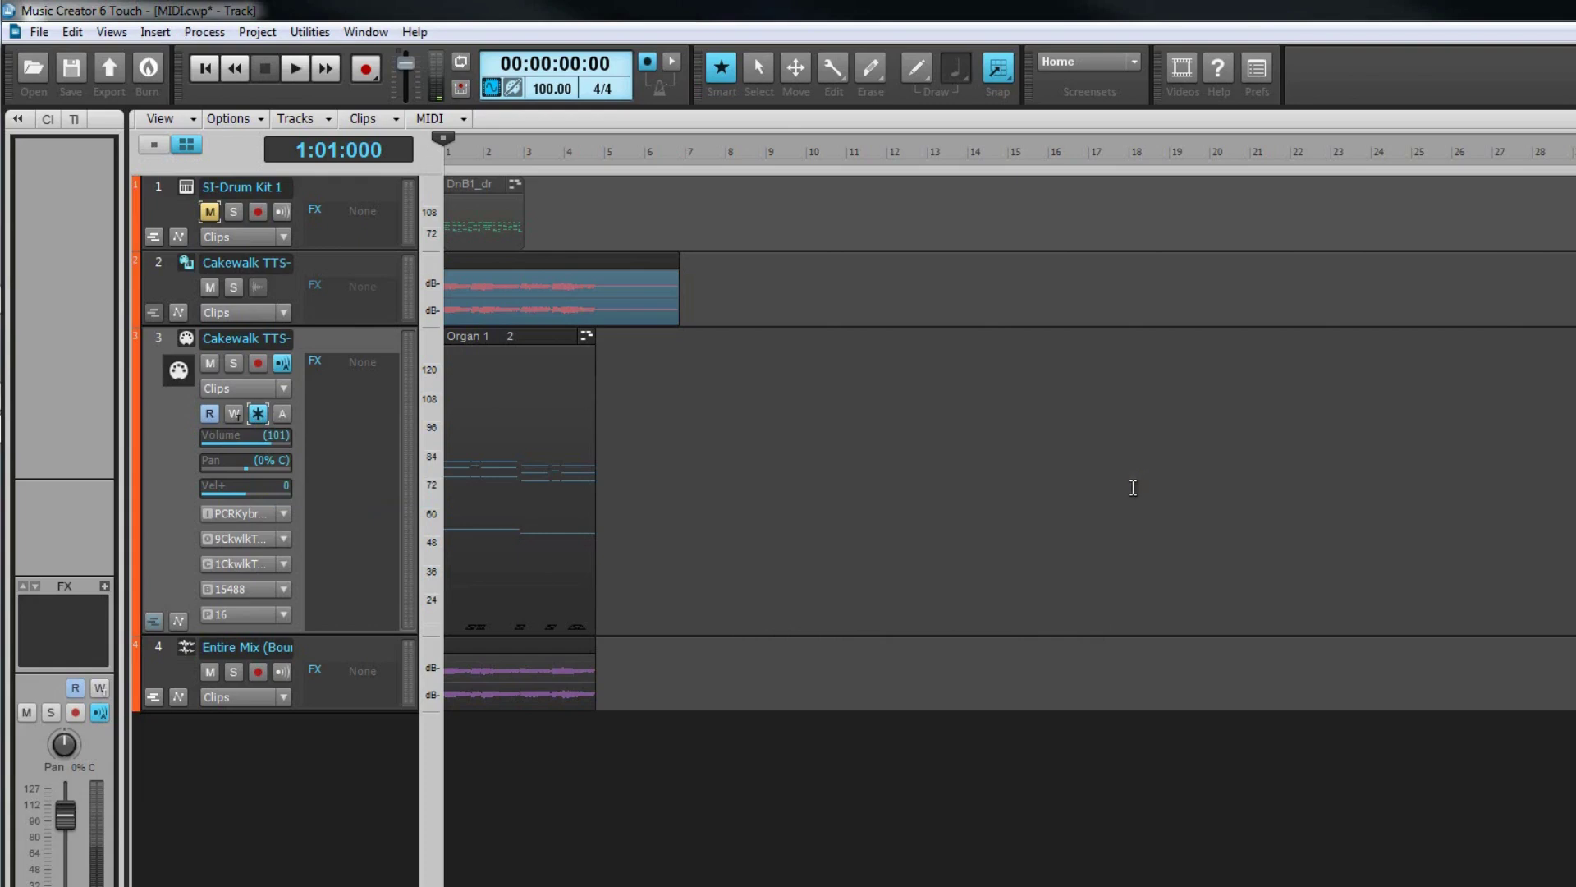
left_click(261, 415)
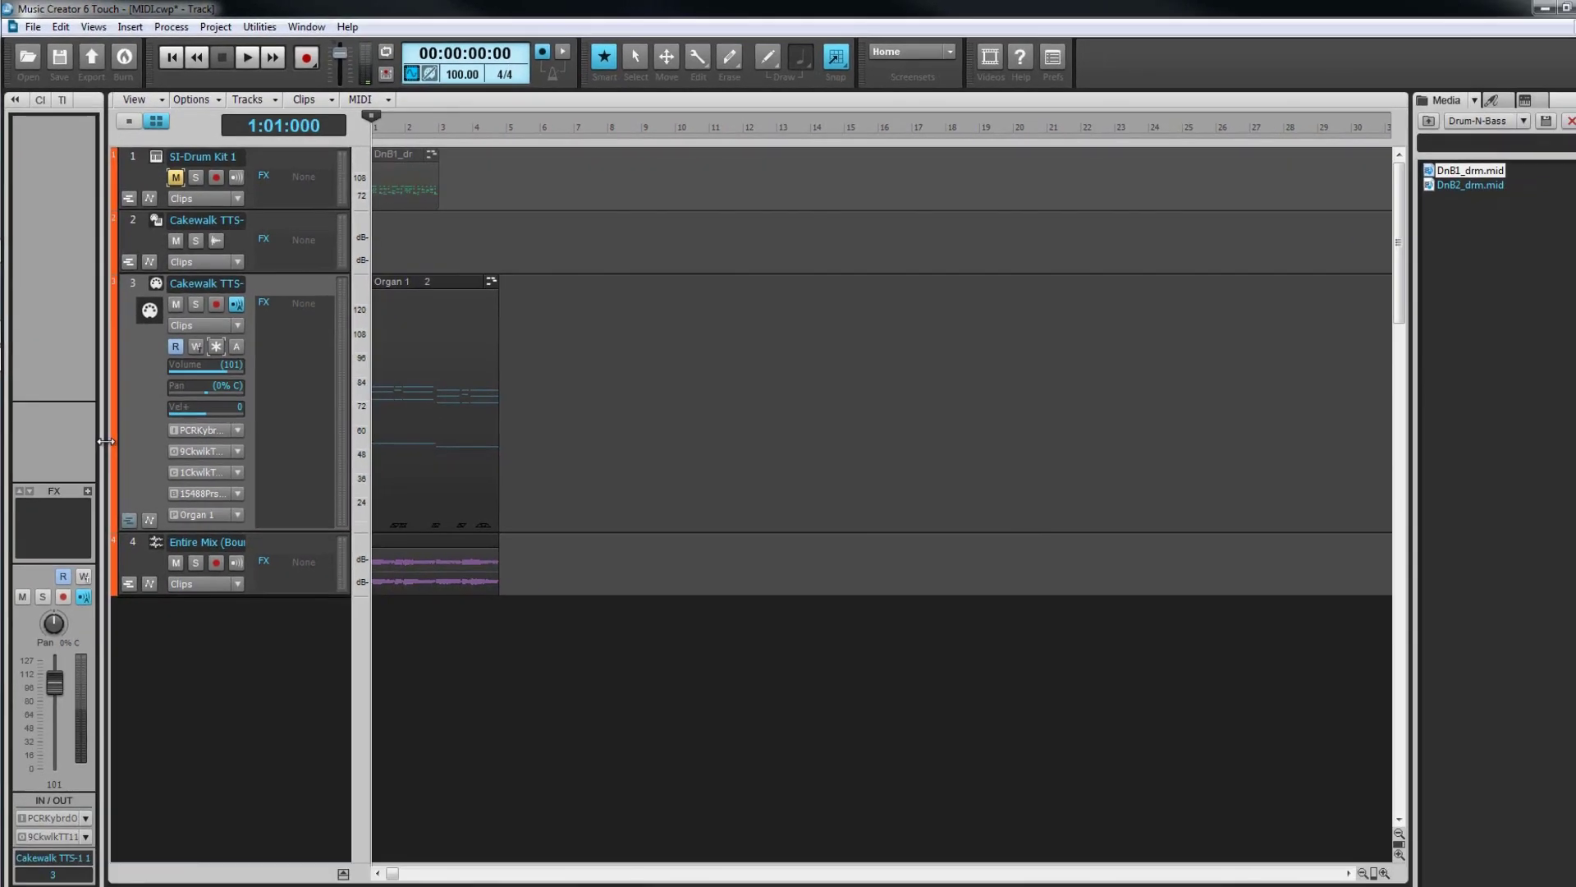
left_click_drag(224, 428, 191, 428)
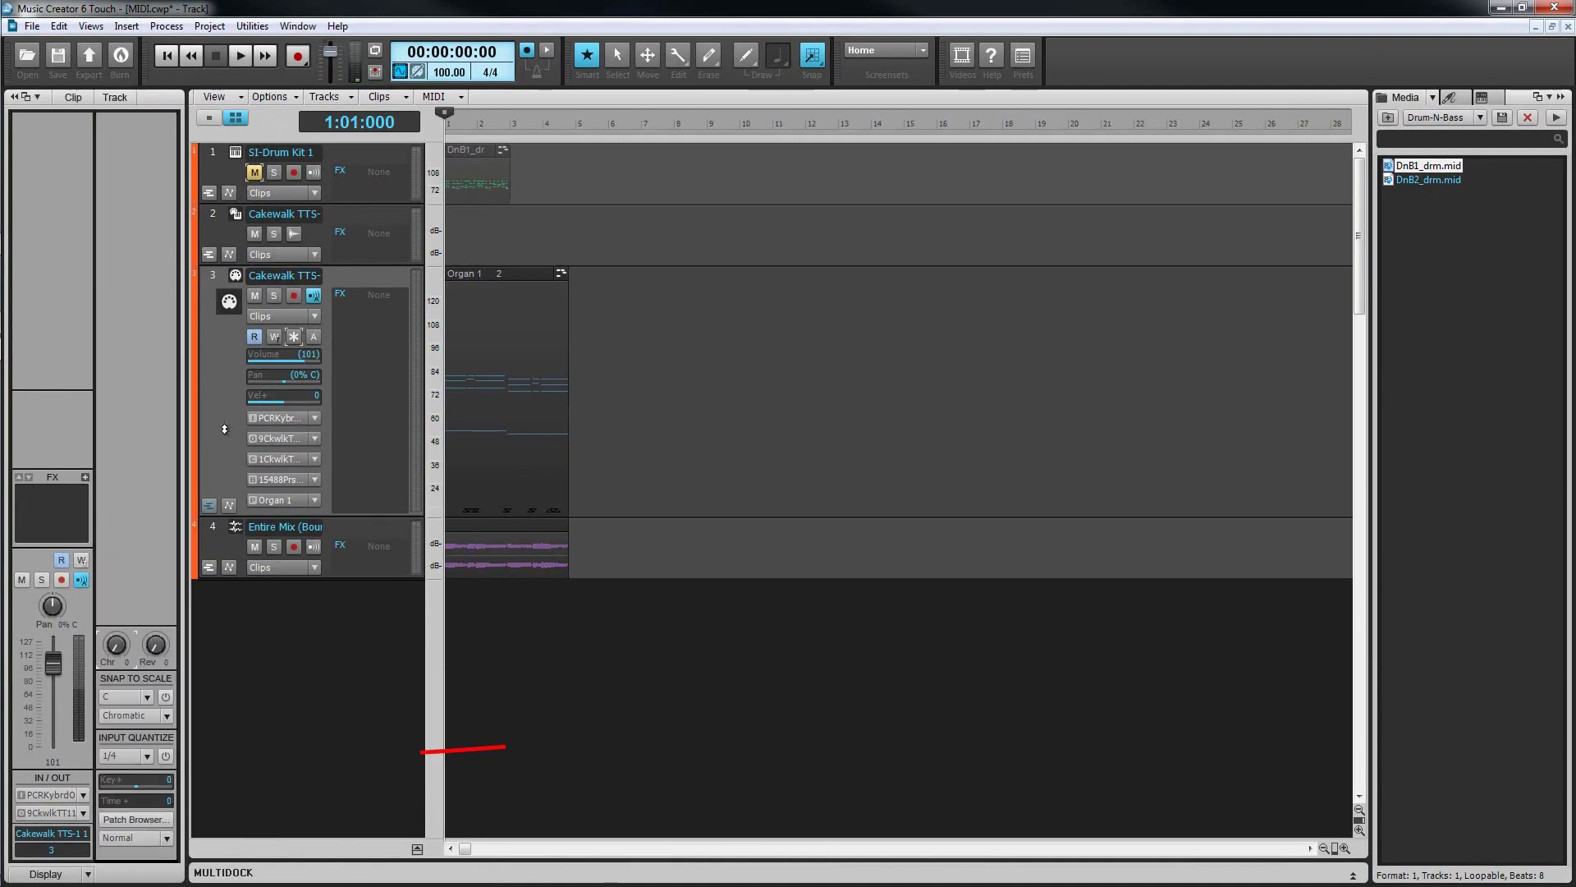
Step: Enable Input Quantize on the TTS-1 organ track at 1/8 resolution, leaving Quantize Settings unchanged
left_click(165, 757)
left_click(148, 756)
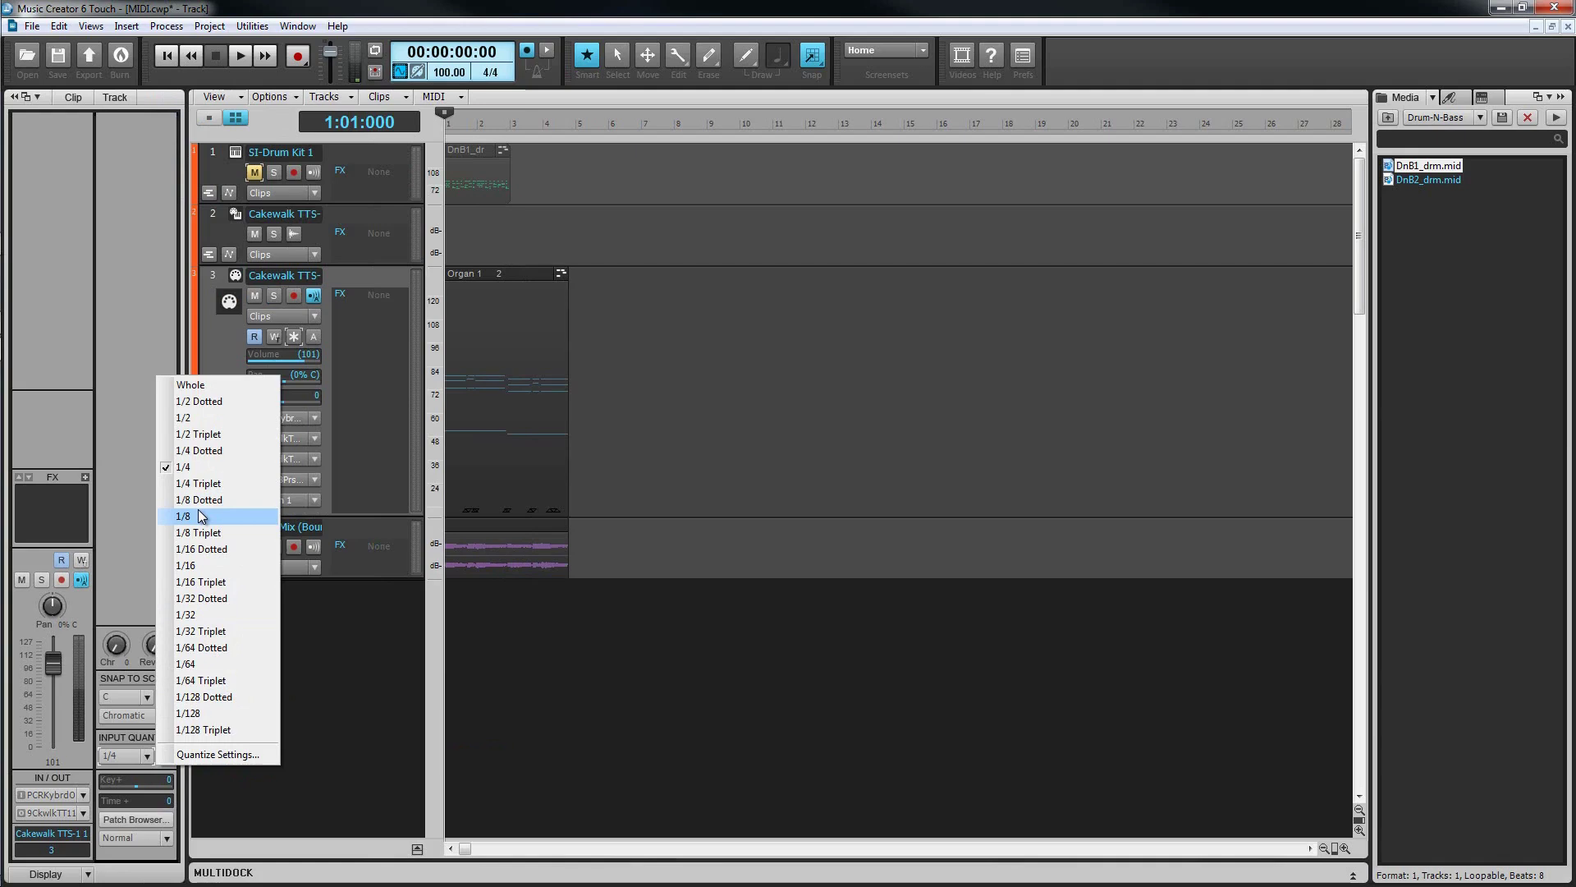
left_click(201, 516)
left_click(149, 756)
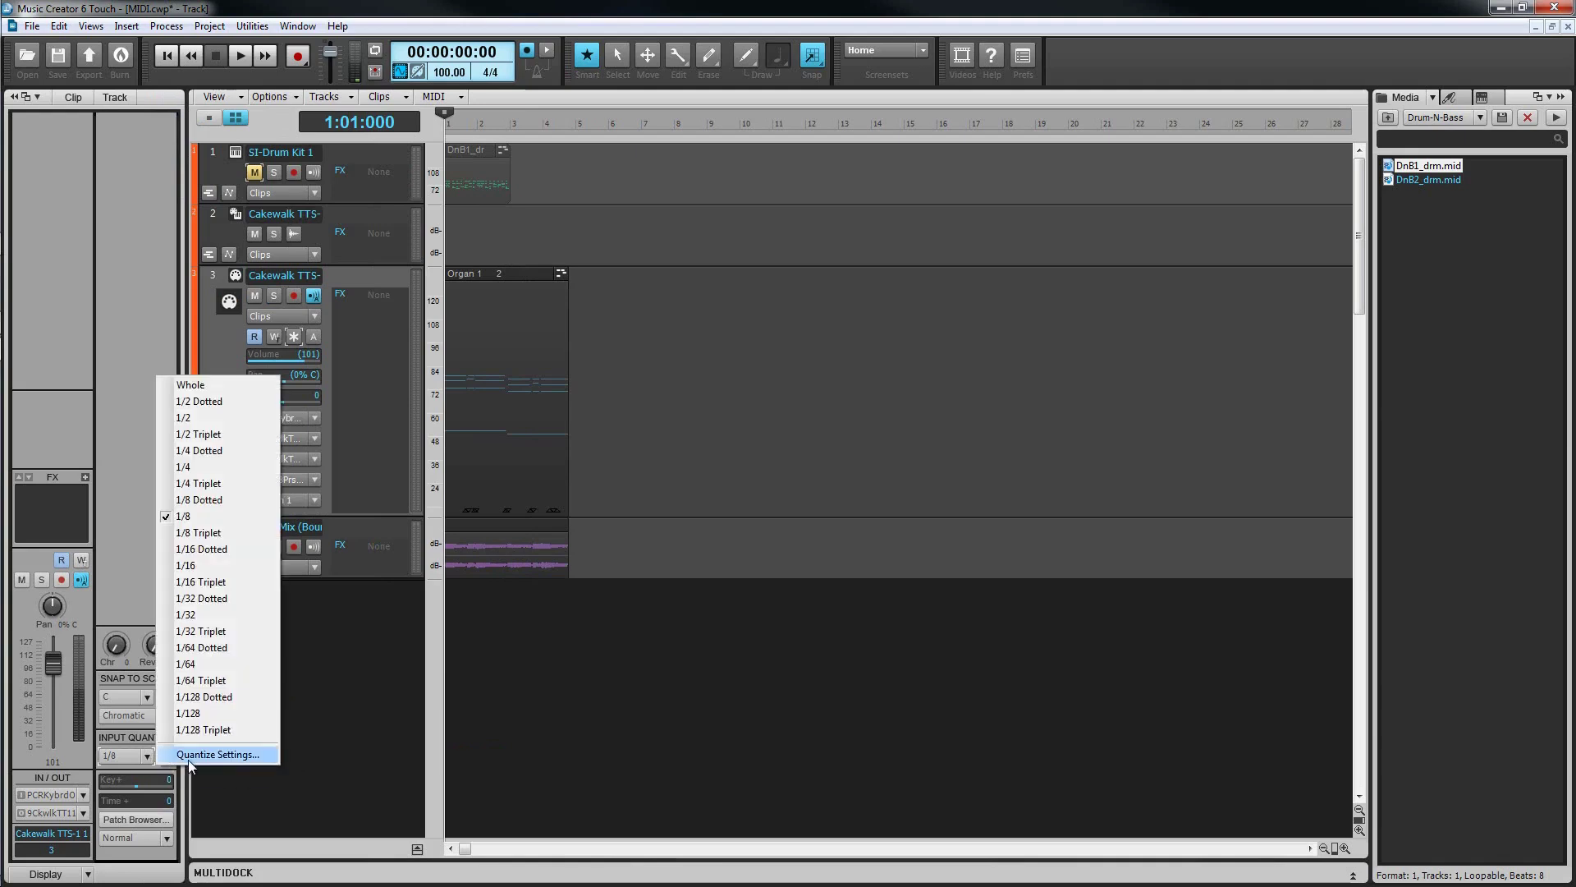
left_click(190, 755)
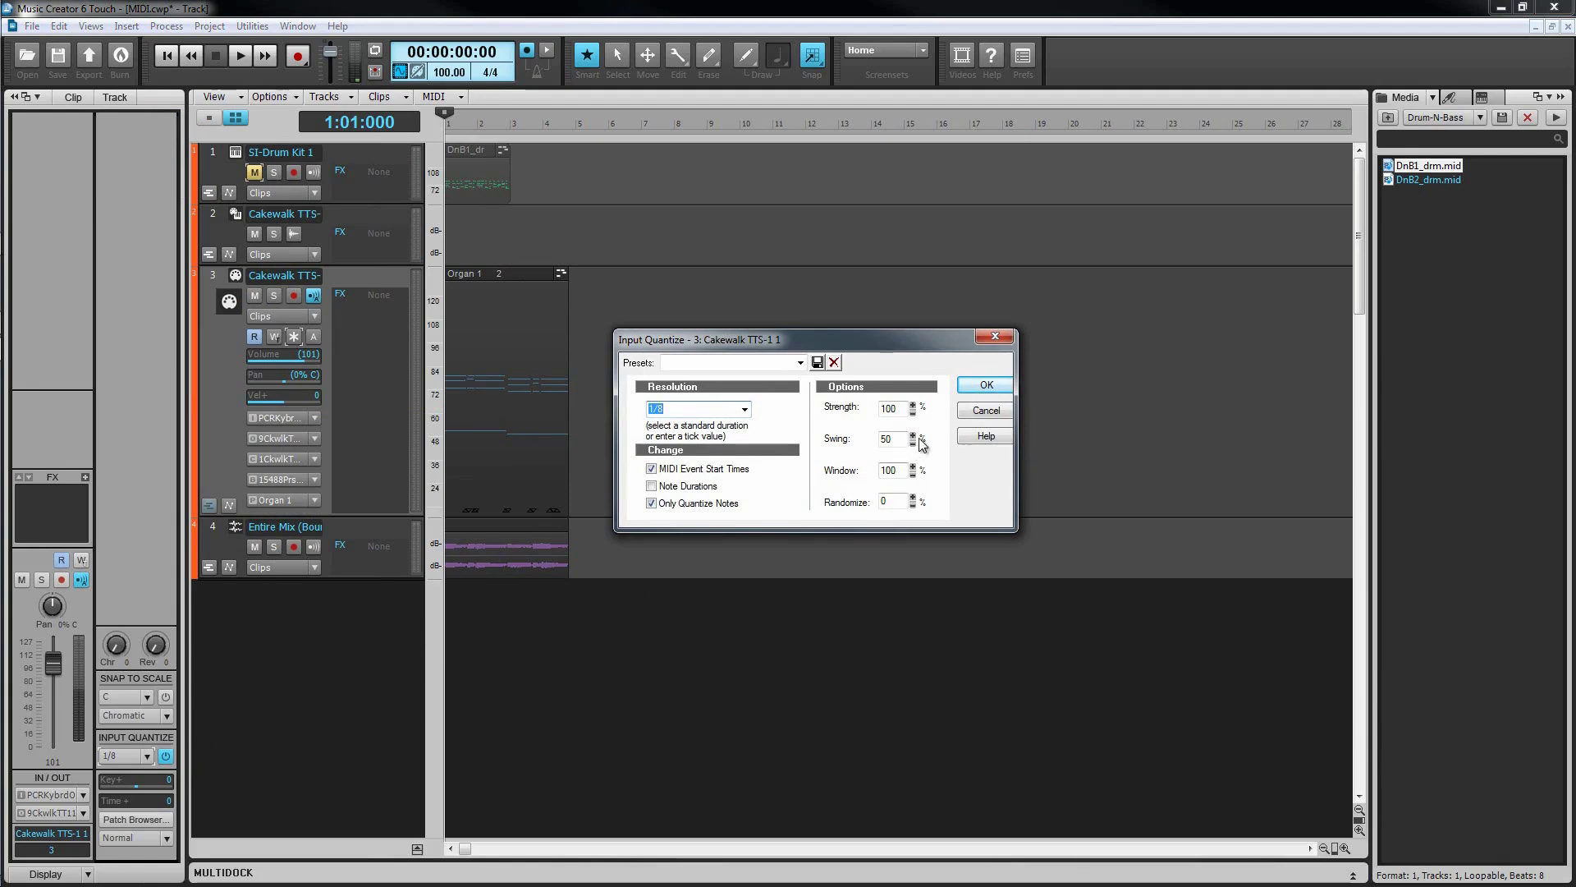
left_click(981, 411)
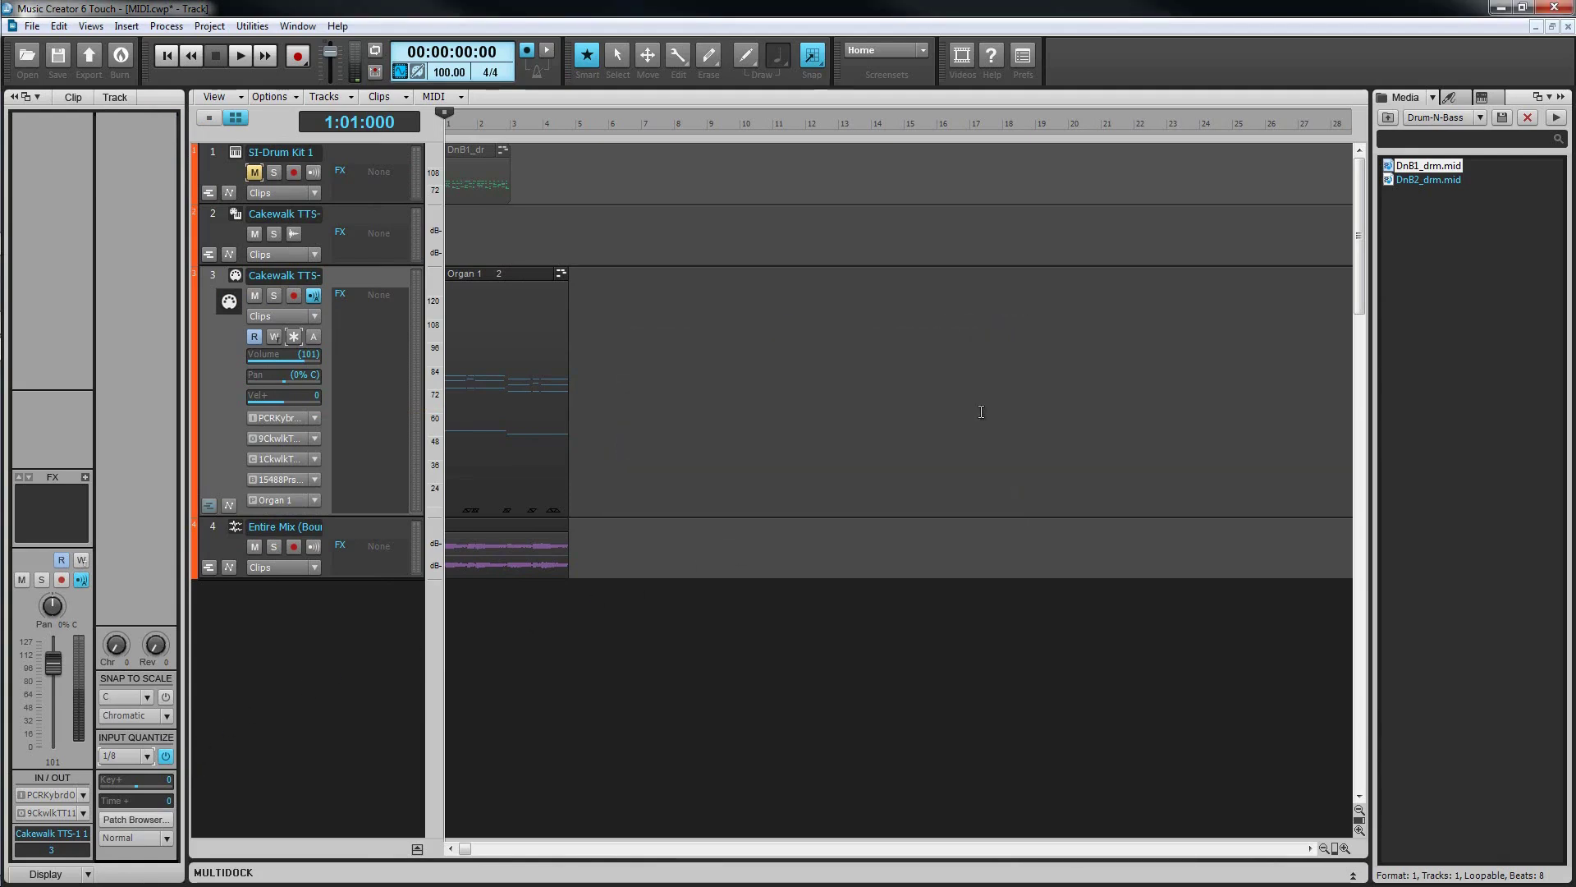
Step: Record a new organ take from bar 5 on armed track 3 as clip Organ 1 3, then audition it
left_click(575, 121)
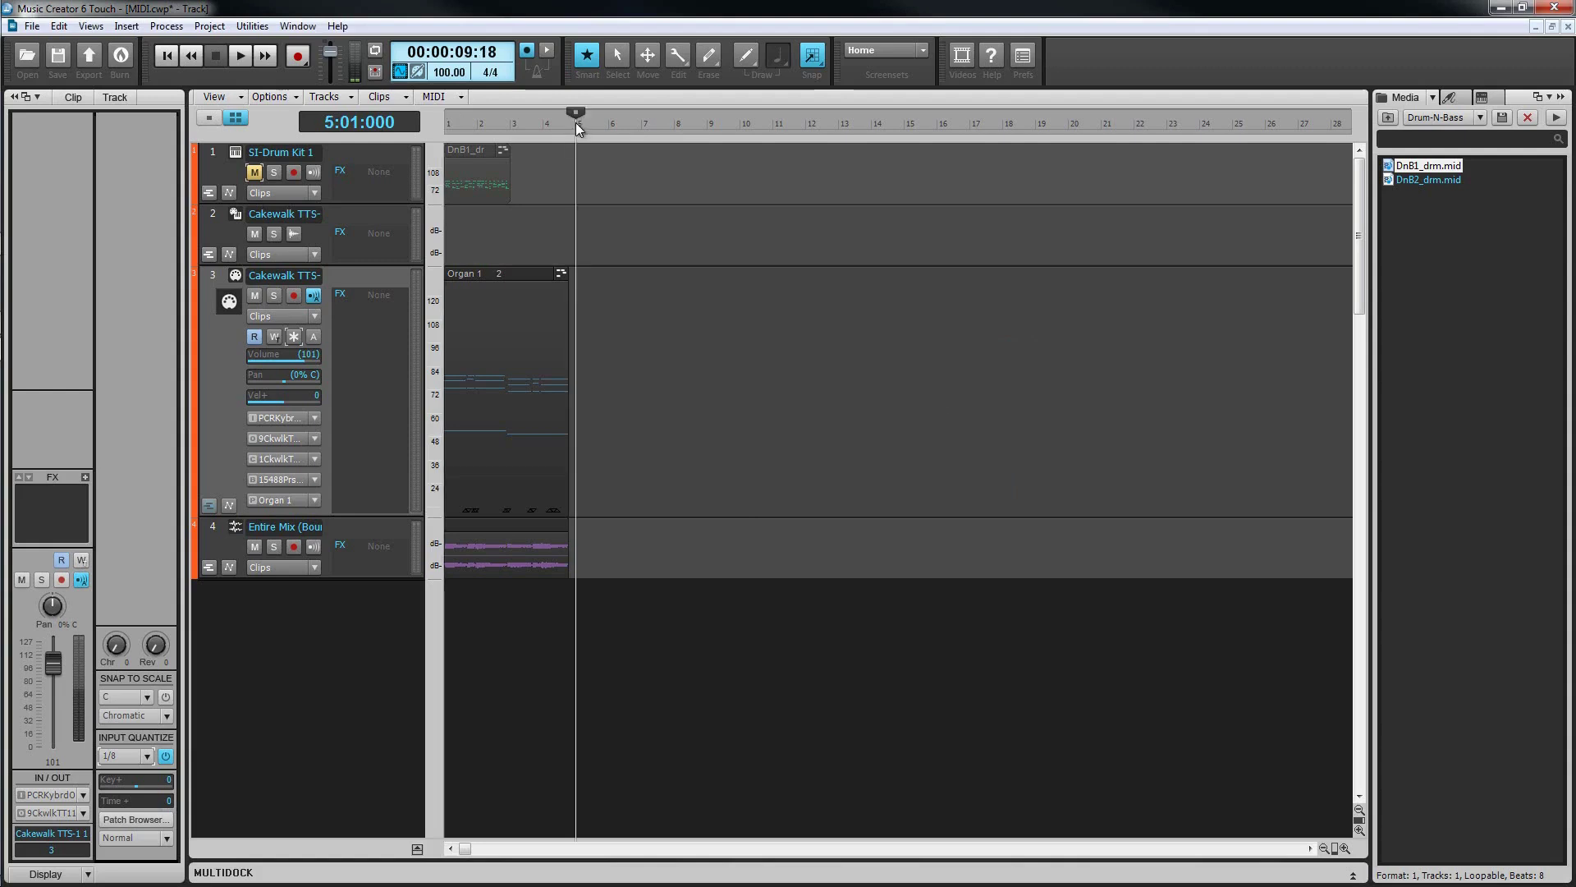
left_click(293, 297)
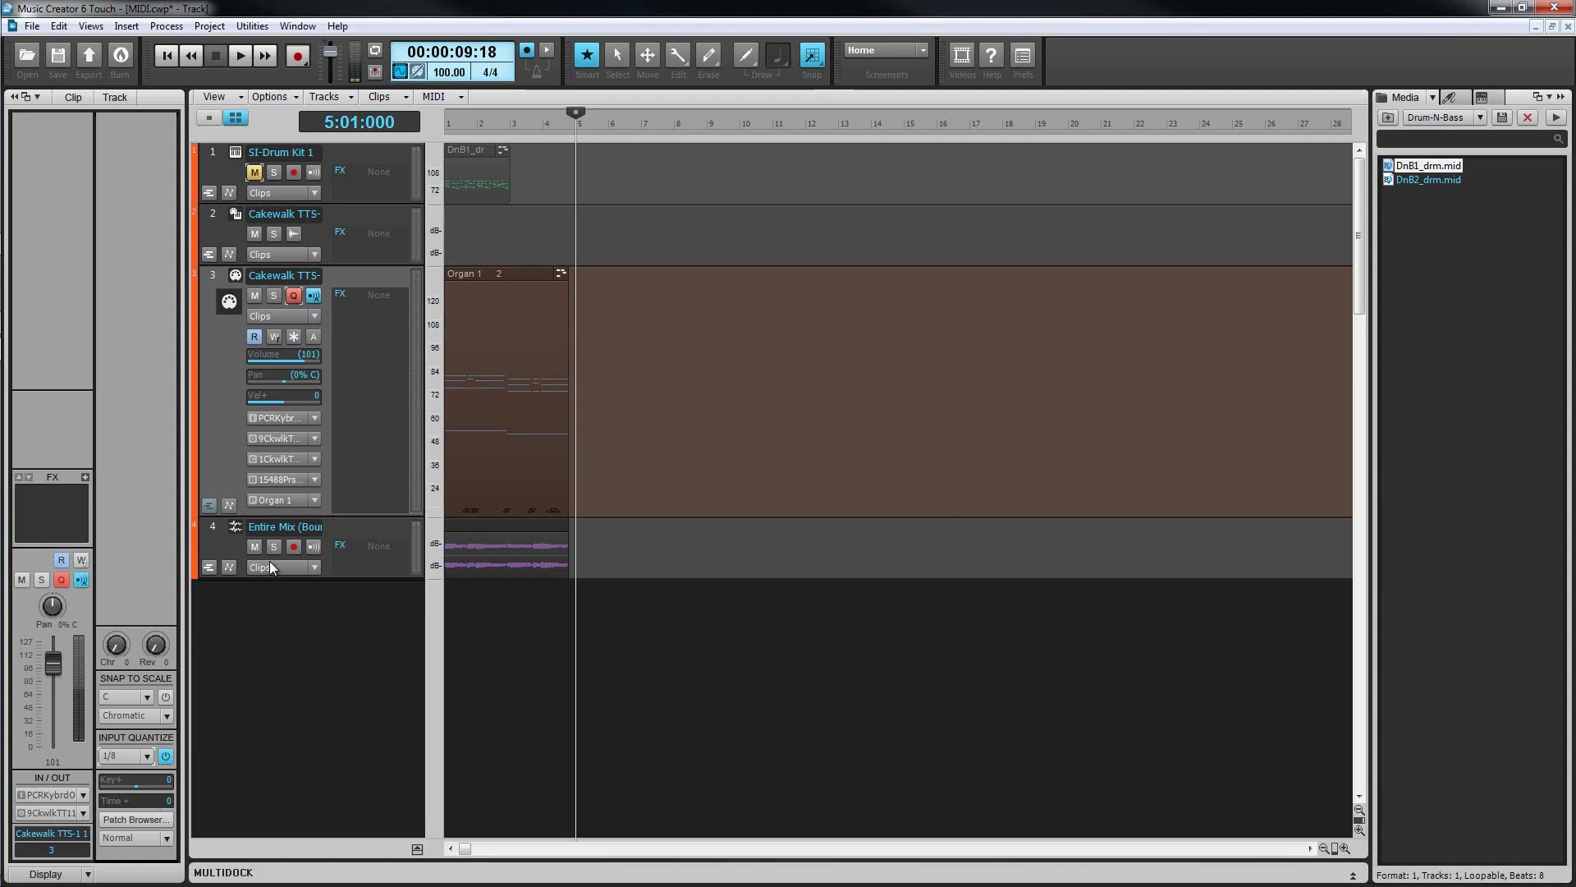
left_click(300, 55)
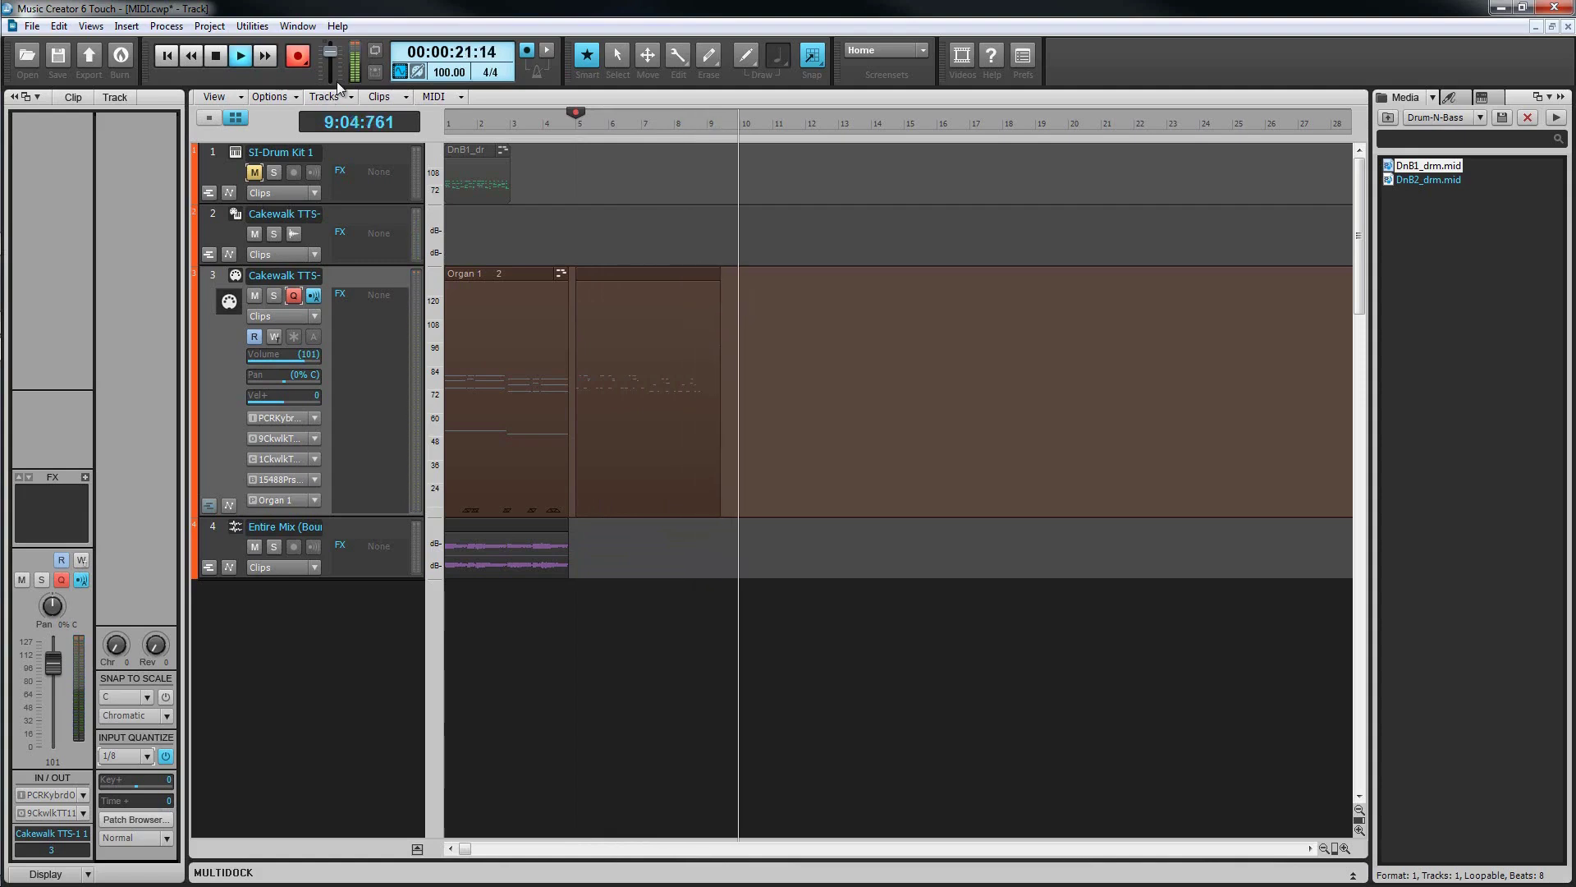
left_click(215, 55)
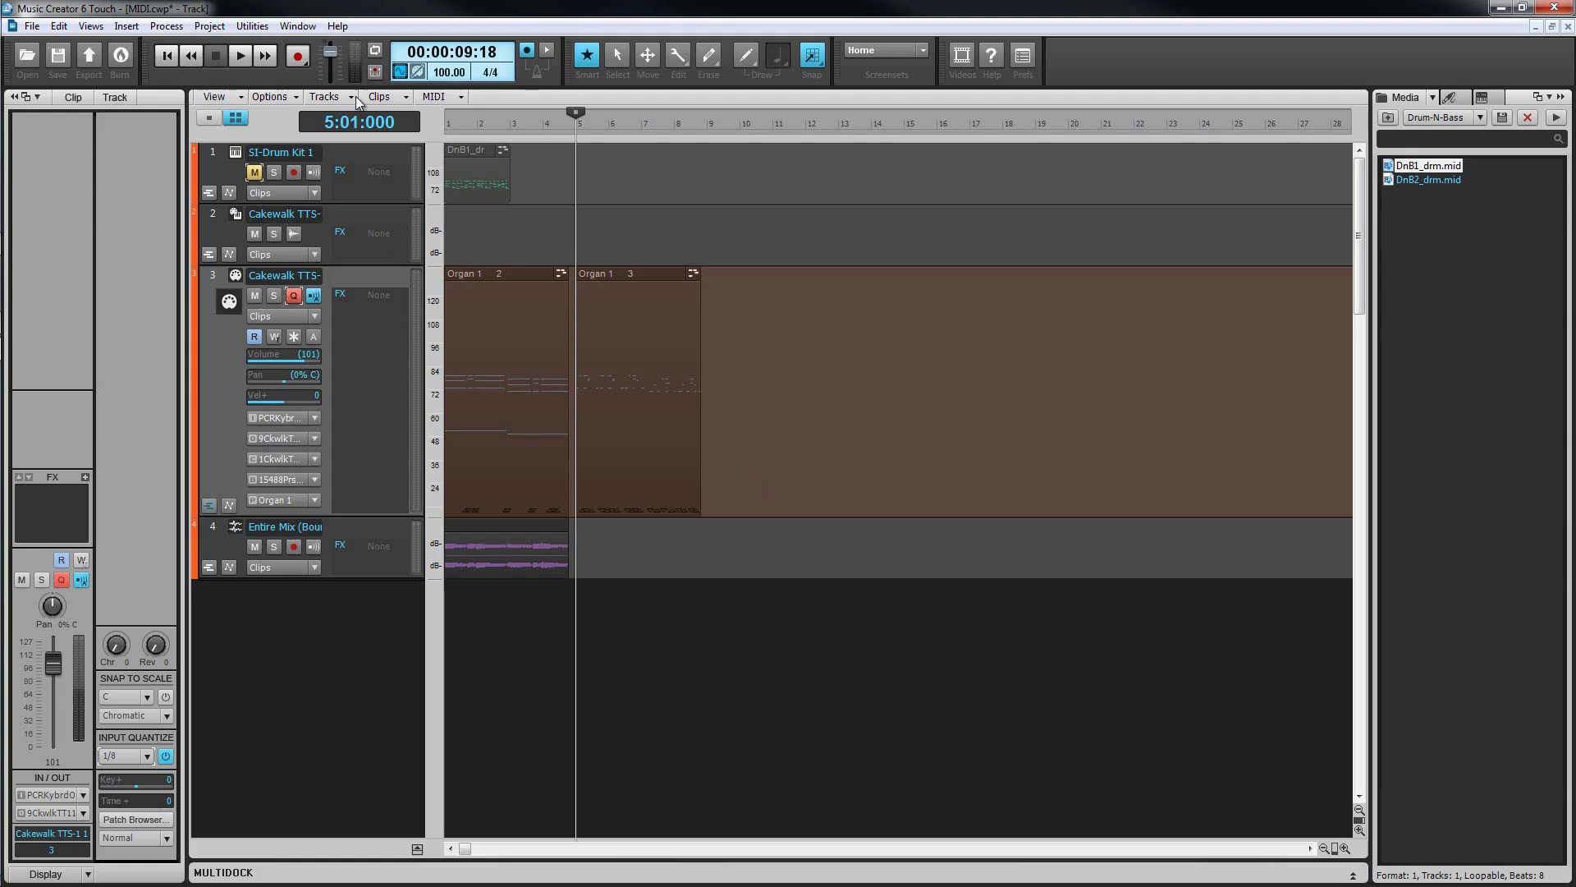
left_click(235, 56)
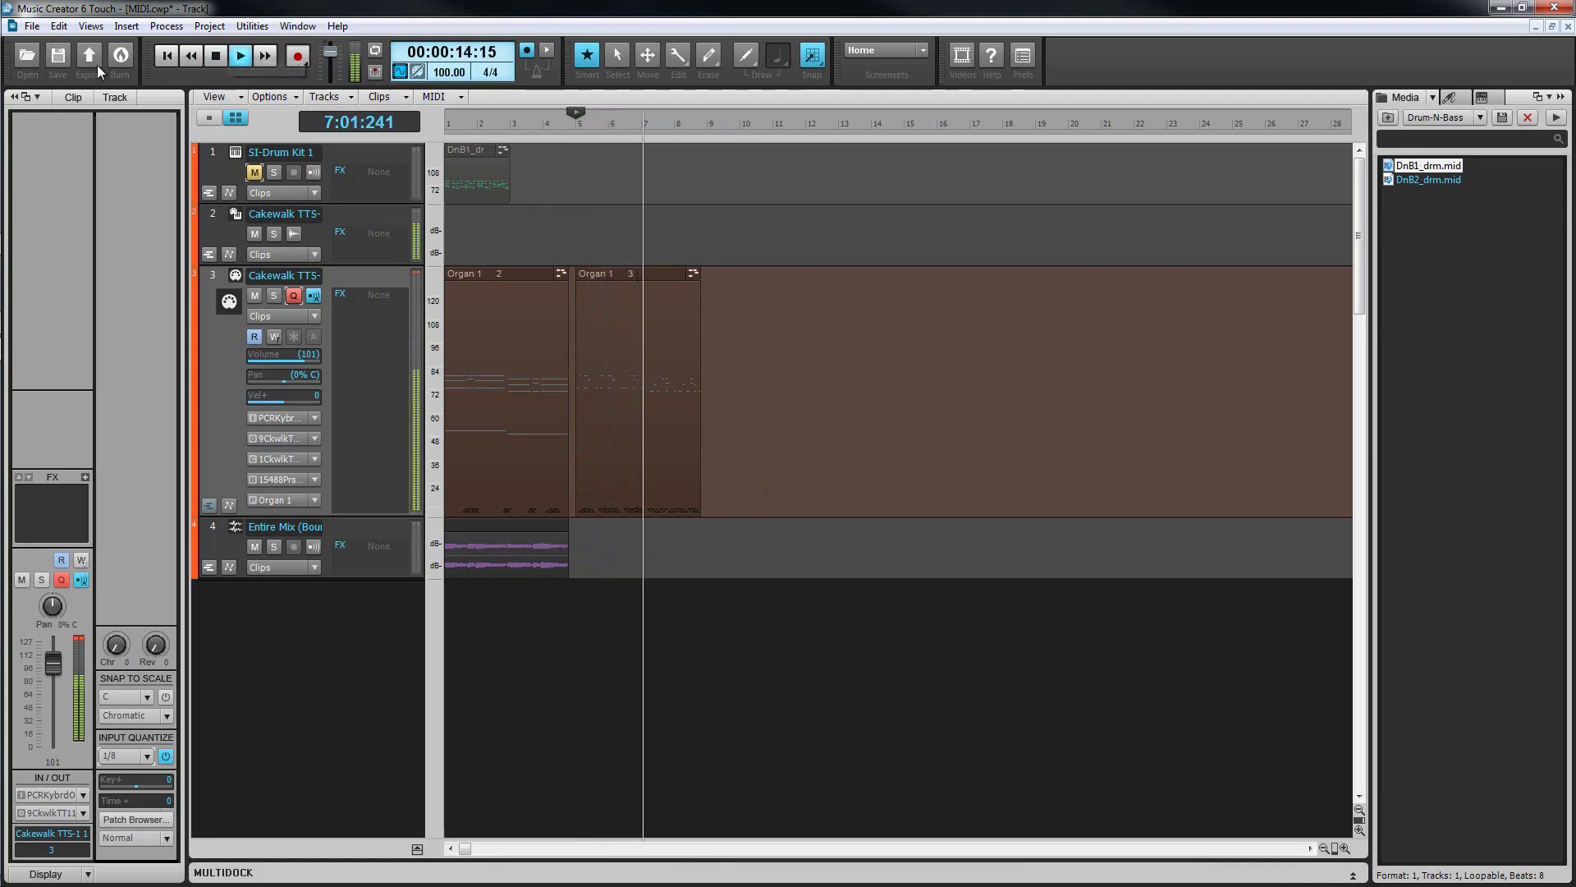
left_click(215, 56)
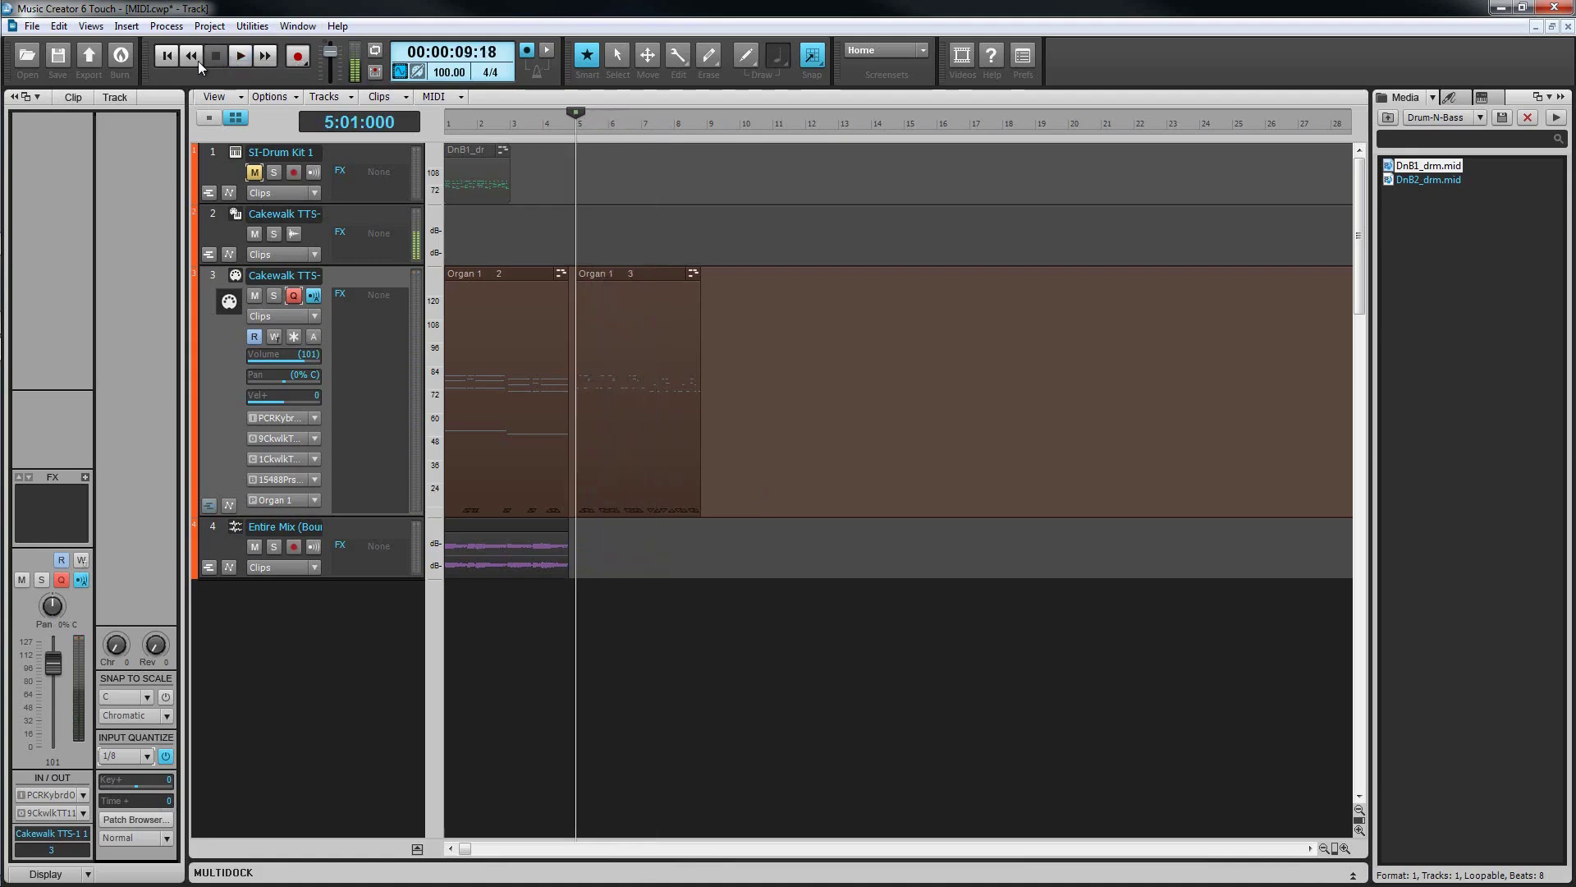
left_click(59, 26)
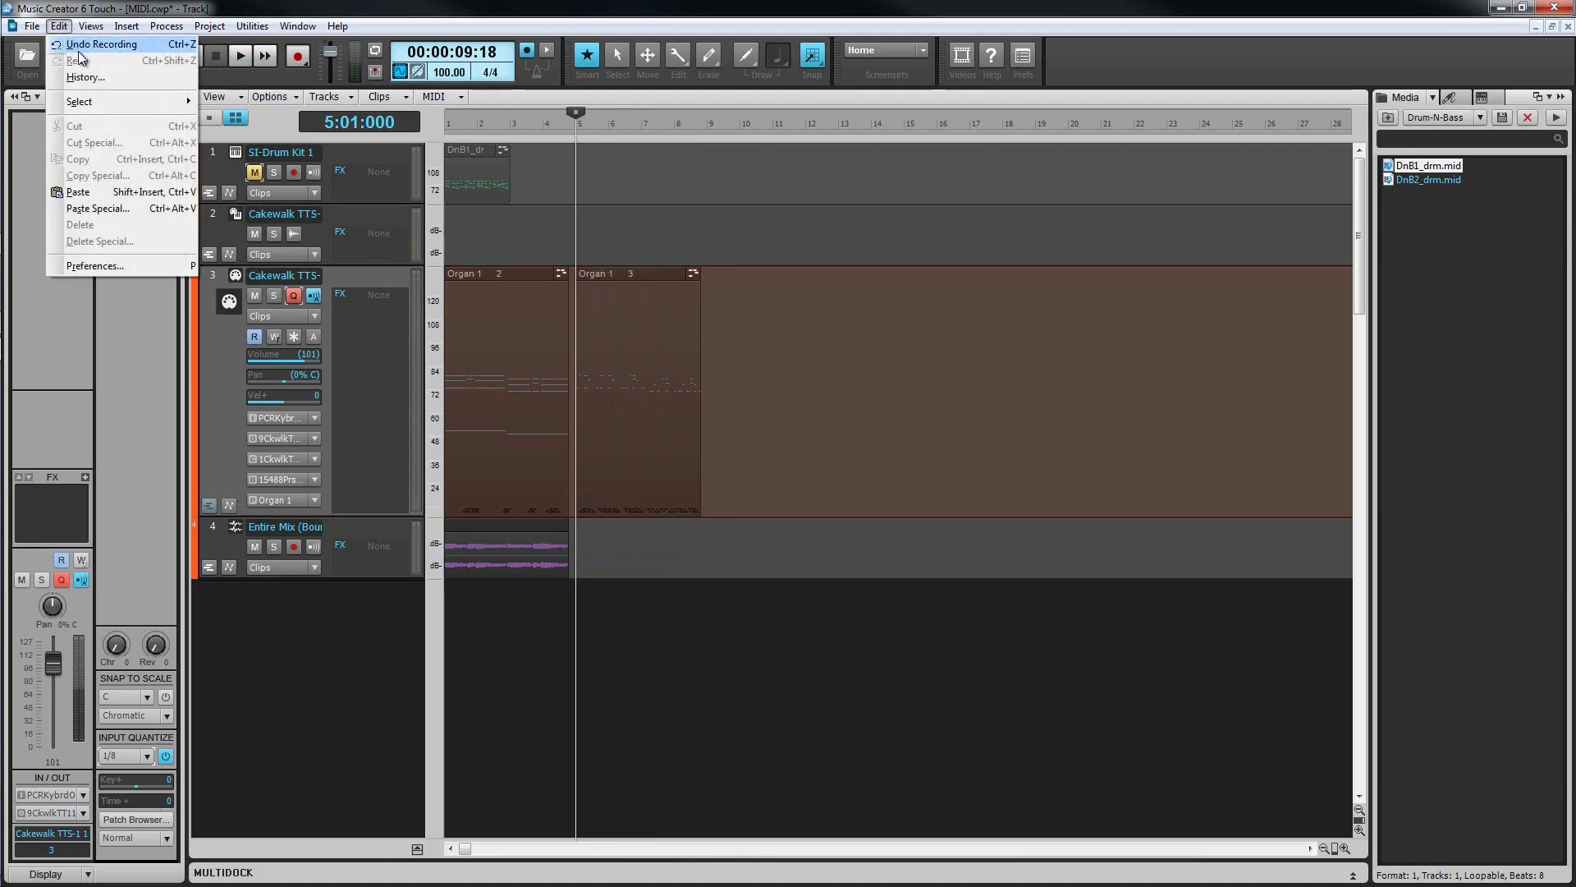
left_click(81, 45)
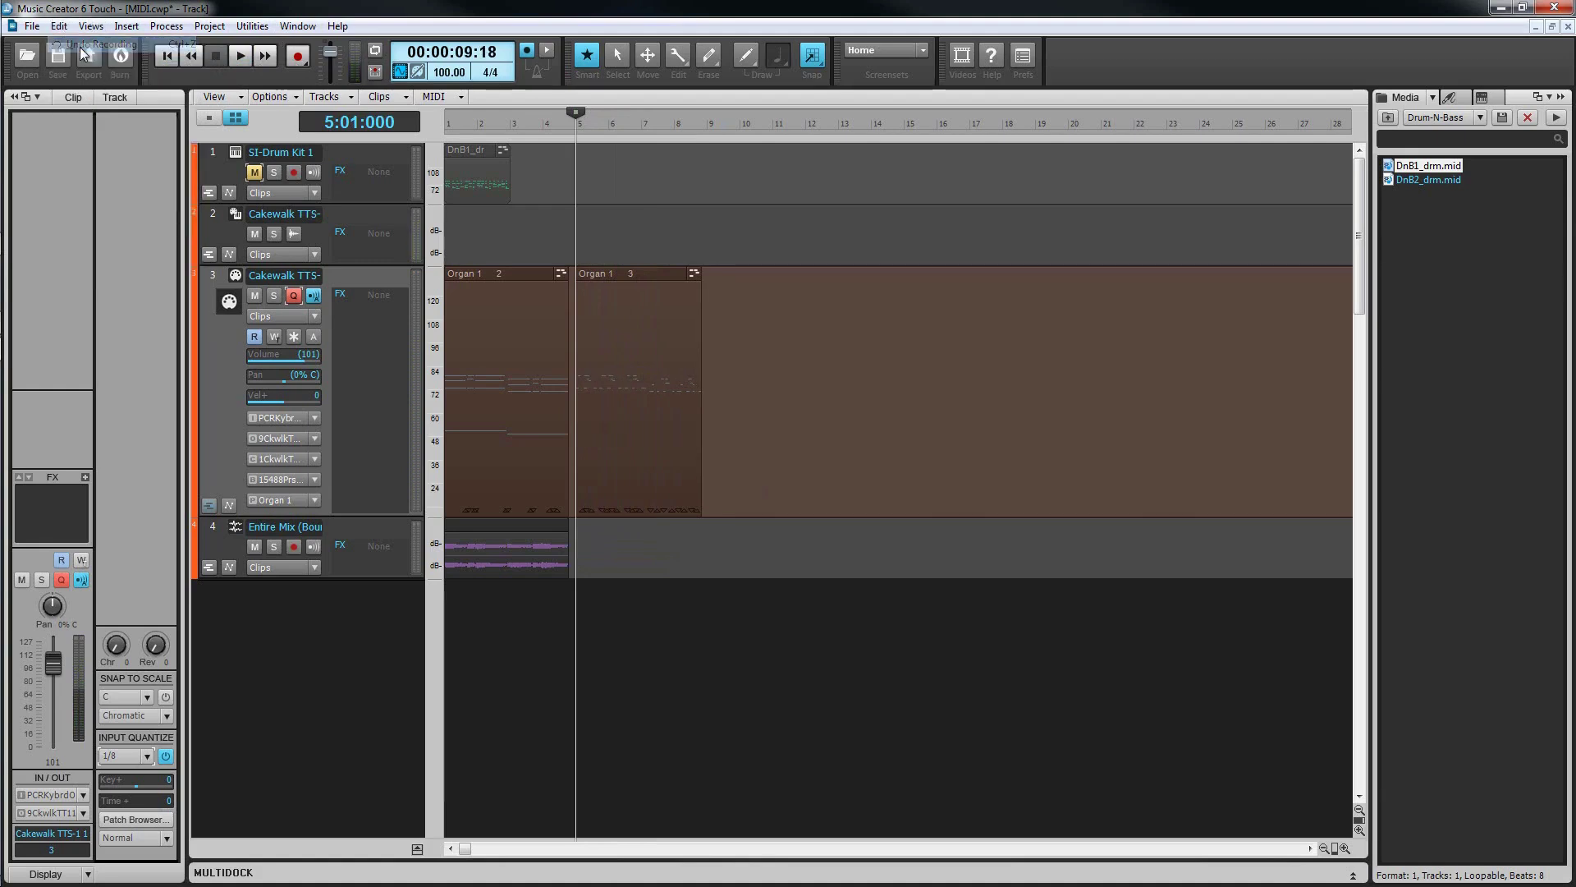
left_click(240, 56)
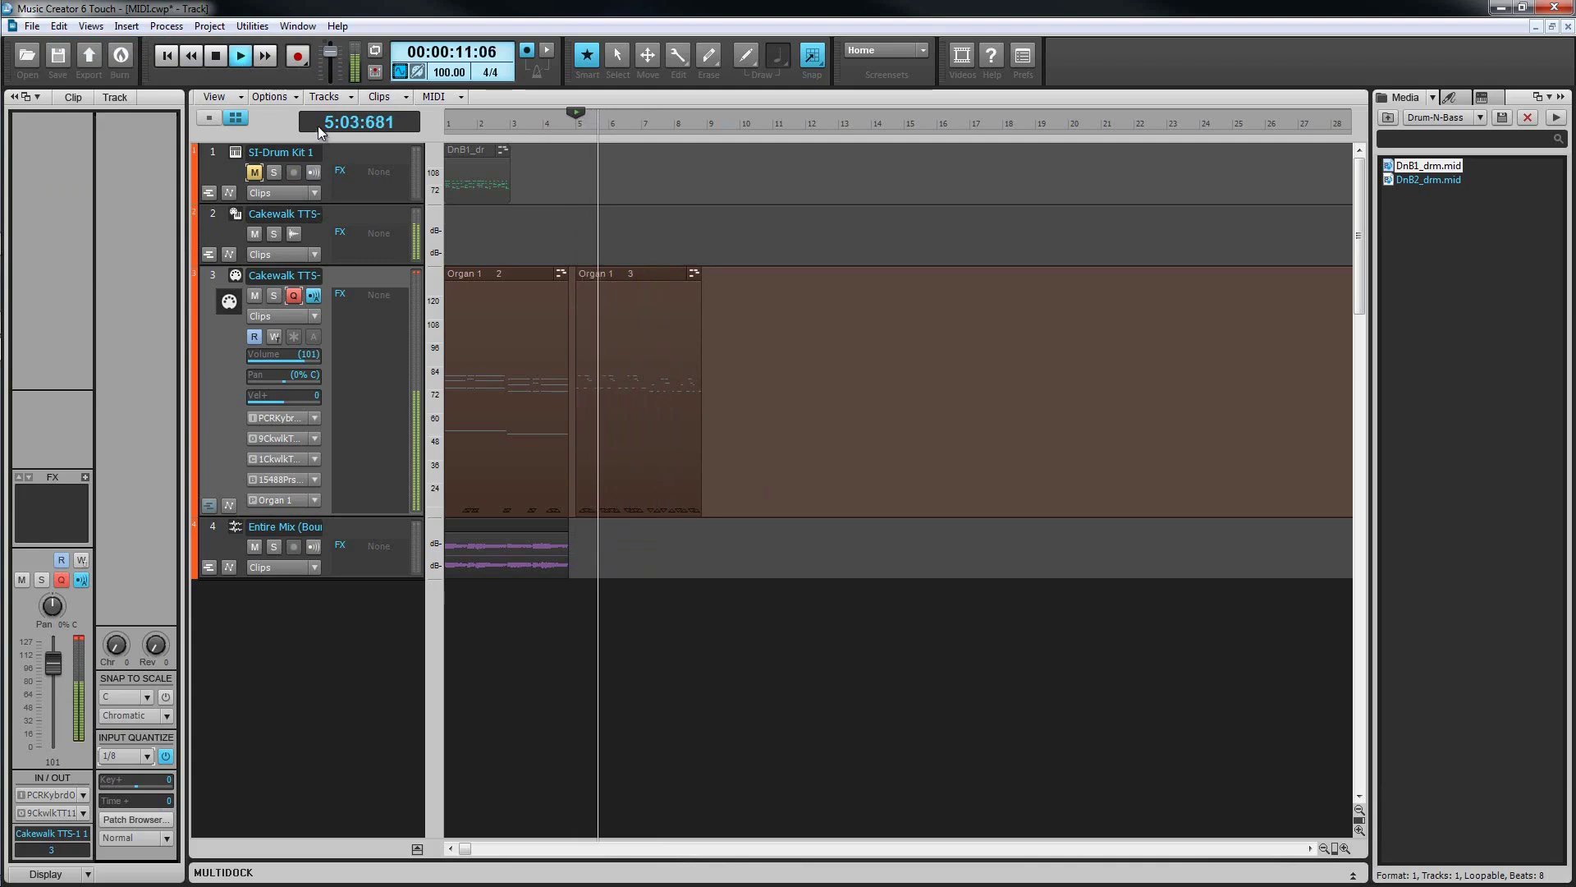
left_click(217, 56)
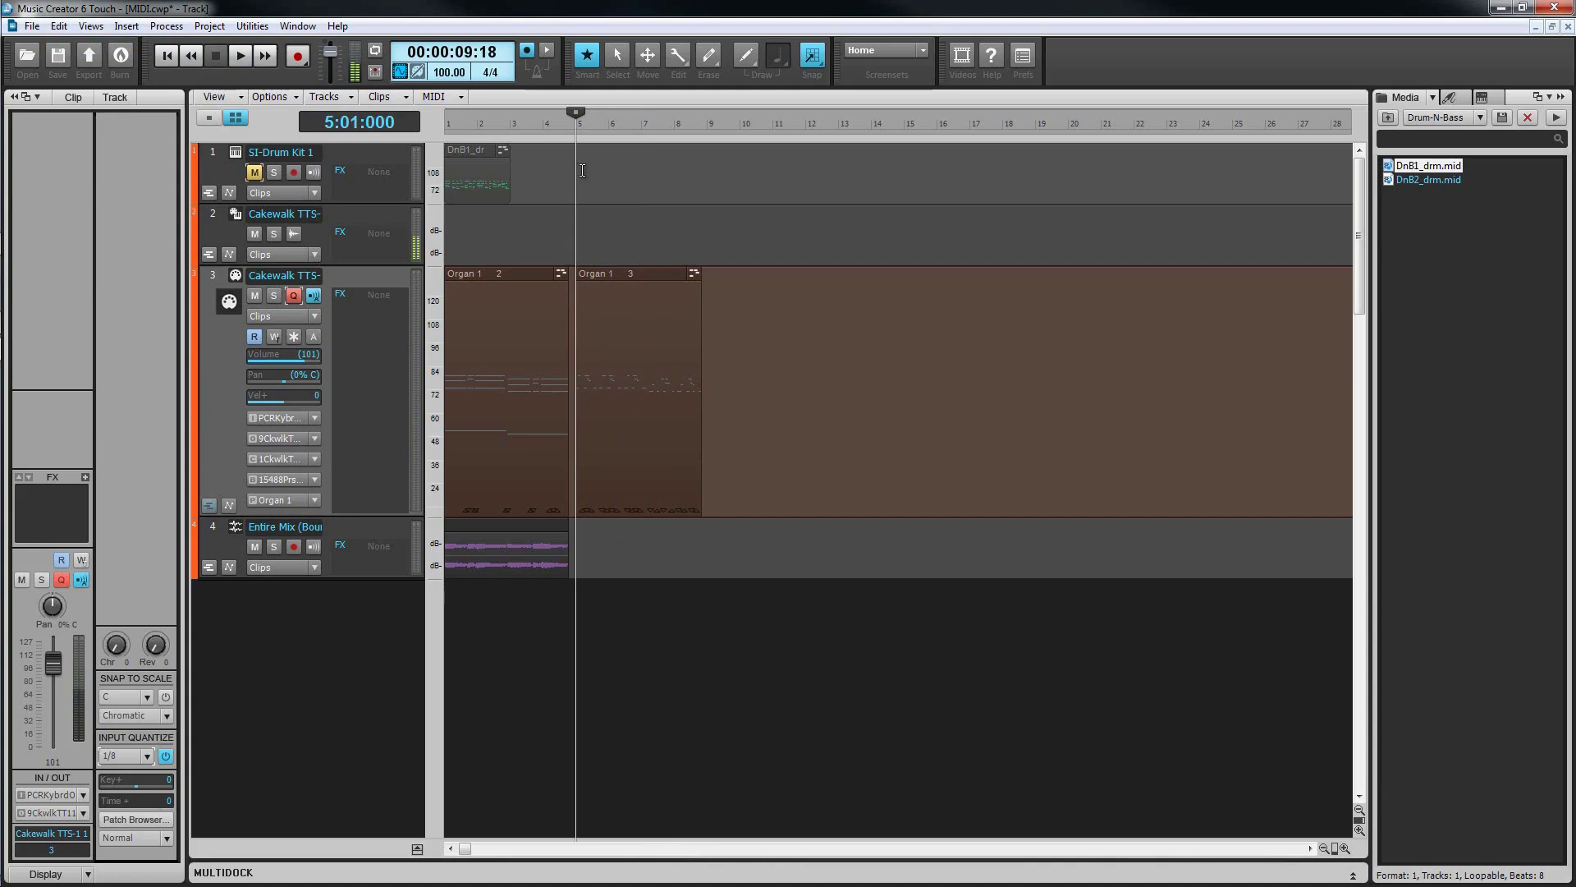